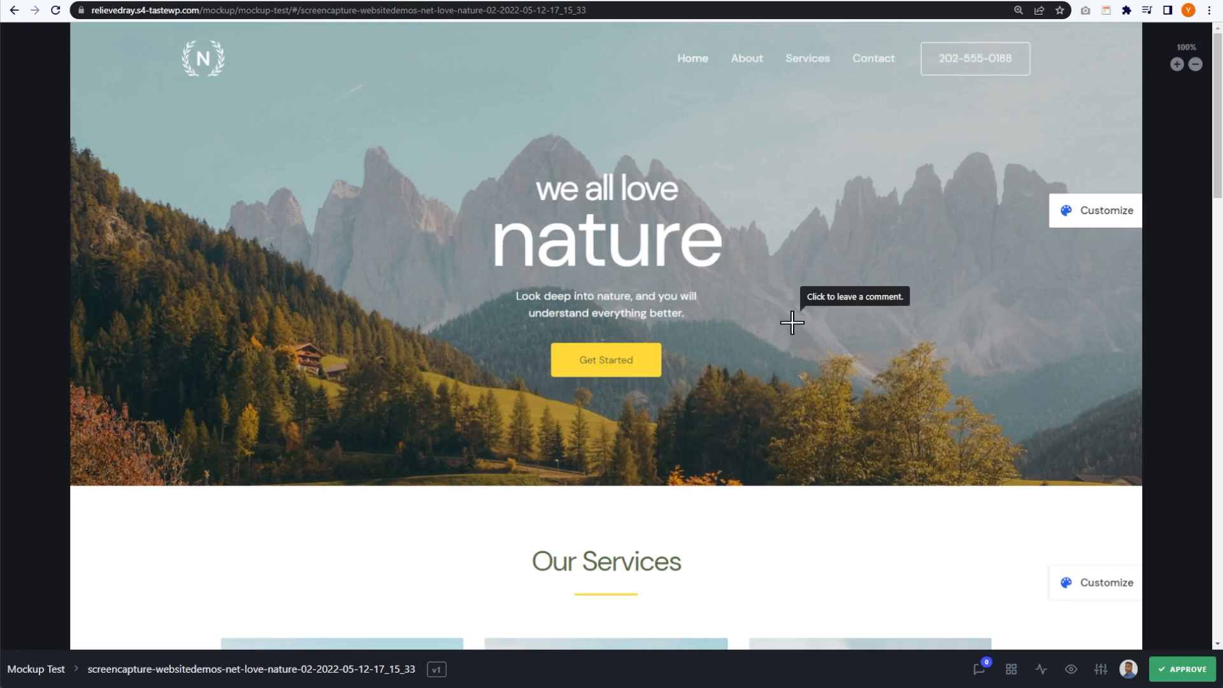
- Pin a new comment on the mockup's hero image beside the mountains and begin writing it
click(274, 169)
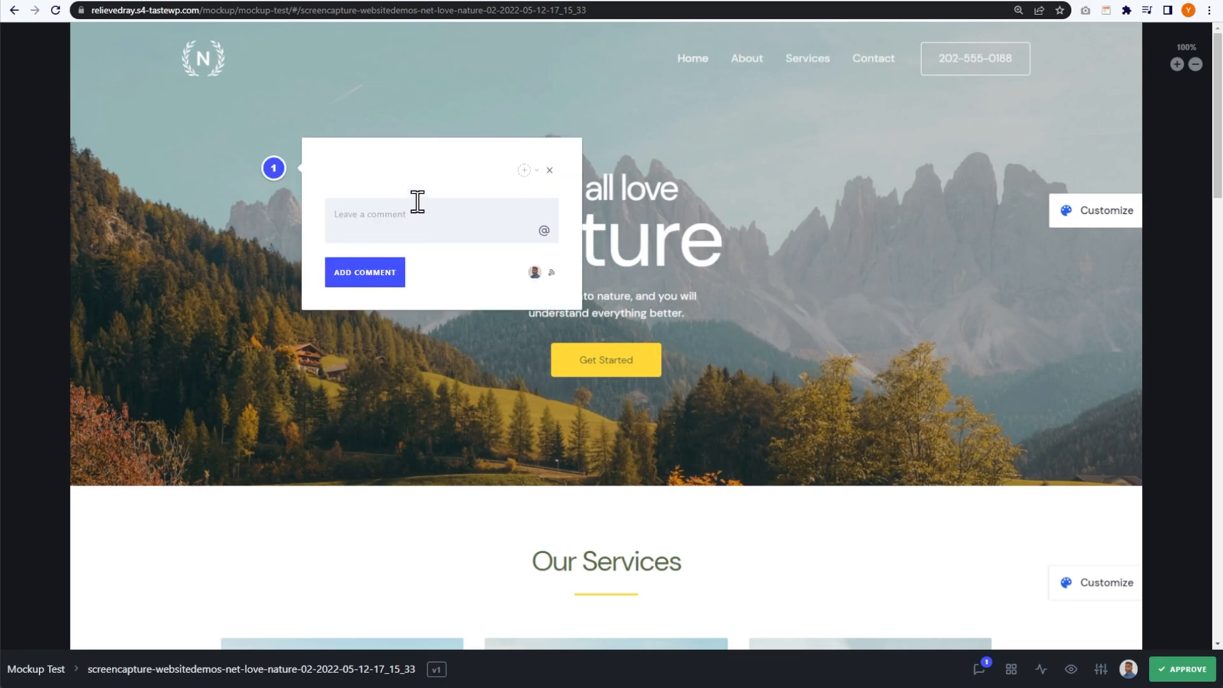
click(416, 225)
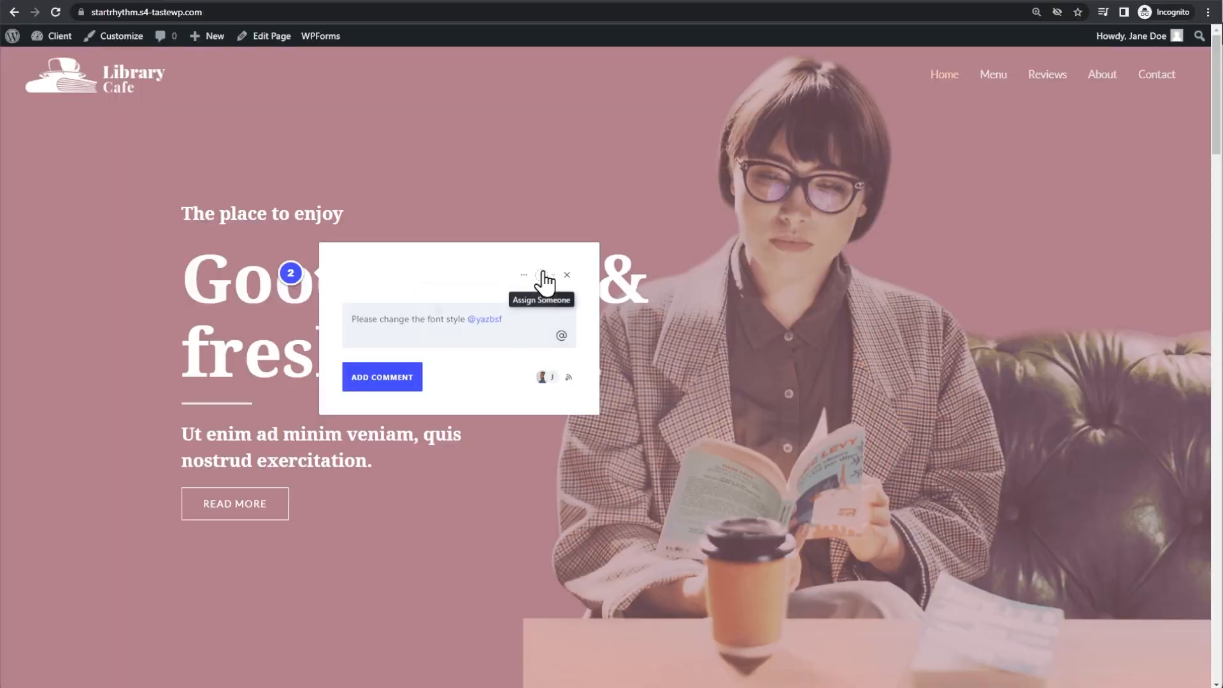
- Assign the font style comment on the Library Cafe page to a team member and open its subscriber options
click(541, 274)
click(493, 311)
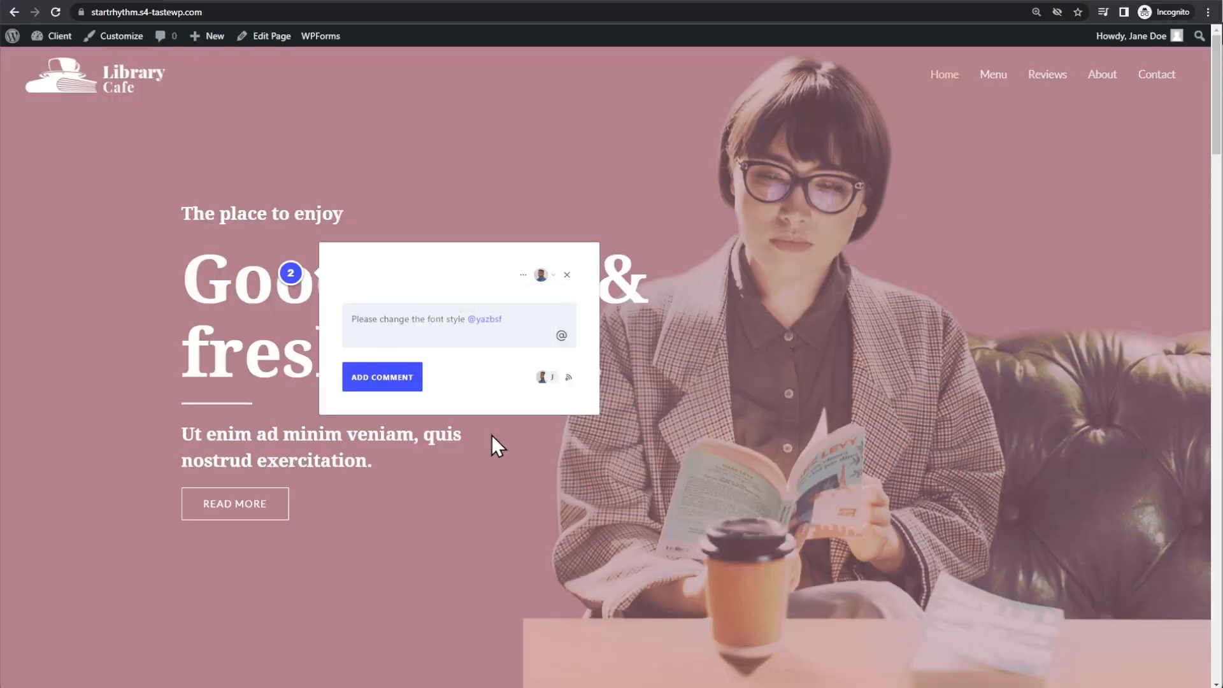
click(546, 377)
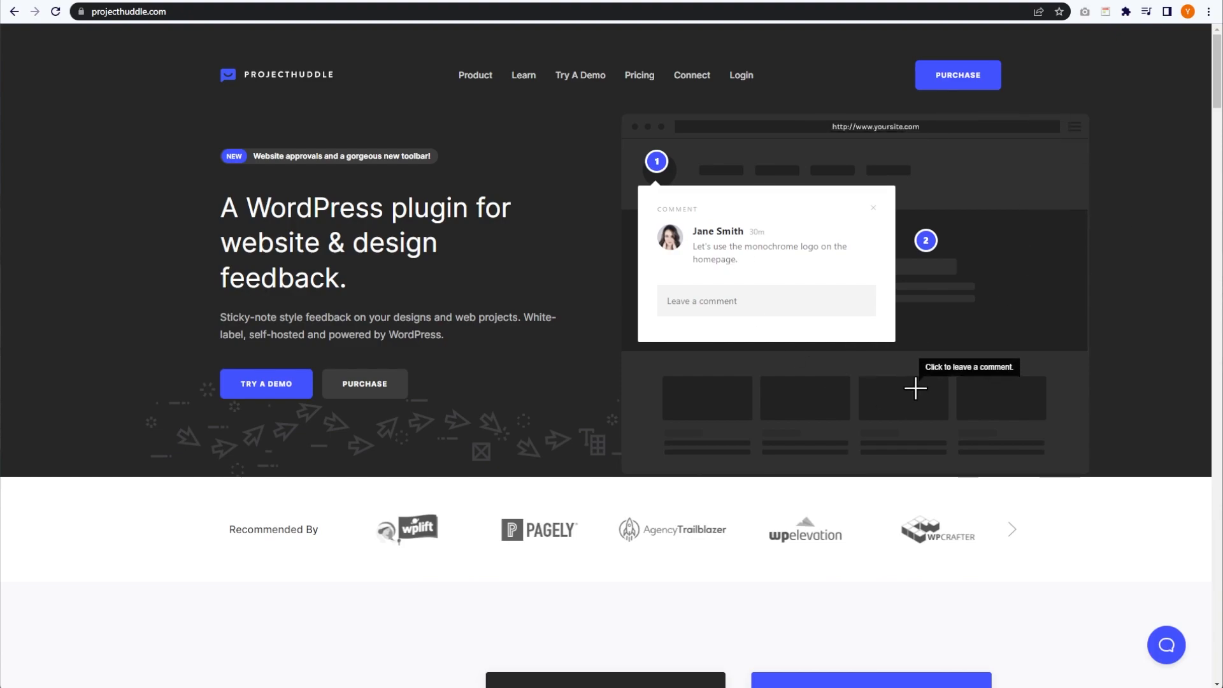
- Add the comment "Hello" near the navigation of the sample site on the ProjectHuddle homepage
click(903, 170)
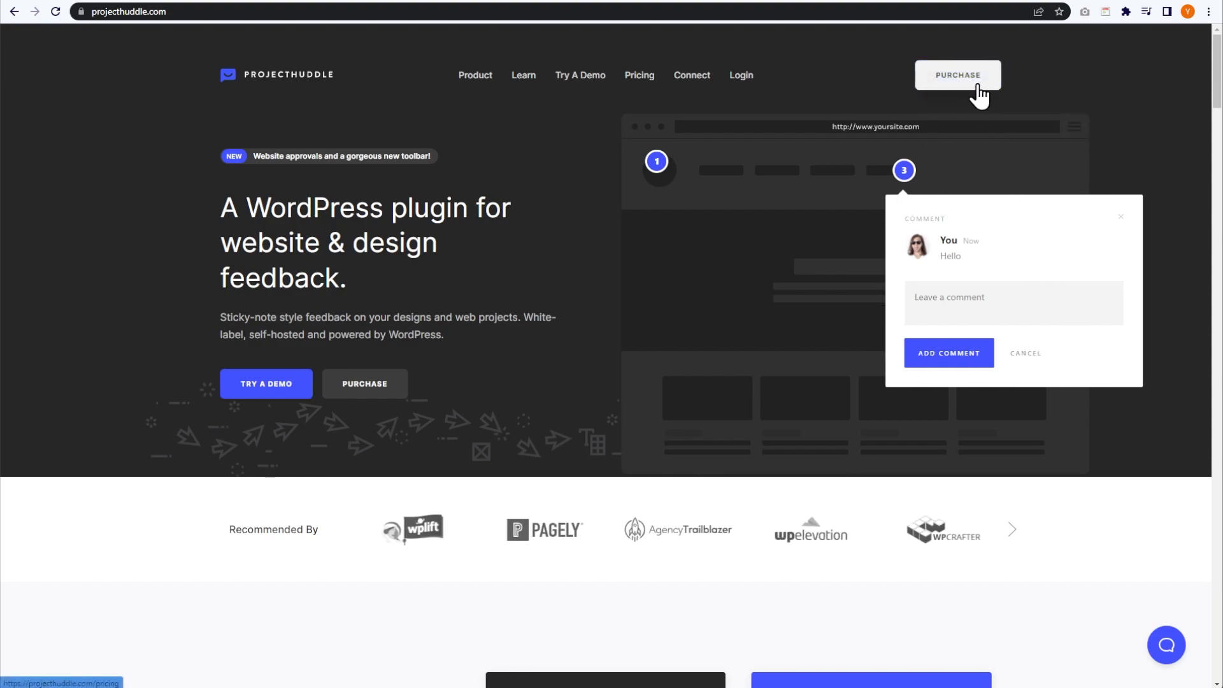
- Compare the Regular and Professional plans on the ProjectHuddle pricing page and get started with Professional
click(959, 77)
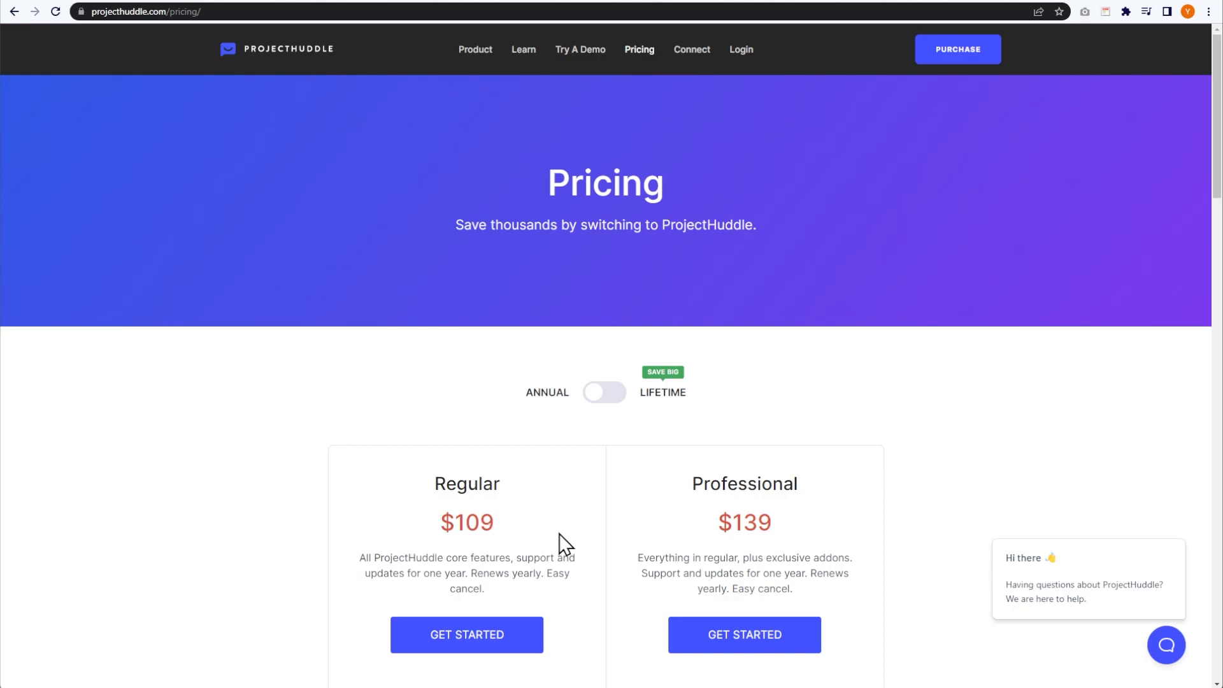
scroll(569, 543, down, 4)
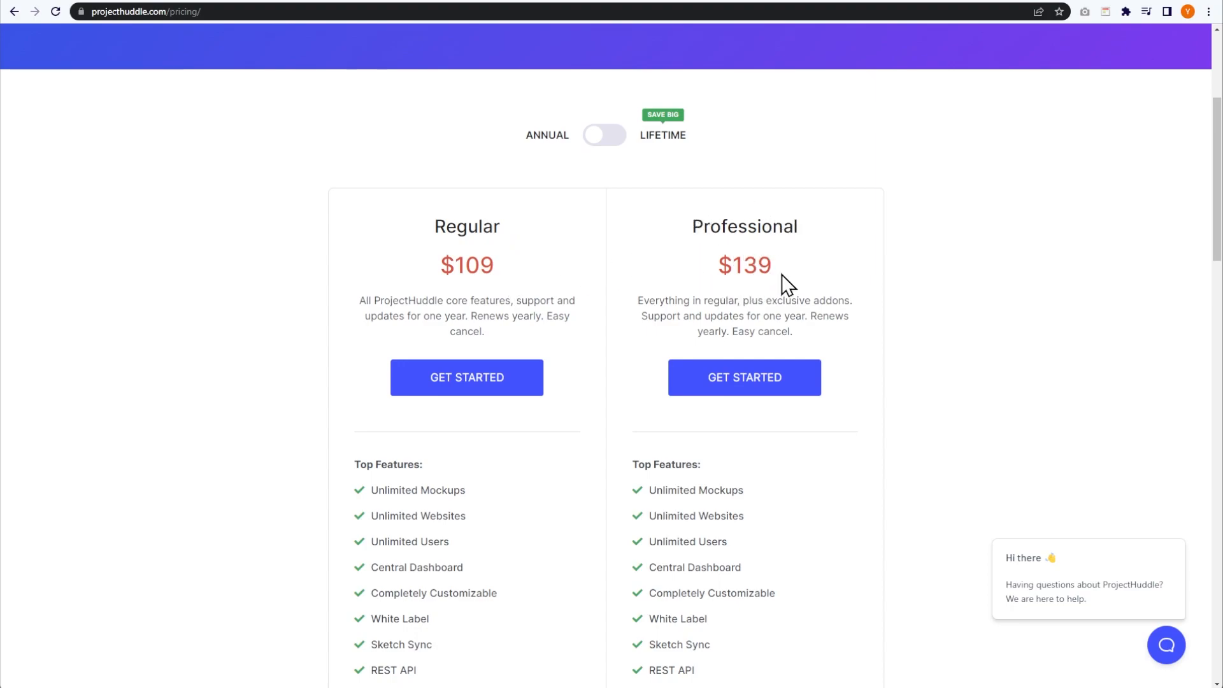
scroll(624, 383, down, 3)
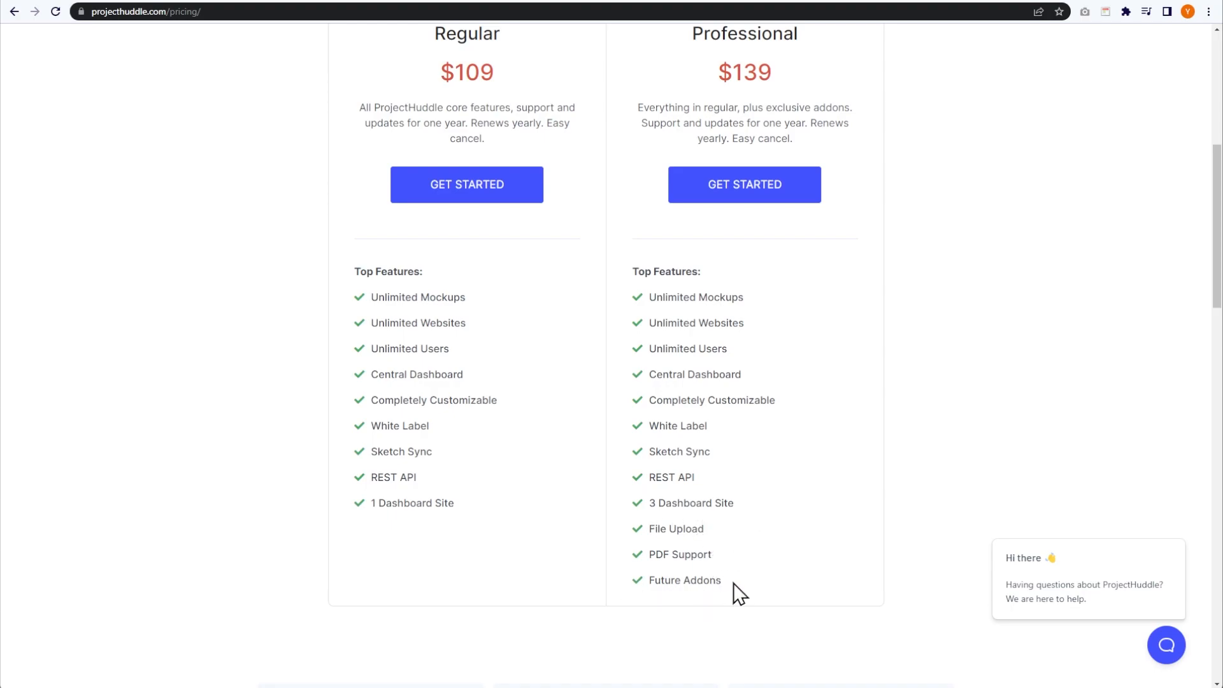
scroll(733, 583, up, 5)
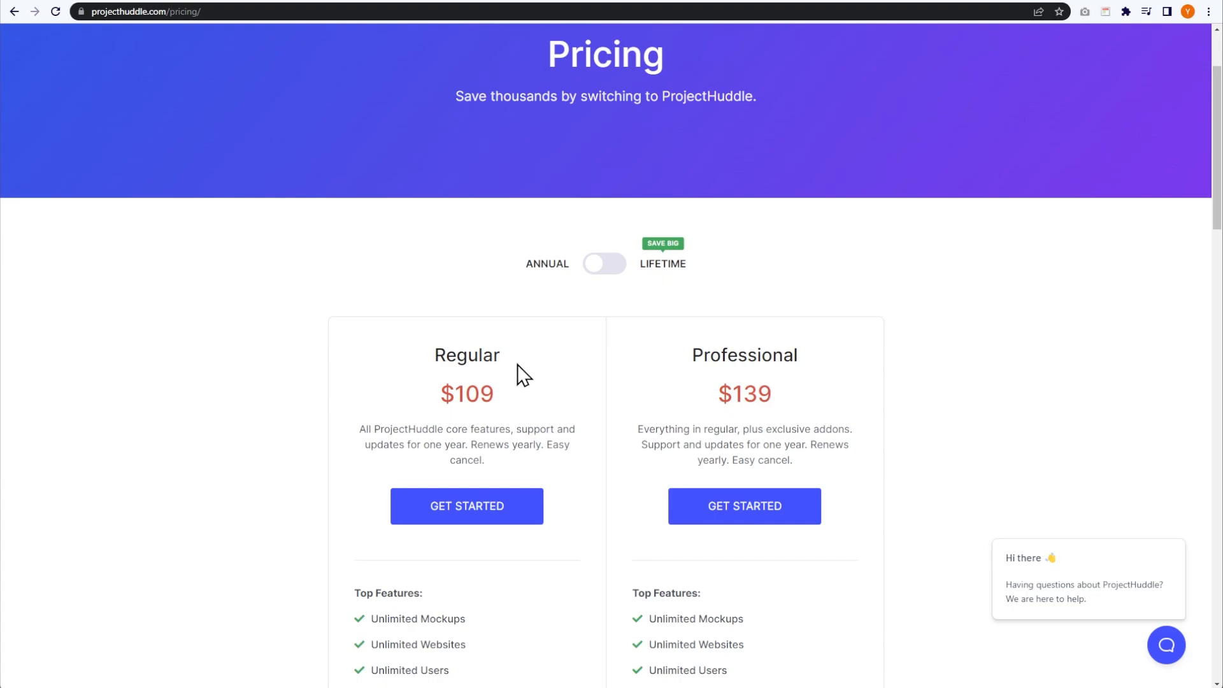
click(612, 267)
scroll(595, 315, down, 2)
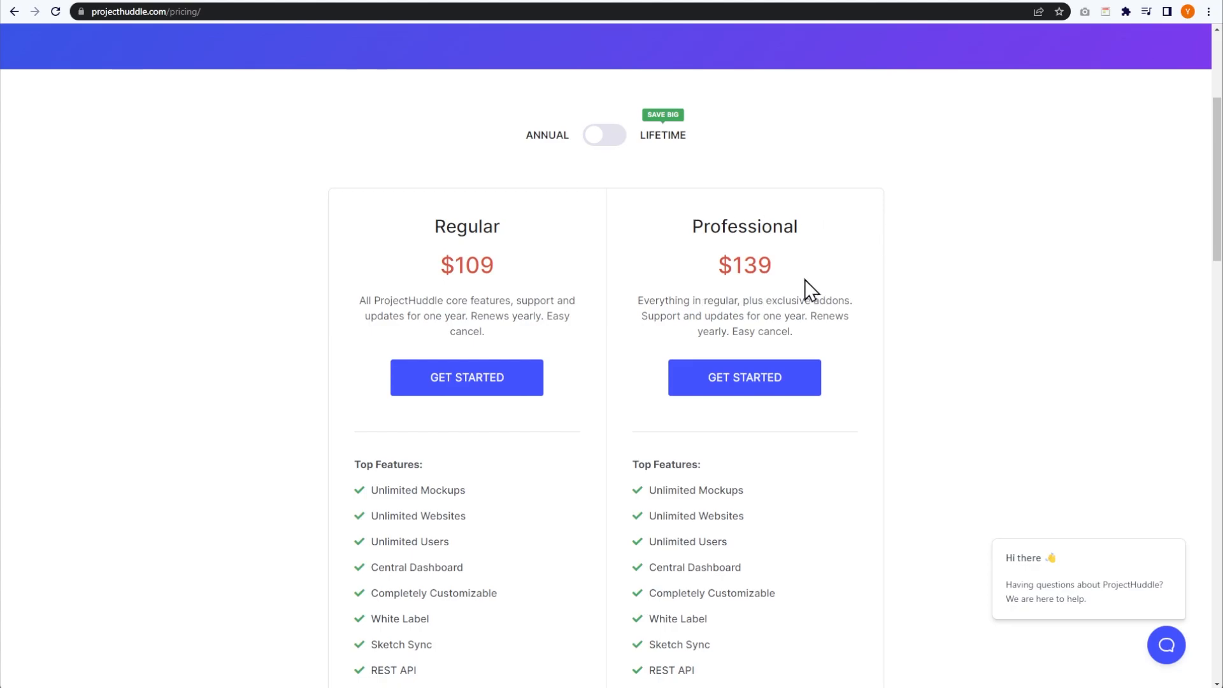
click(785, 399)
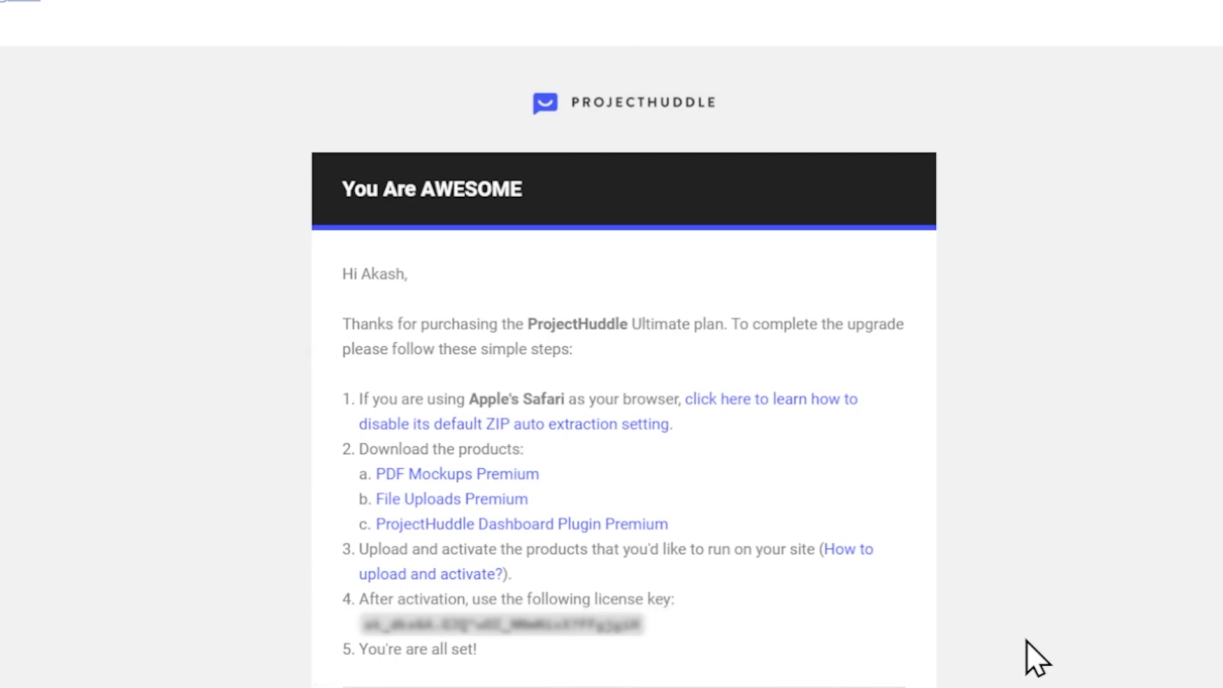
- Open the ProjectHuddle account login from the purchase confirmation email
scroll(980, 612, down, 5)
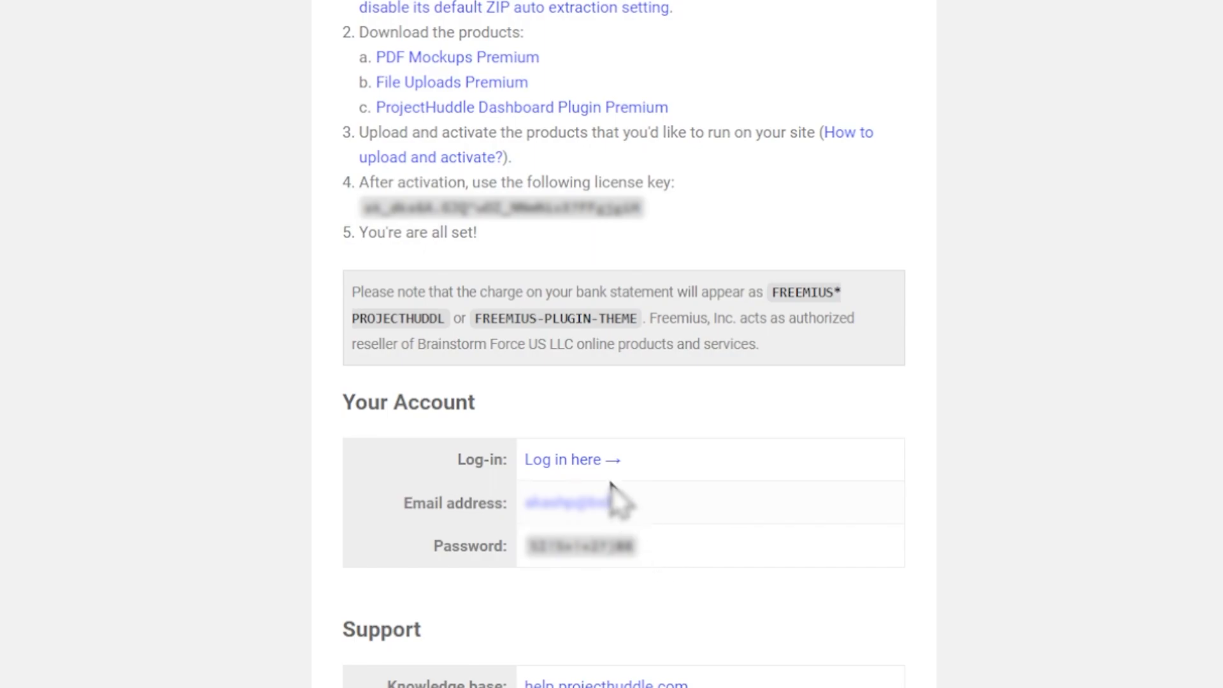
click(592, 459)
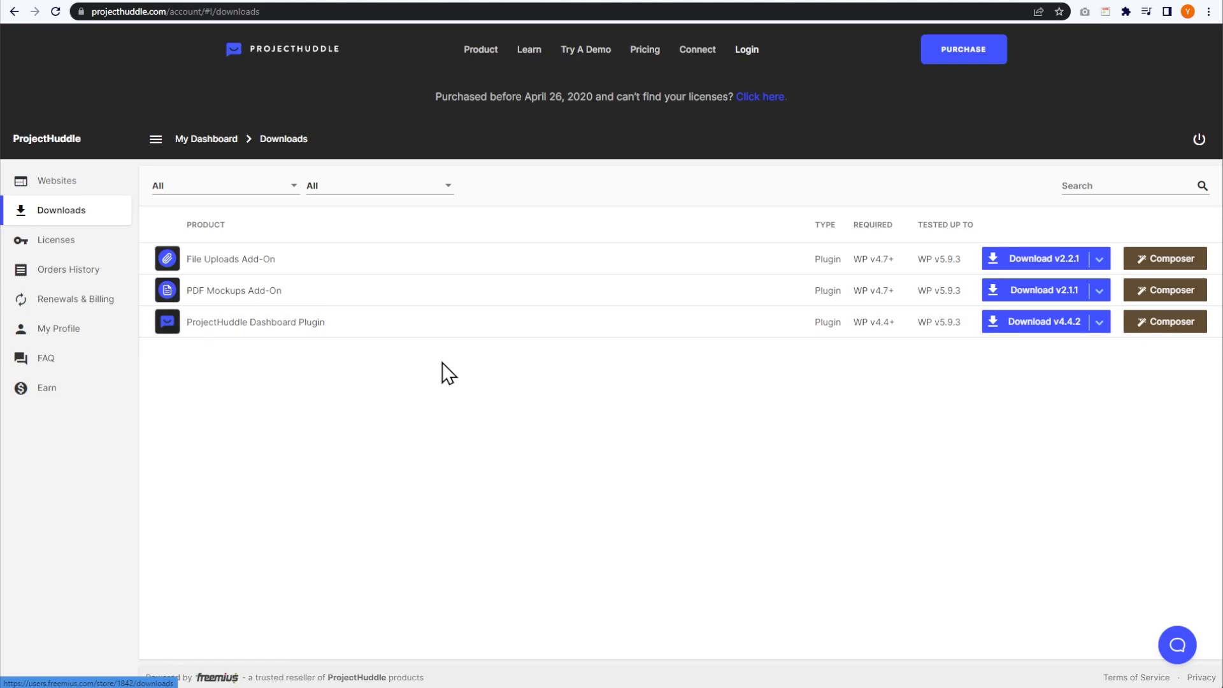
- Download version 4.4.2 of the ProjectHuddle Dashboard Plugin and copy its license key
click(1021, 330)
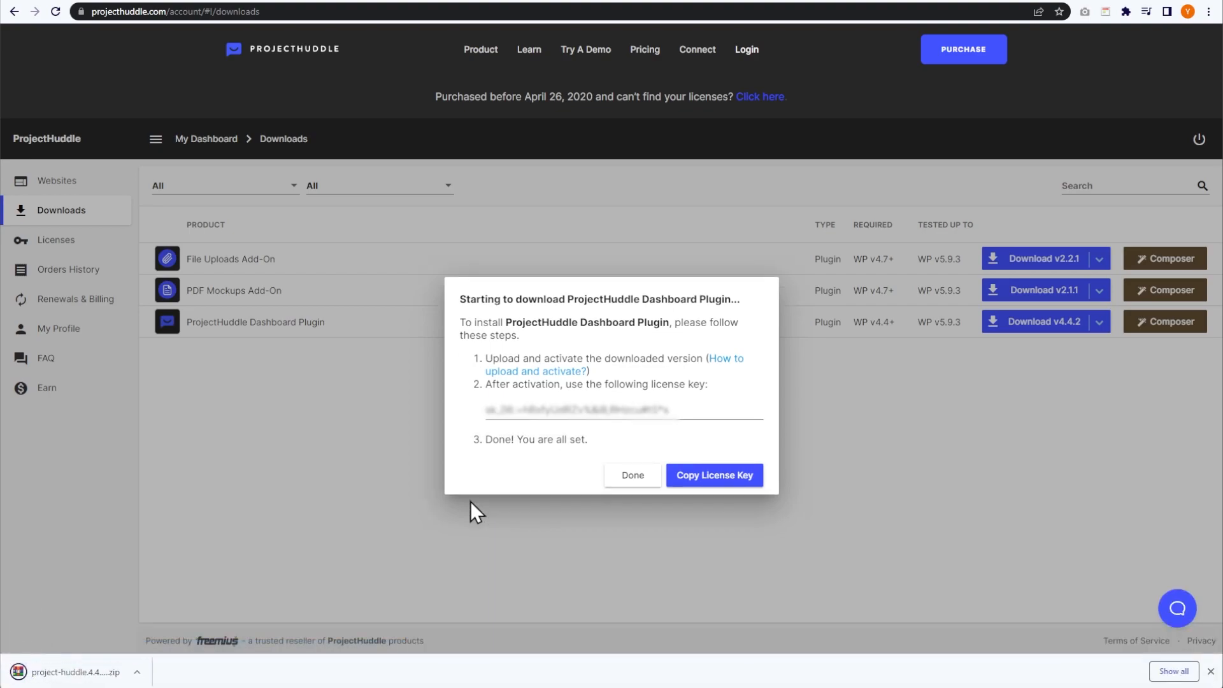
mouse_move(668, 420)
click(715, 486)
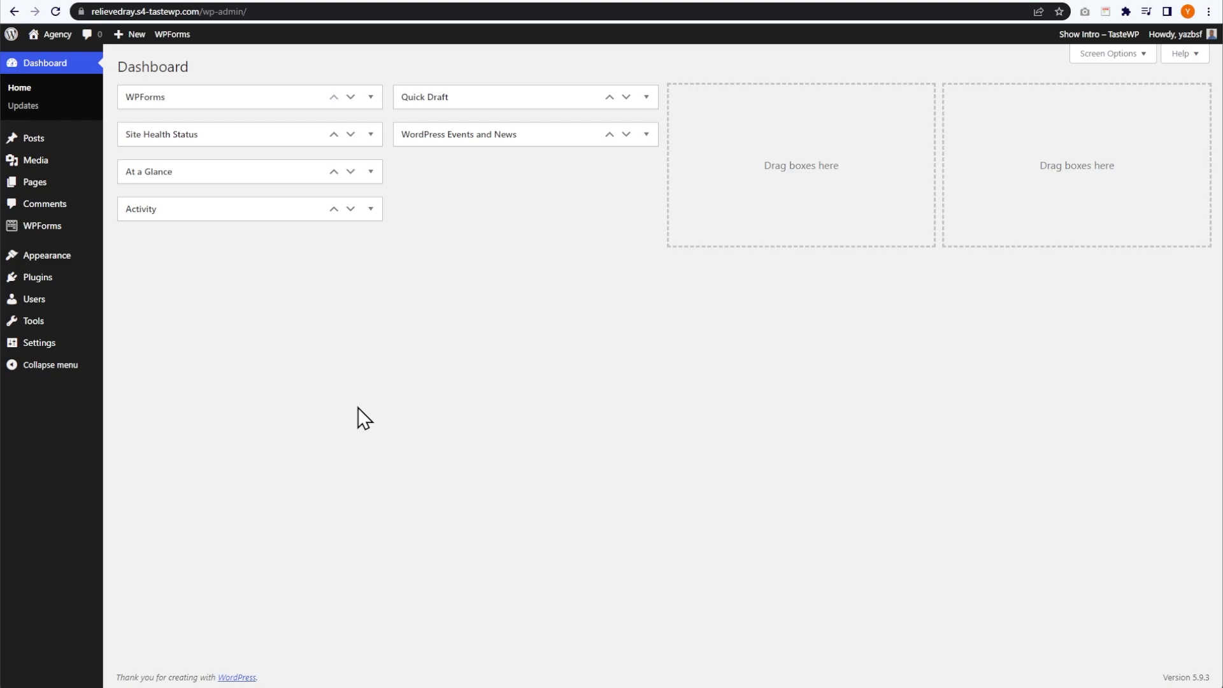
- Upload project-huddle.zip as a new plugin on the agency's WordPress site, then install and activate it
mouse_move(60, 284)
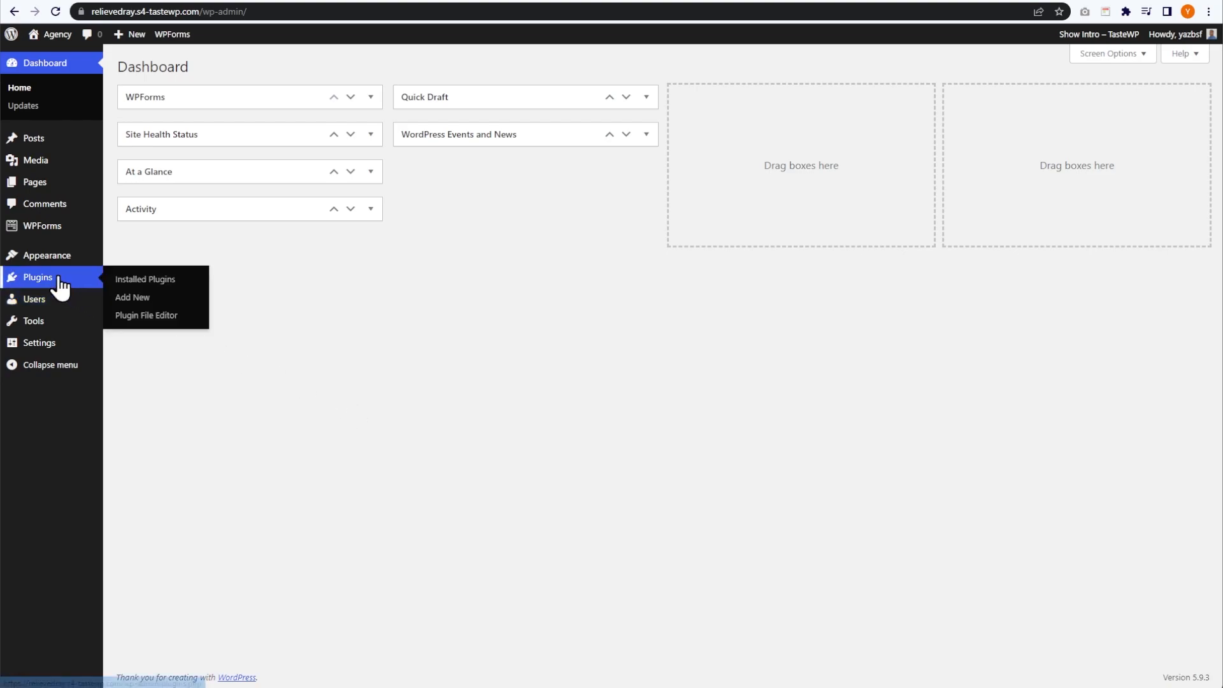
click(130, 298)
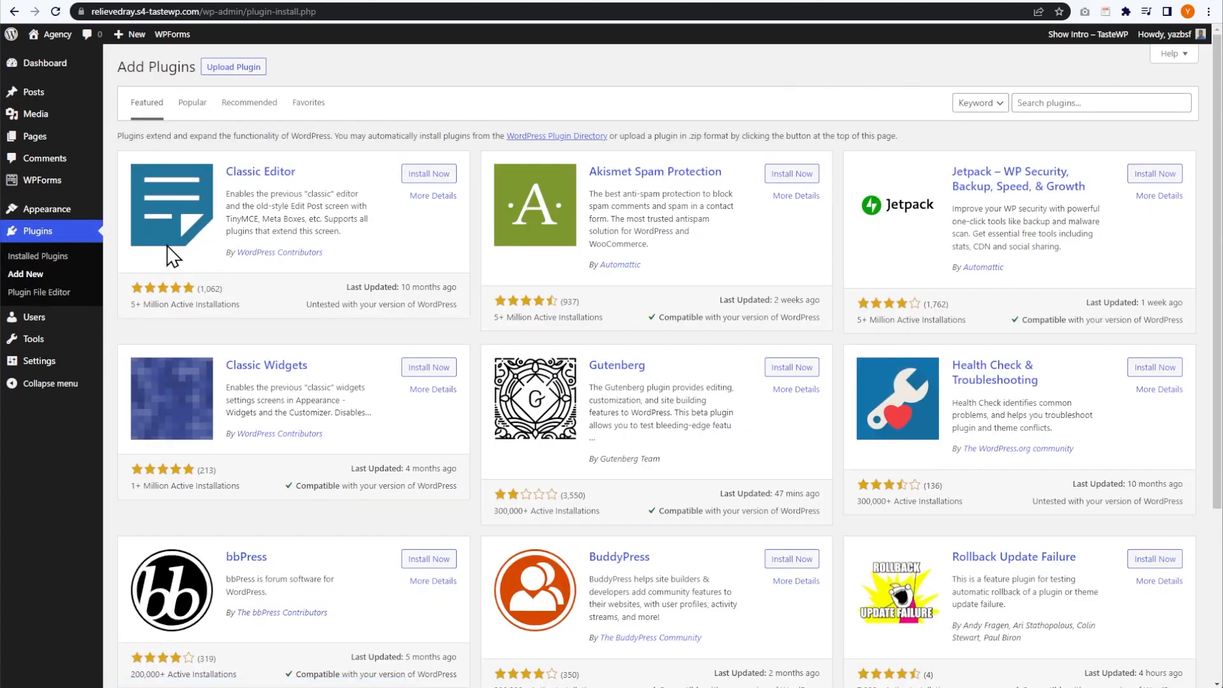
click(255, 69)
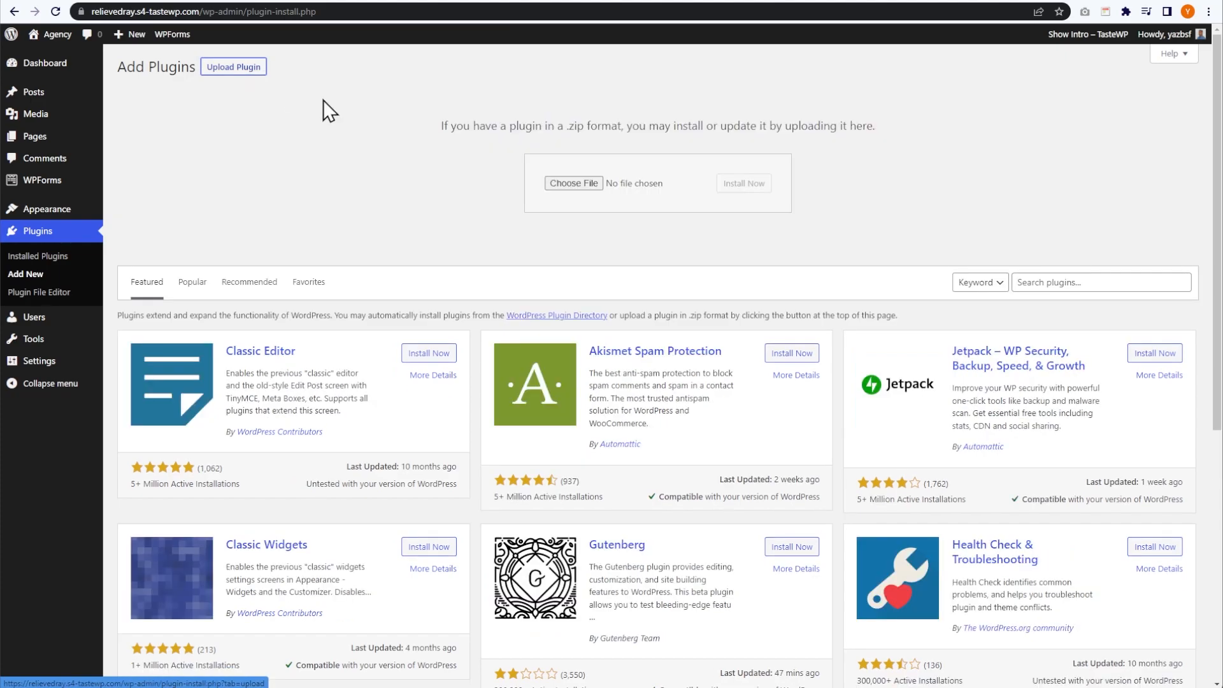
click(573, 184)
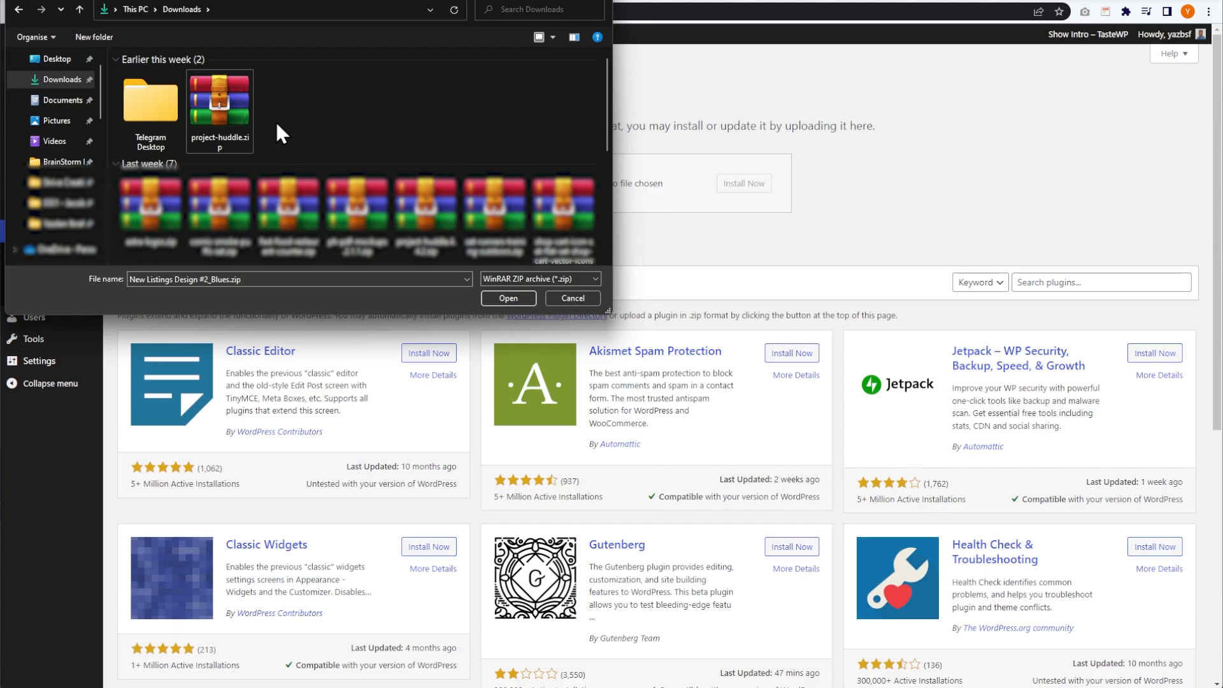
double_click(236, 124)
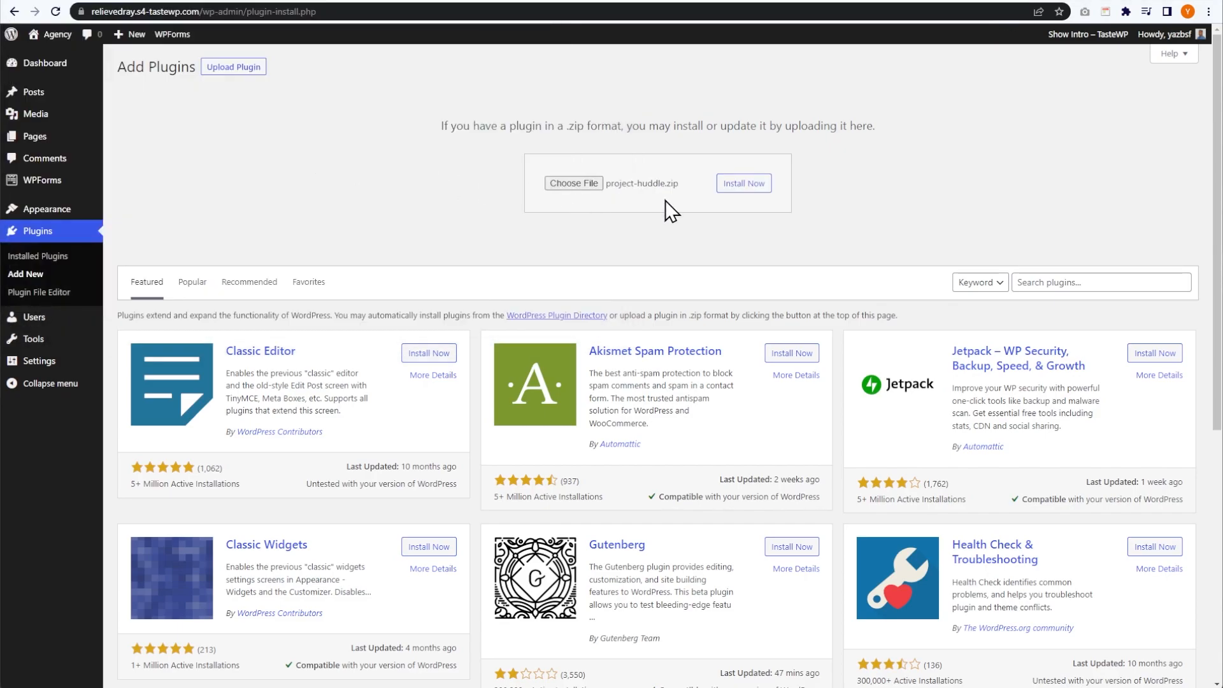
click(740, 185)
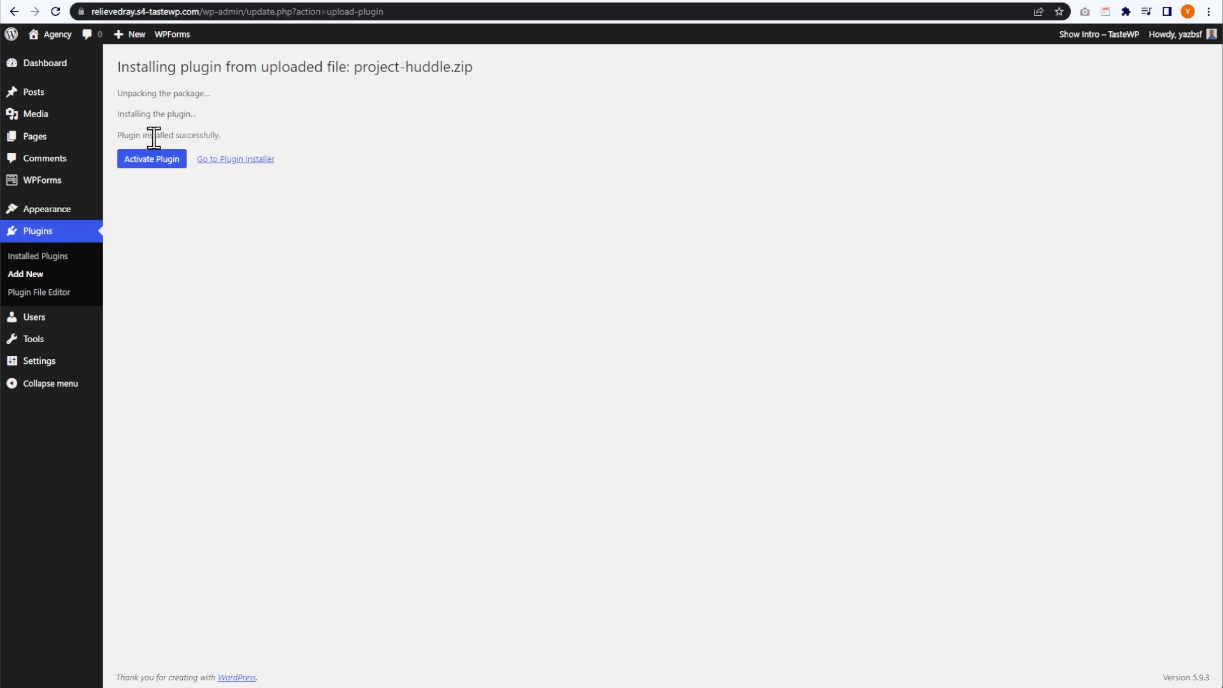
click(178, 168)
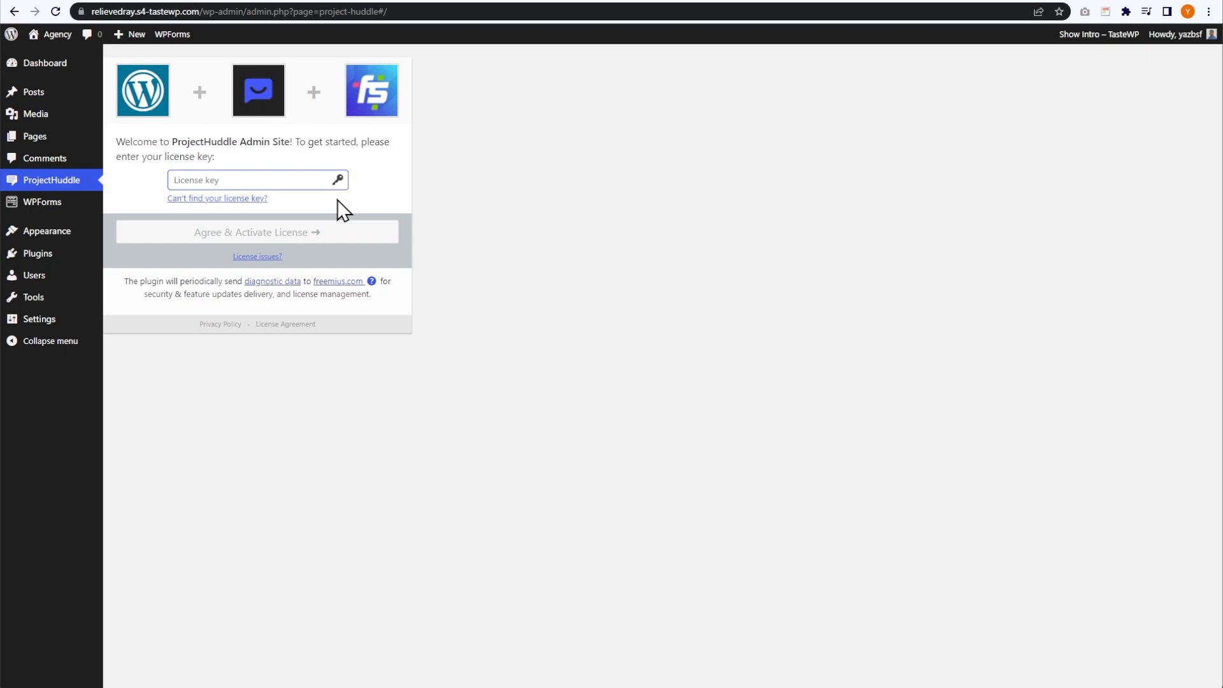
- Paste the ProjectHuddle license key into the license field and activate the license
right_click(265, 185)
click(311, 280)
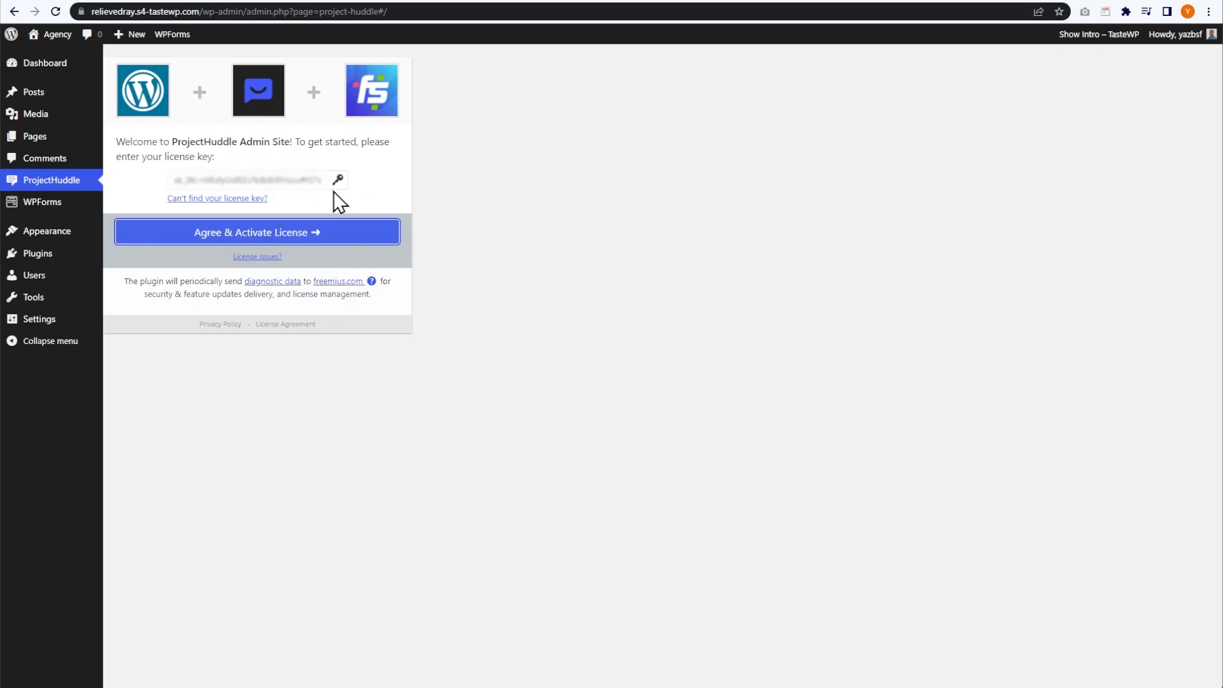
click(307, 247)
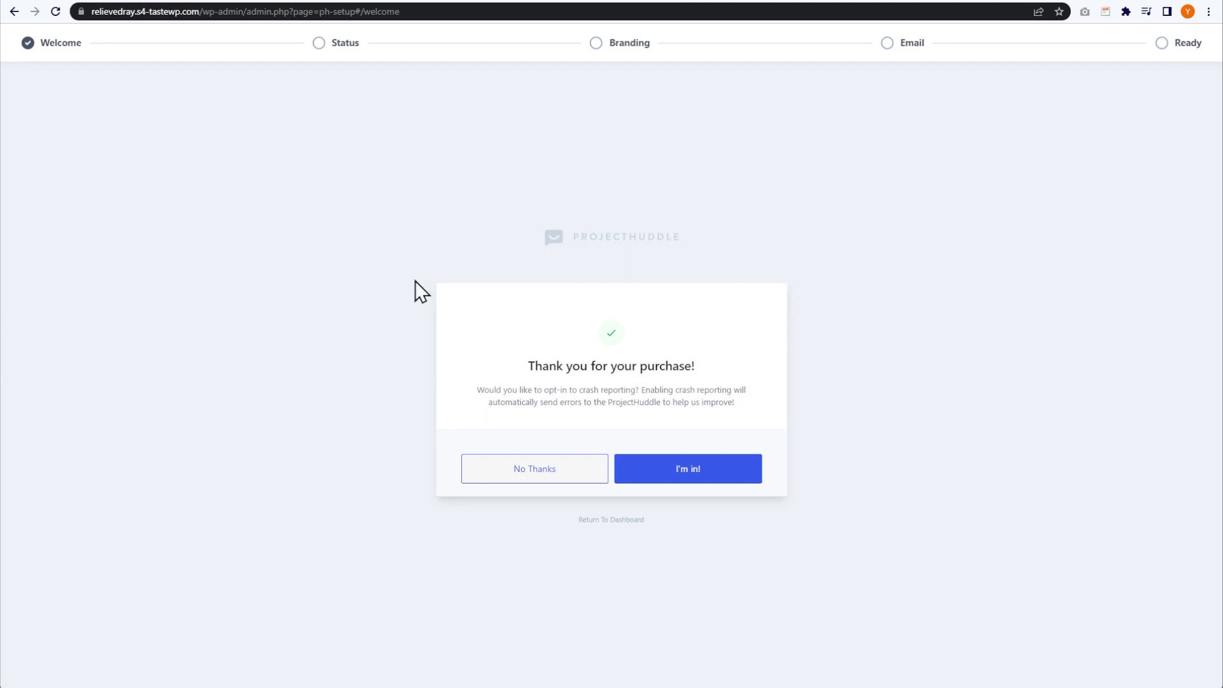
- Opt in to crash reporting and proceed through the System Check and Branding stages without adding logos
click(727, 477)
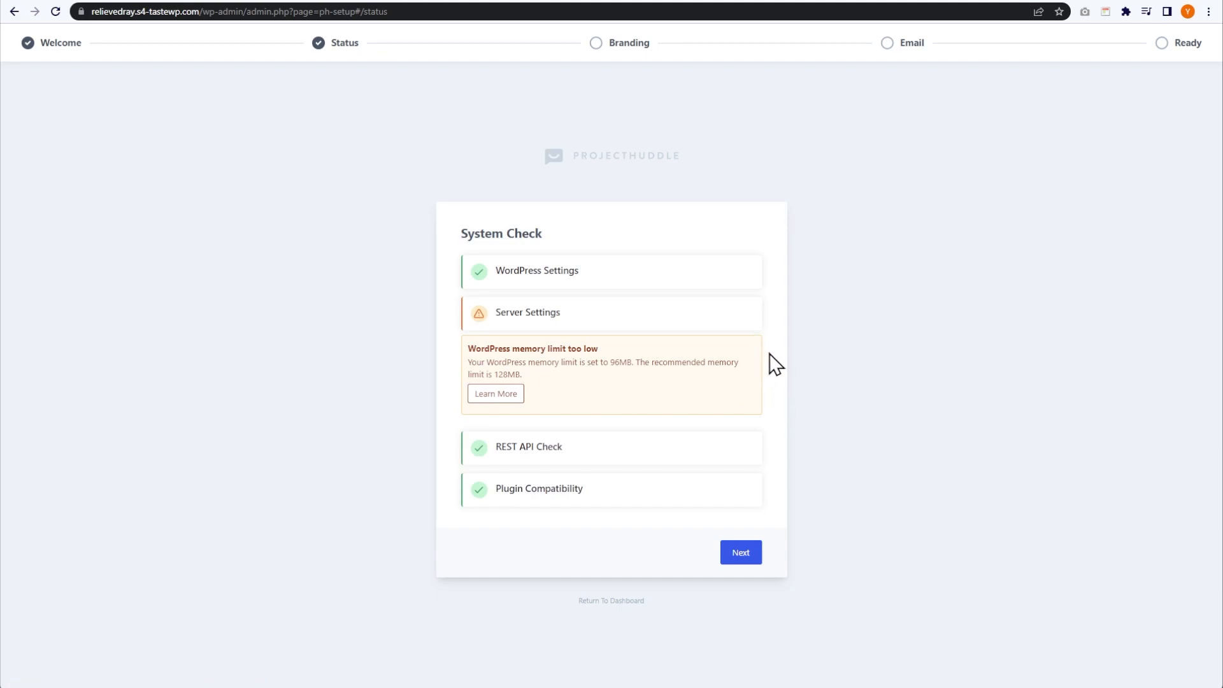
click(745, 553)
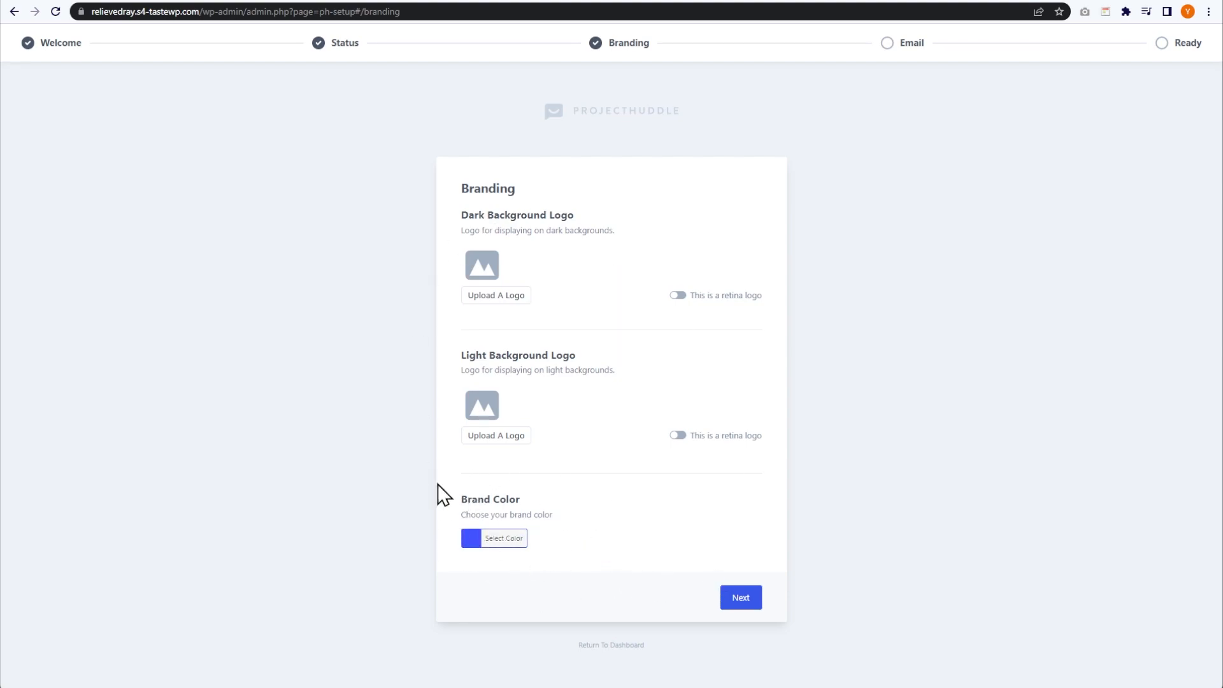
click(739, 600)
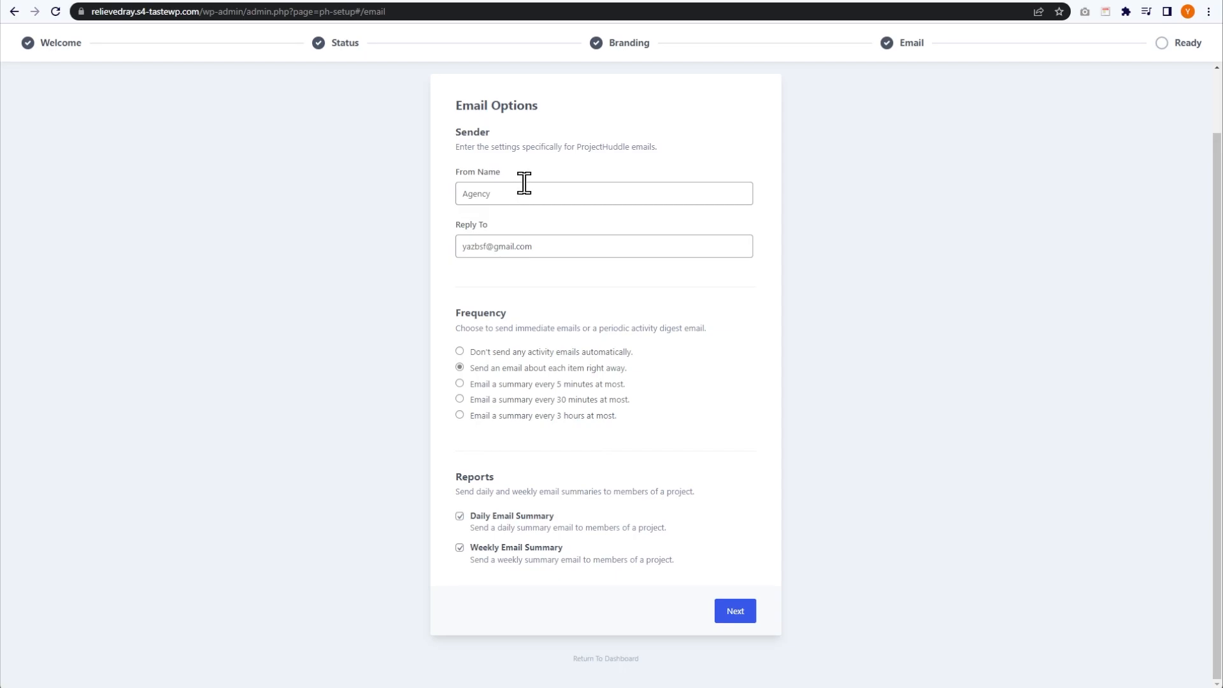
- Replace the email From Name with the sender's name and finish the Email Options with the default frequency and reports
drag(511, 193, 442, 197)
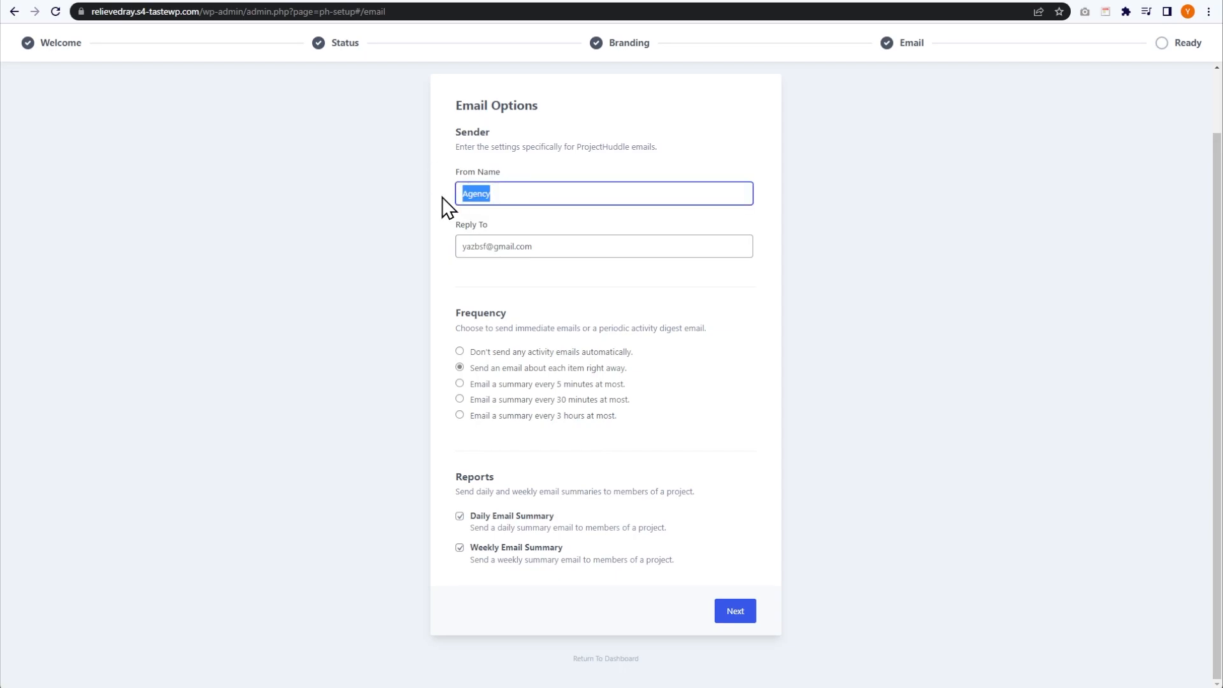
text(Yaz)
click(651, 436)
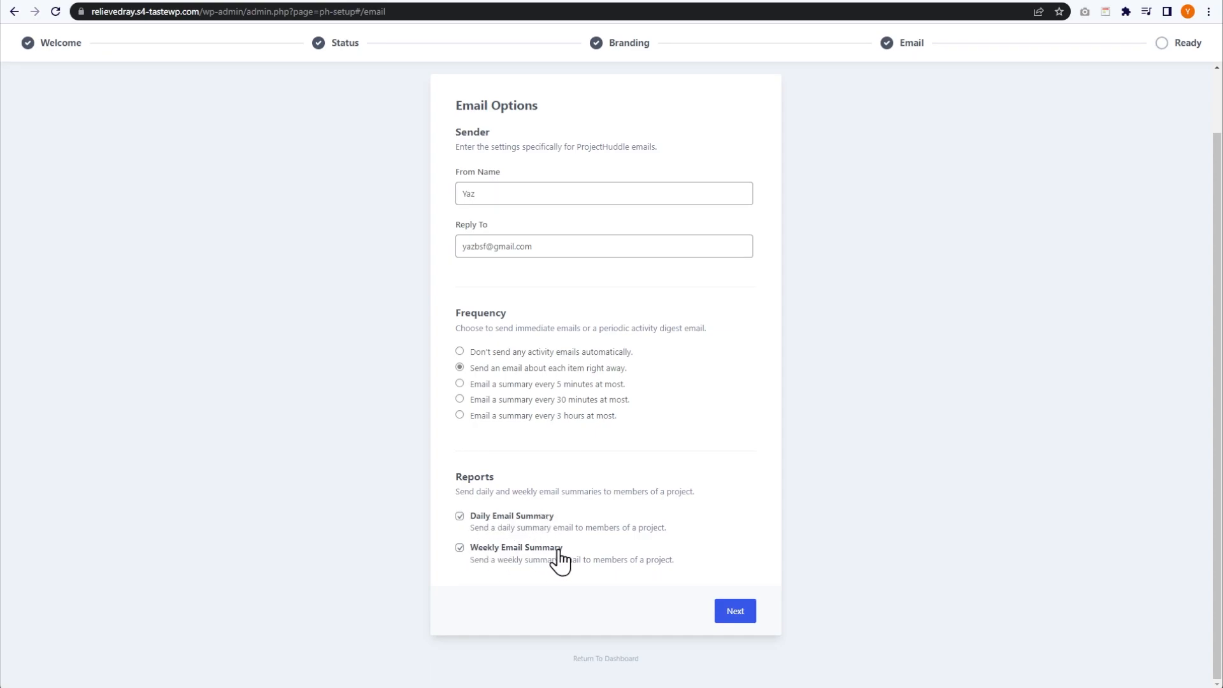
click(747, 617)
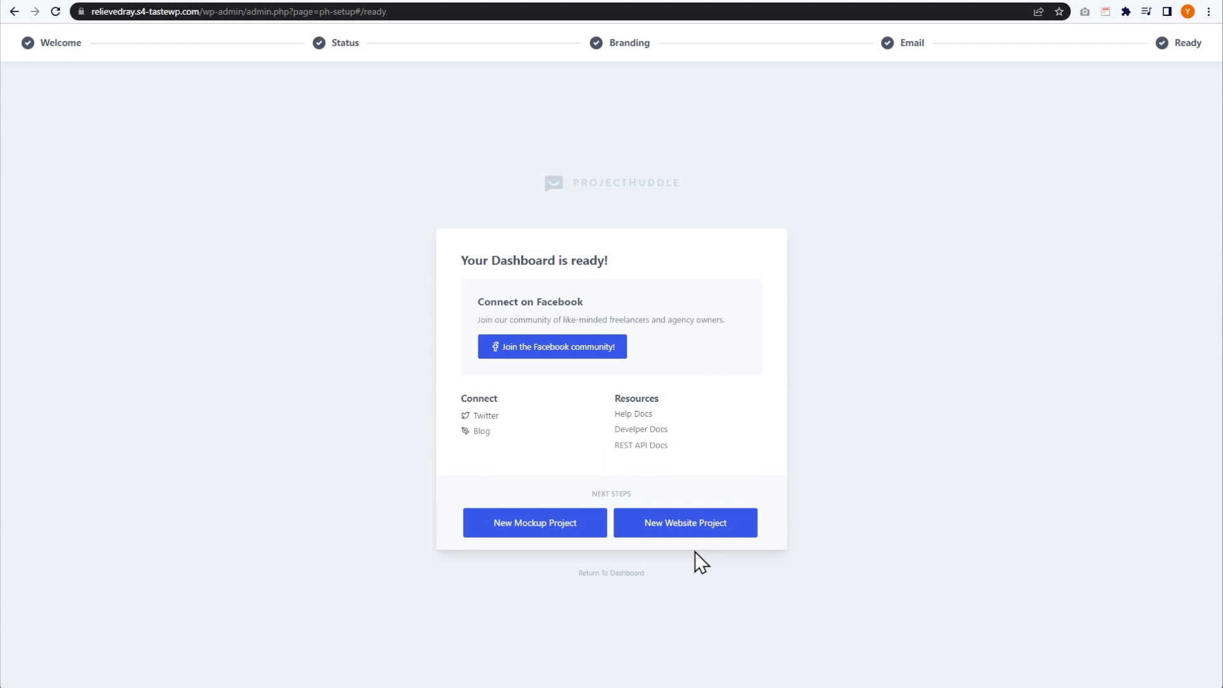
- Start a new website project and title it "Client Website"
click(691, 535)
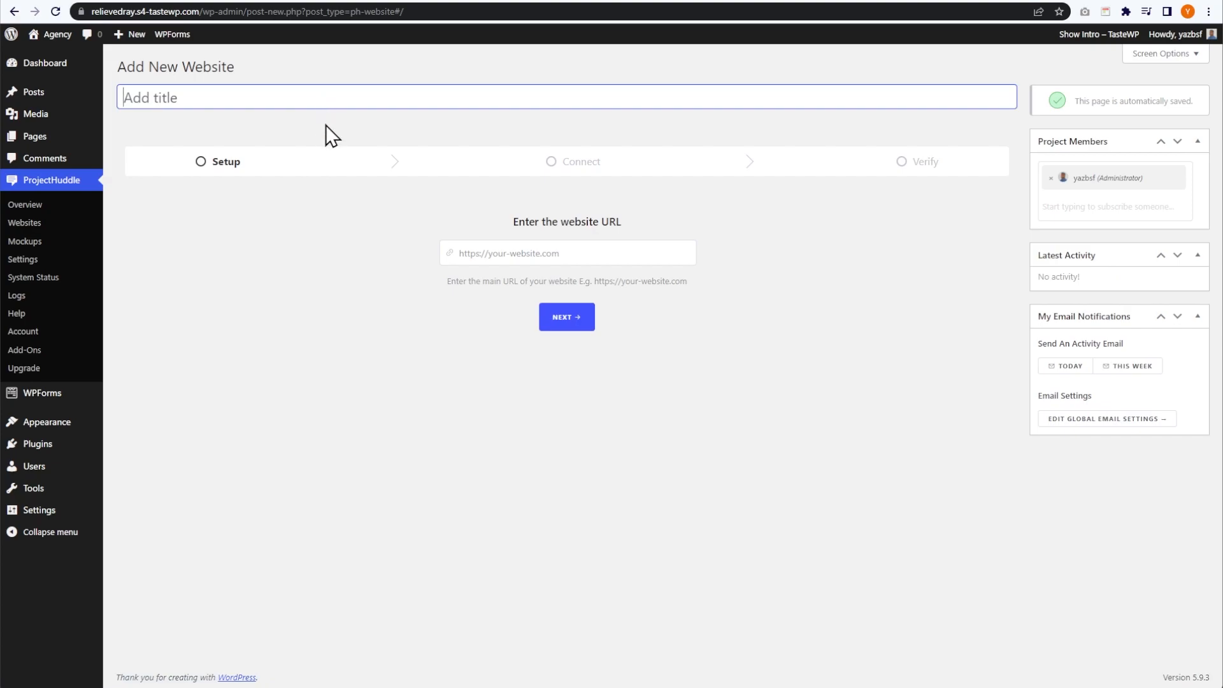
text(Client Website)
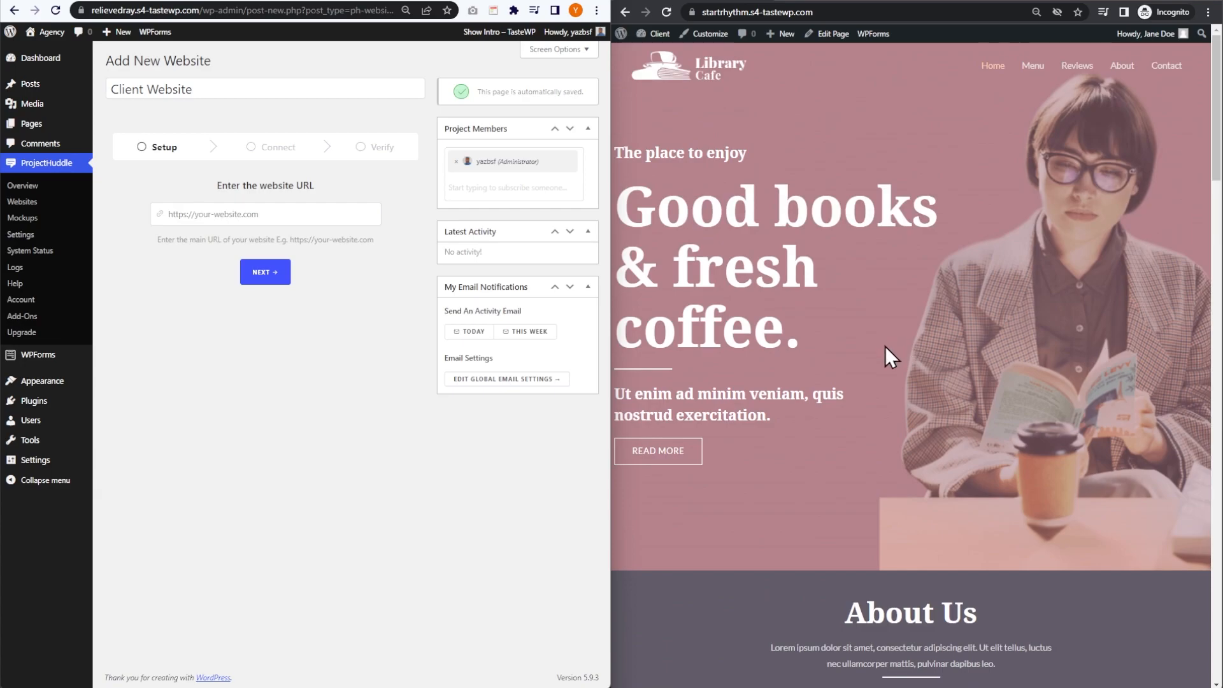
- Look through the client's Library Cafe homepage from the hero section down to Reviews
scroll(807, 382, down, 9)
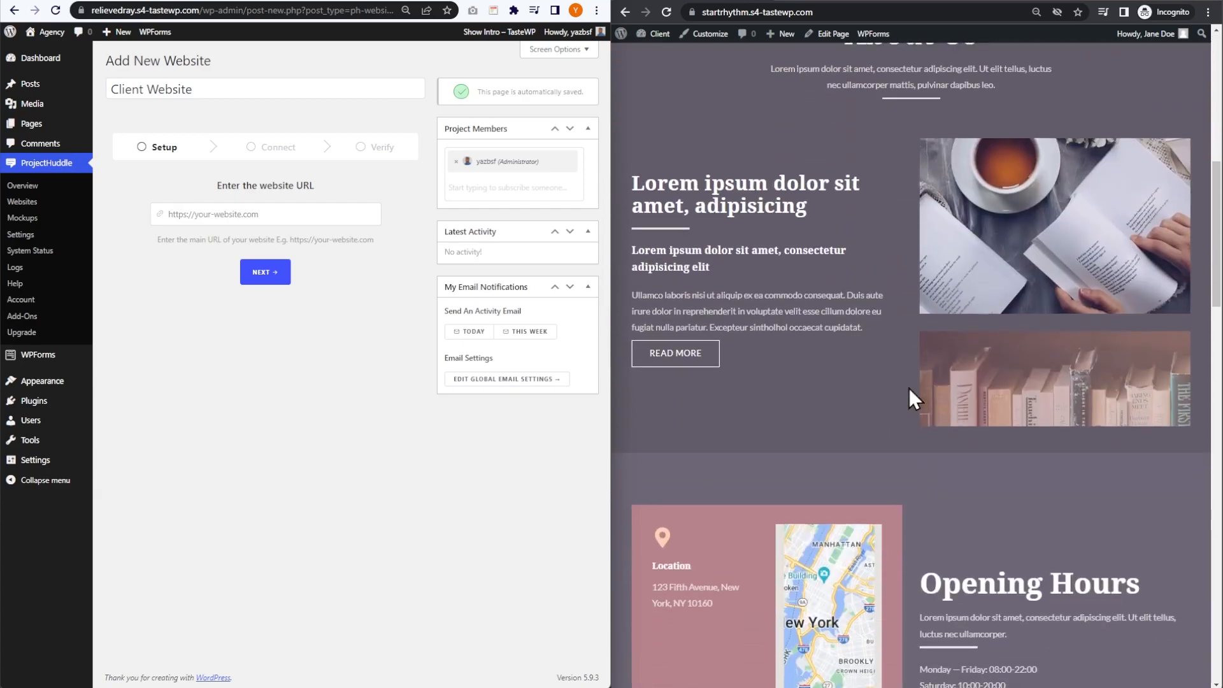
scroll(894, 393, down, 12)
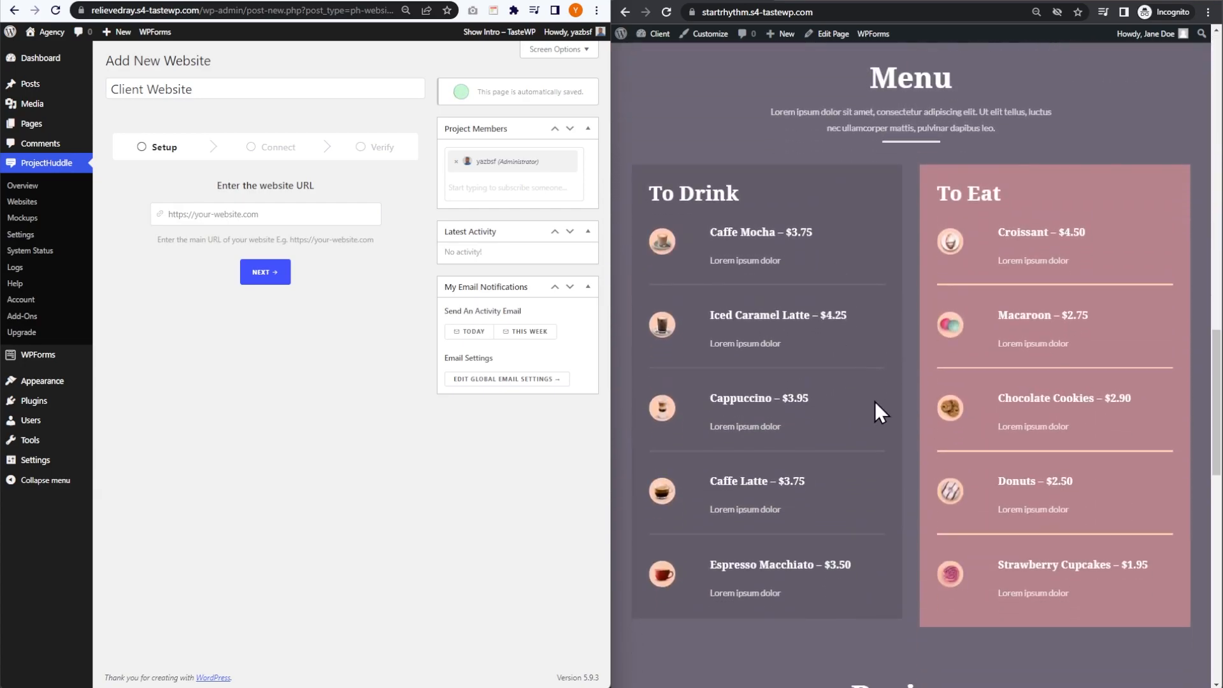
scroll(908, 407, down, 5)
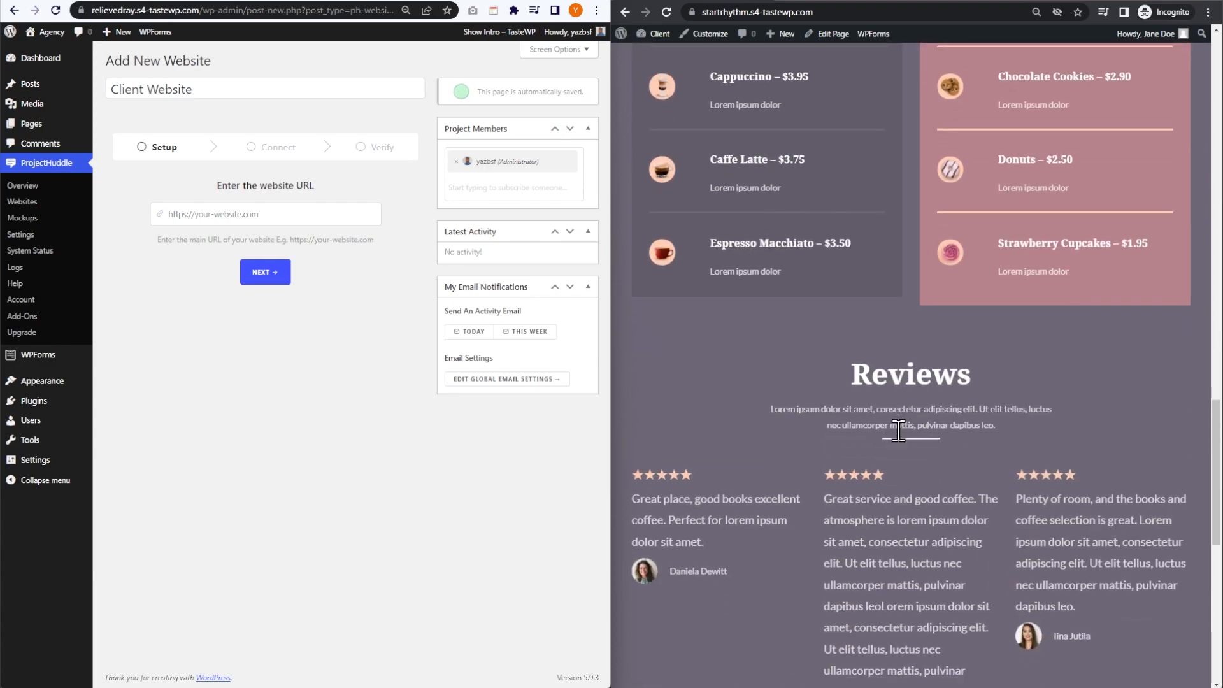
scroll(897, 440, down, 4)
scroll(893, 448, up, 20)
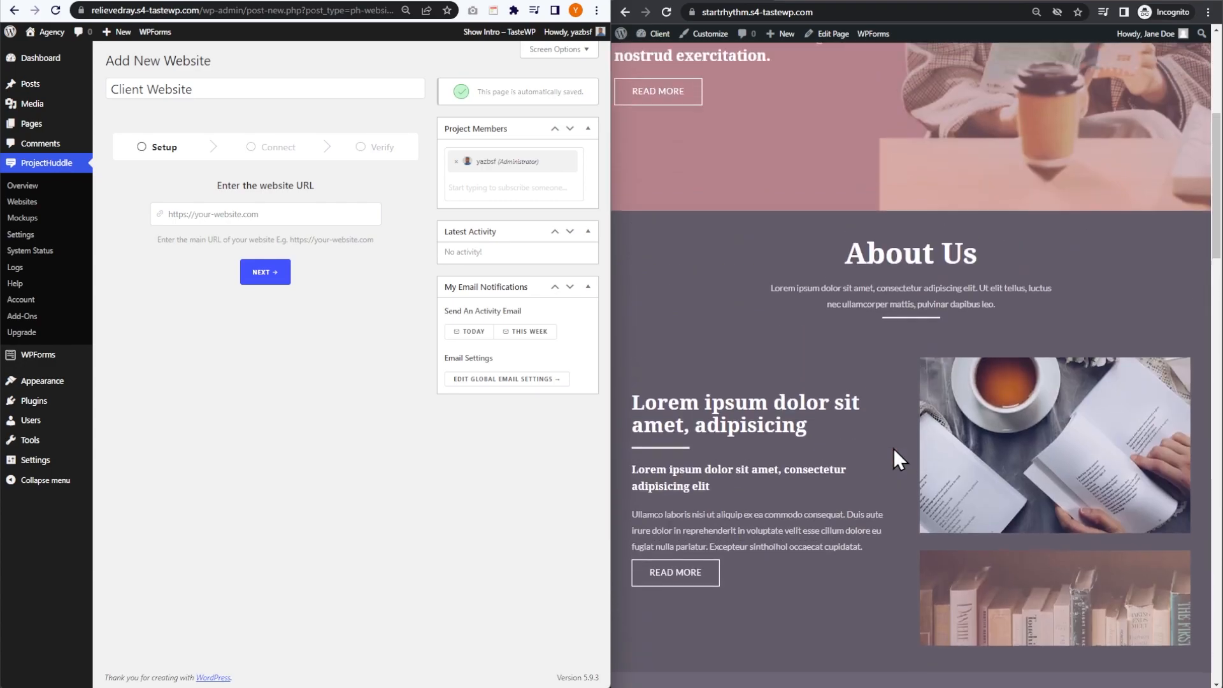
scroll(892, 448, up, 5)
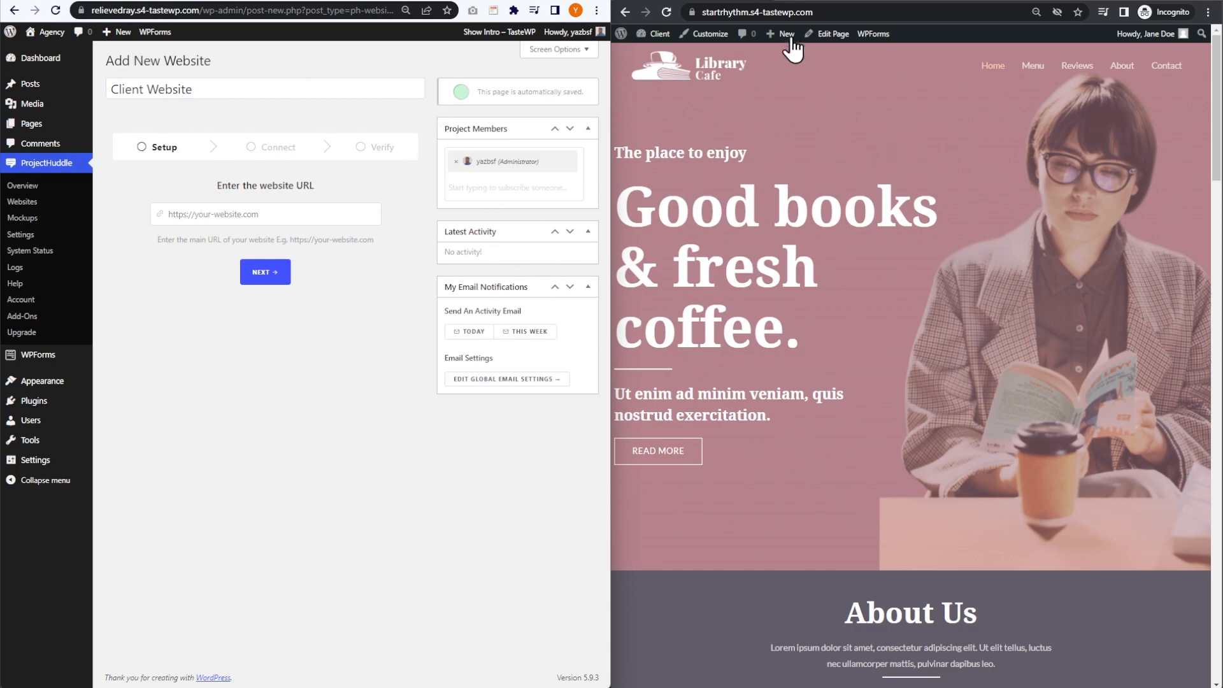
click(782, 14)
drag(850, 13, 679, 19)
right_click(726, 14)
click(756, 84)
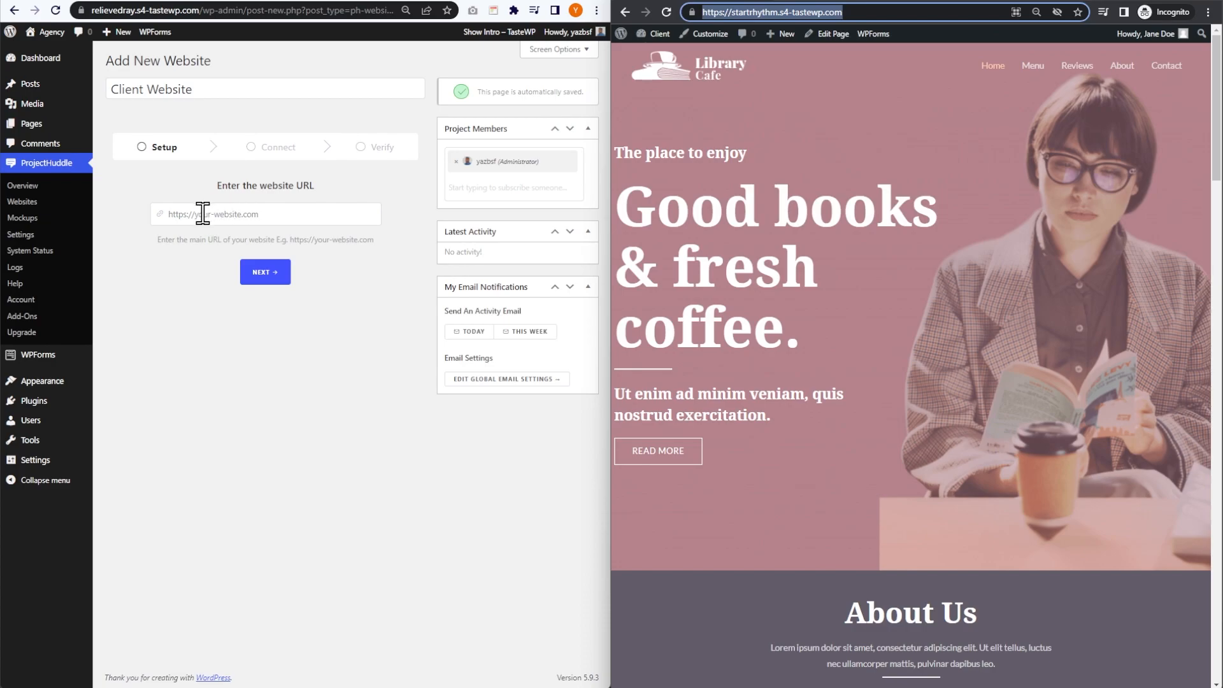
click(259, 213)
key(ctrl+v)
click(264, 280)
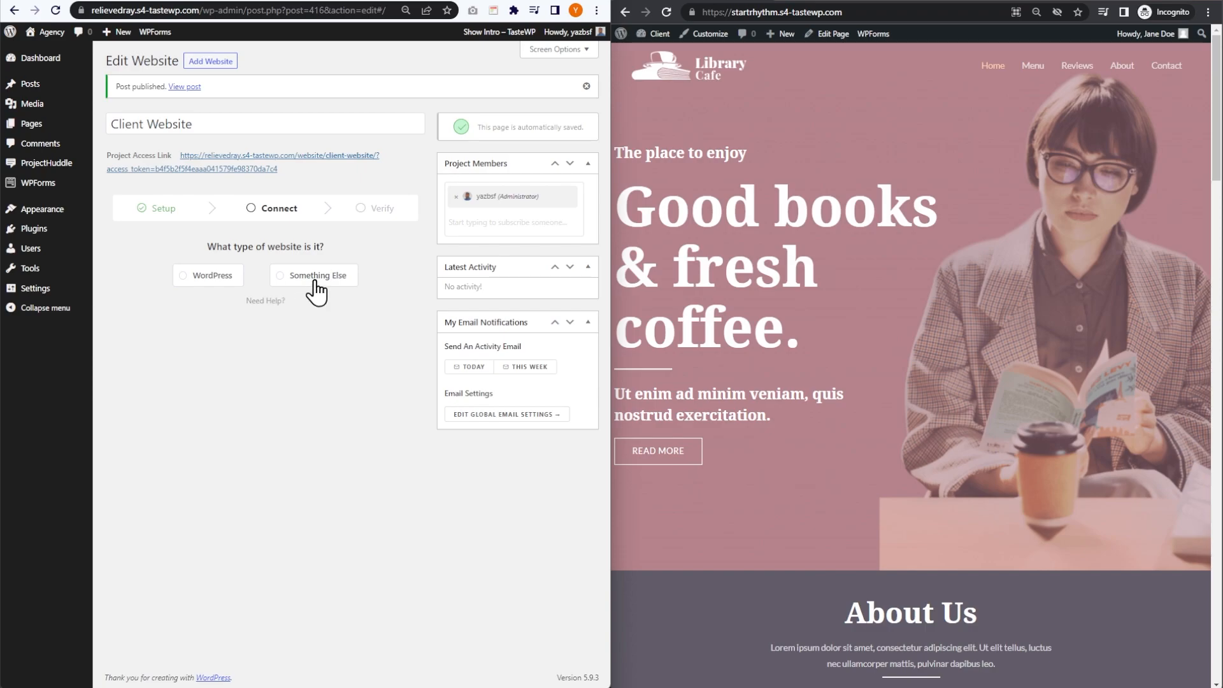
- Examine the embed script offered for the Something Else website type
click(317, 290)
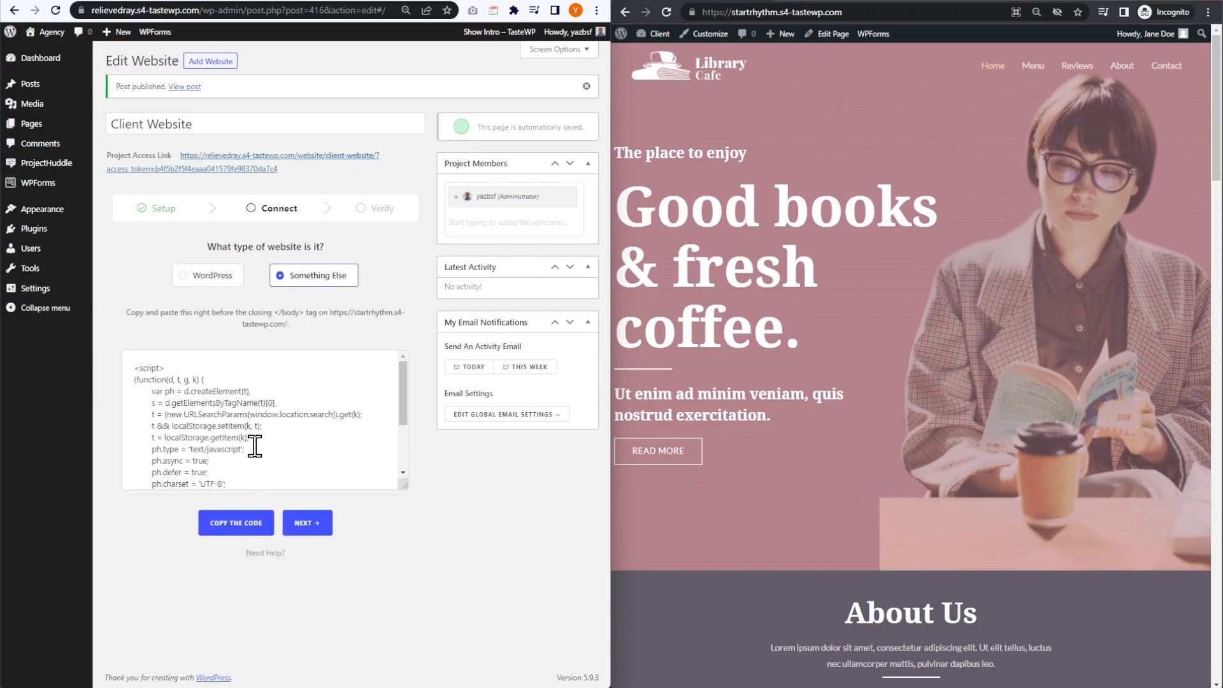
scroll(251, 404, down, 3)
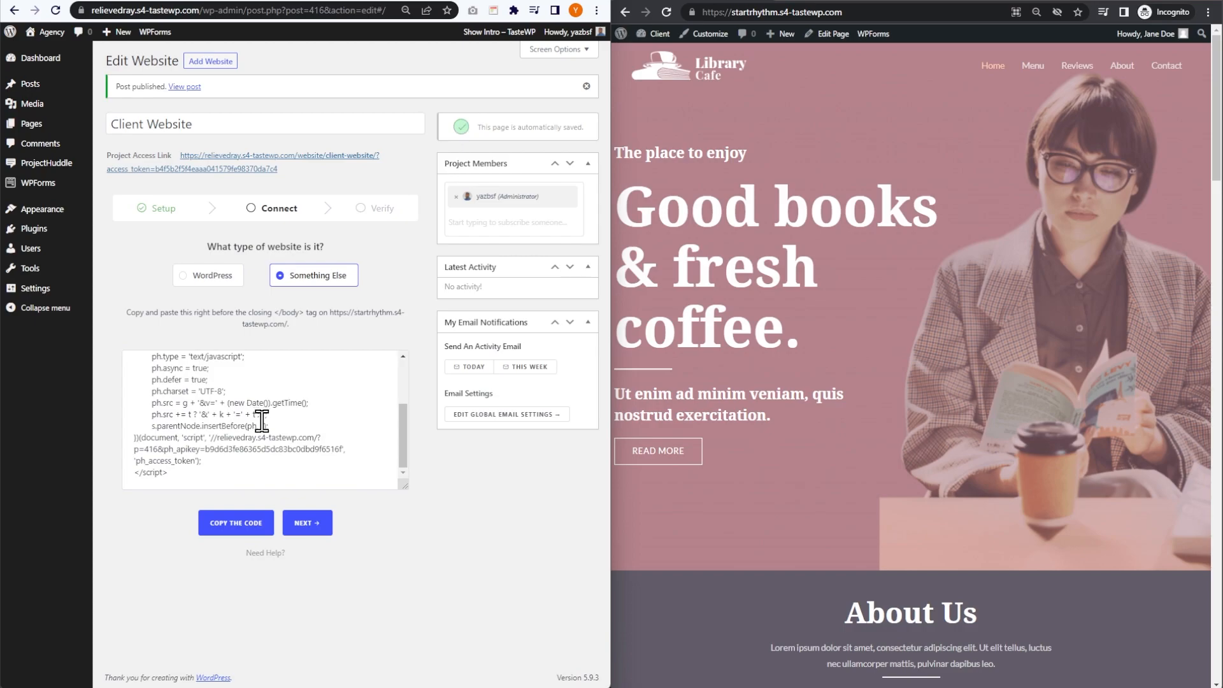
scroll(274, 439, up, 5)
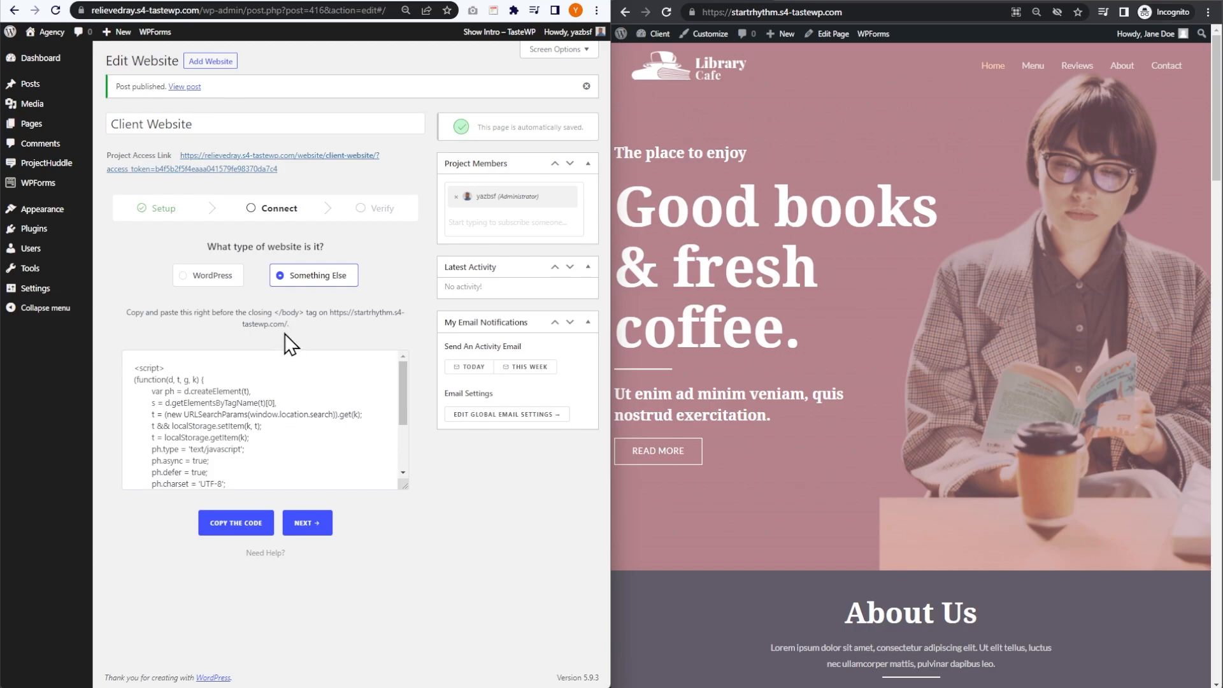
- Choose WordPress as the website type and switch to the manual connection instructions
click(212, 286)
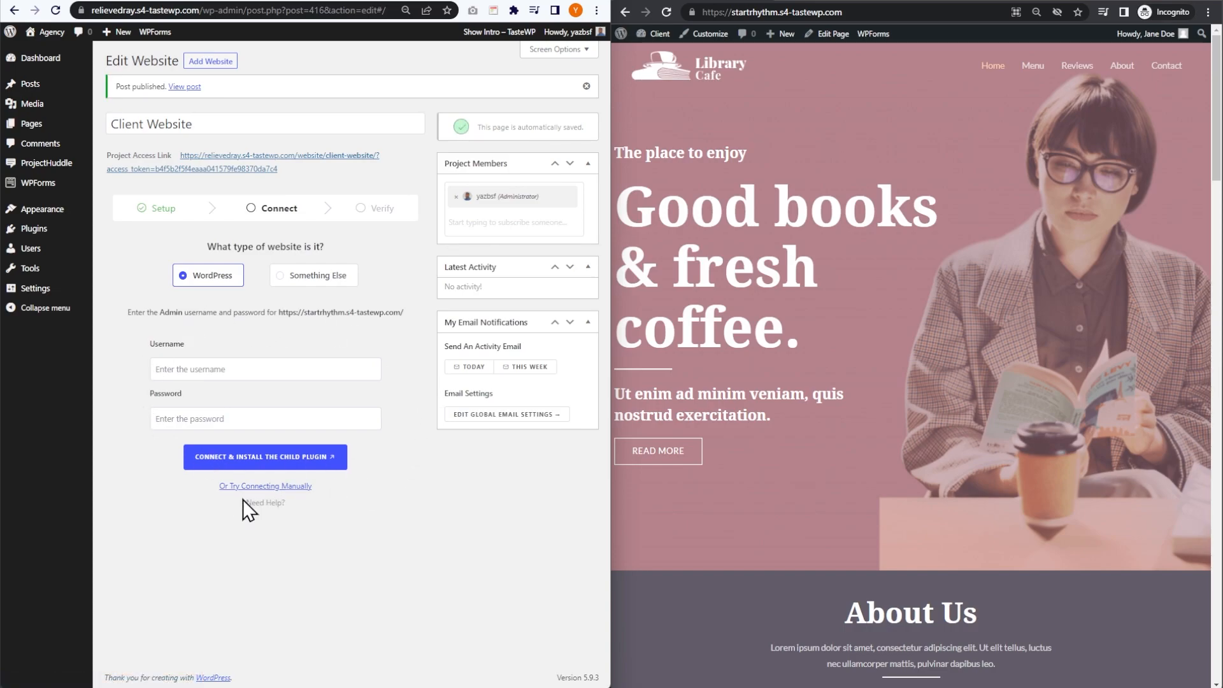
click(292, 487)
scroll(440, 494, down, 1)
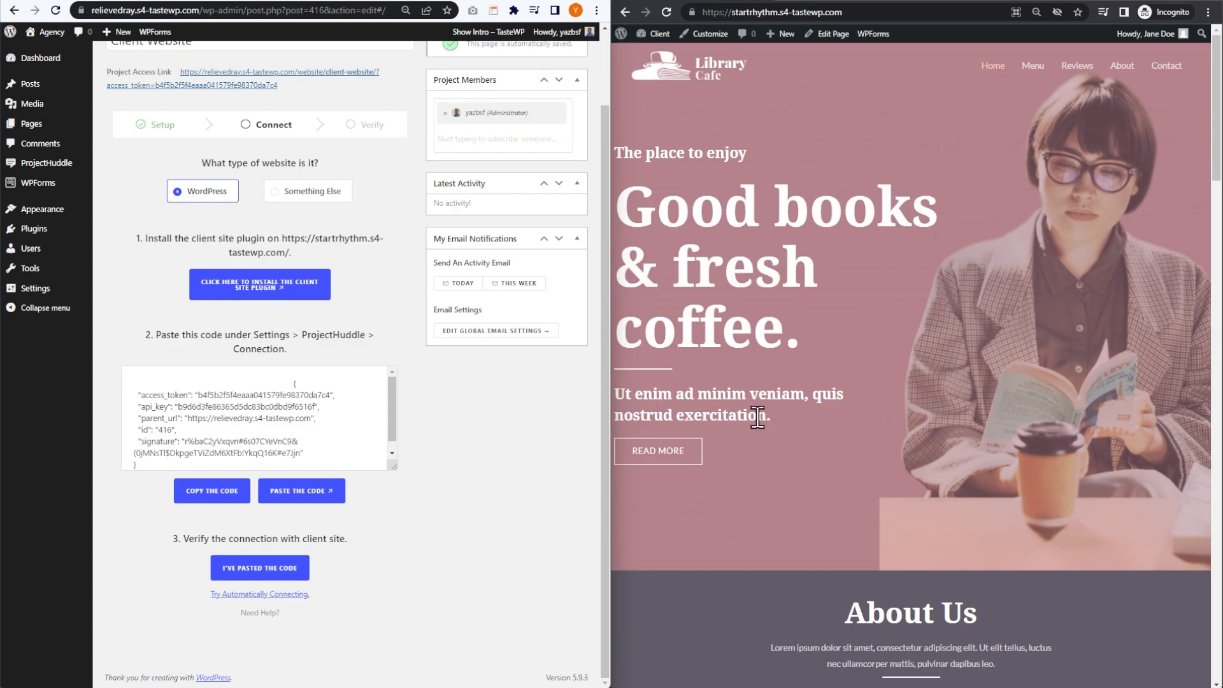
- From the client site's dashboard, search new plugins for "project huddle" and install and activate ProjectHuddle Client Site
click(657, 37)
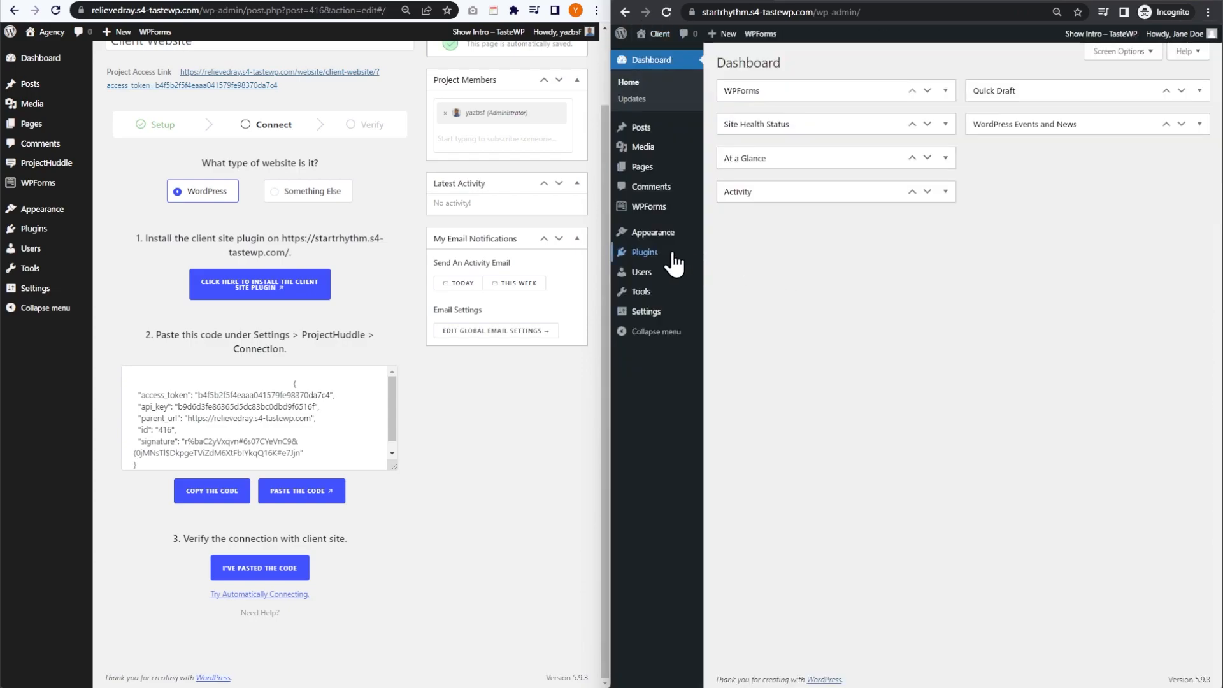
mouse_move(661, 257)
click(726, 270)
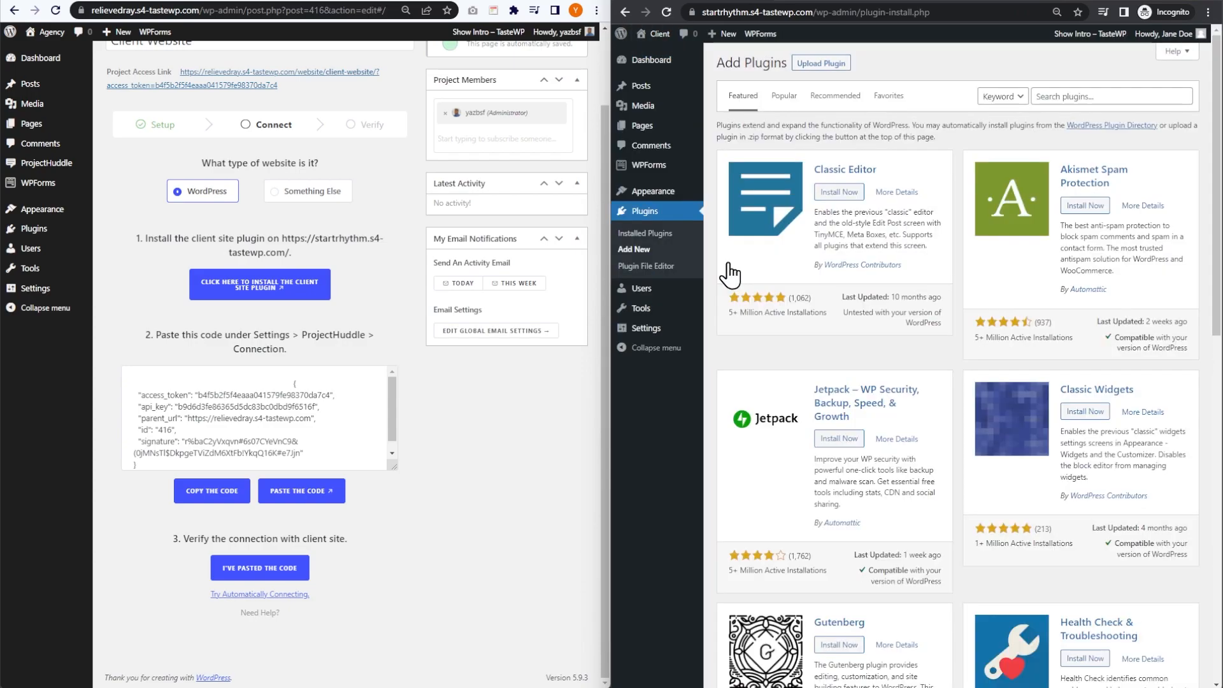
click(1064, 96)
text(project huddle)
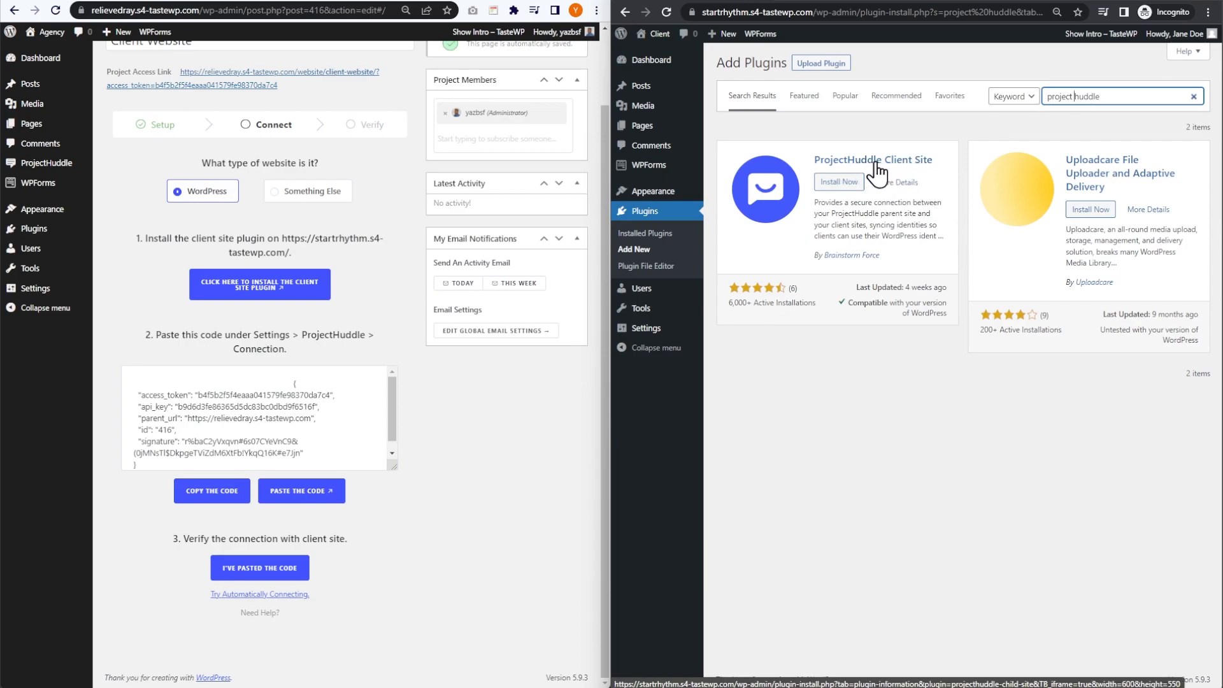
click(830, 185)
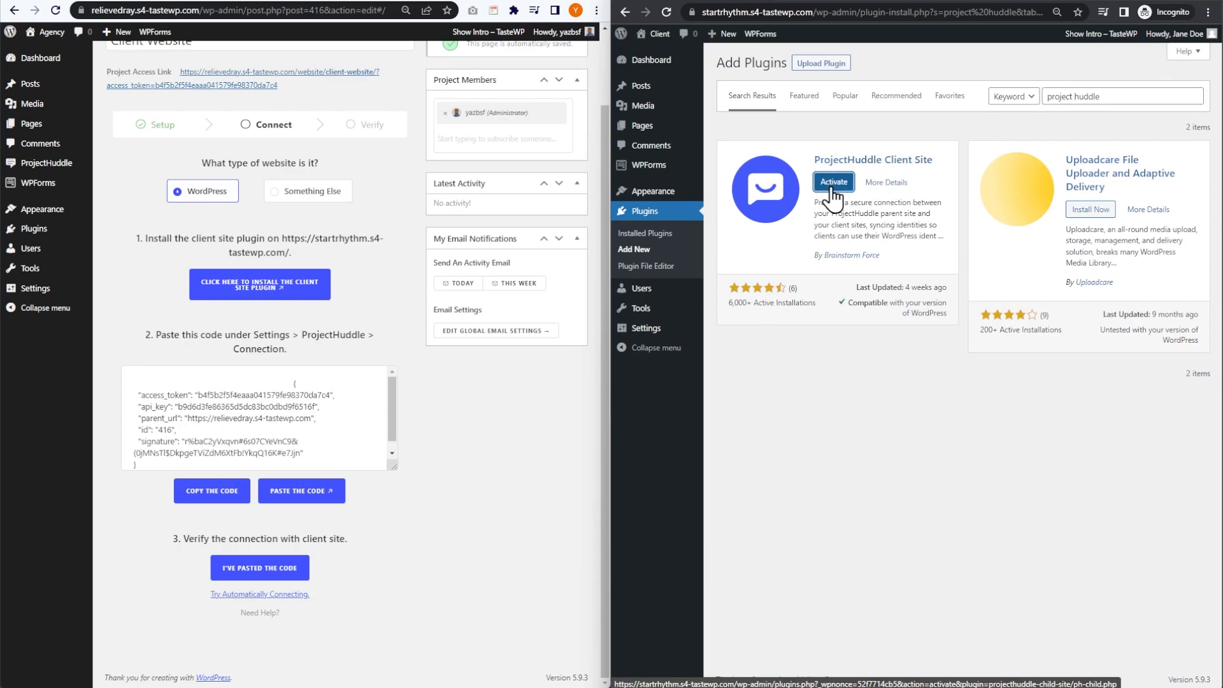
click(834, 183)
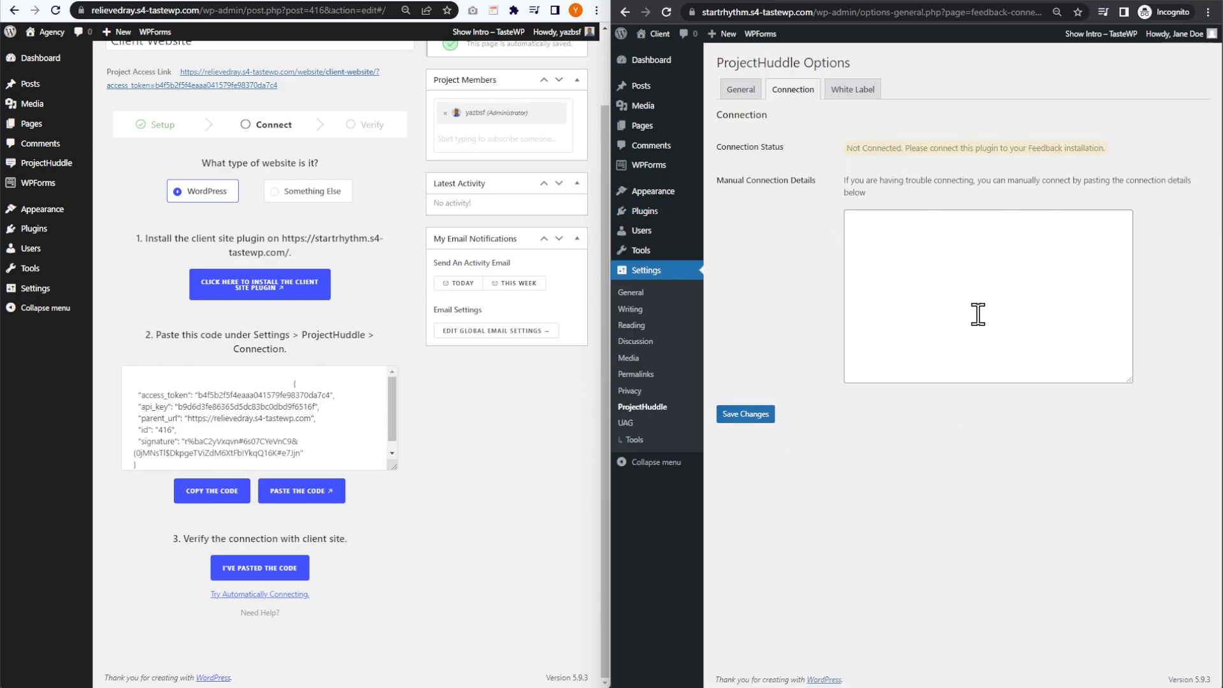
- Copy the connection code with its access token and API key into the client site's Manual Connection Details, save it, and verify the connection
click(227, 497)
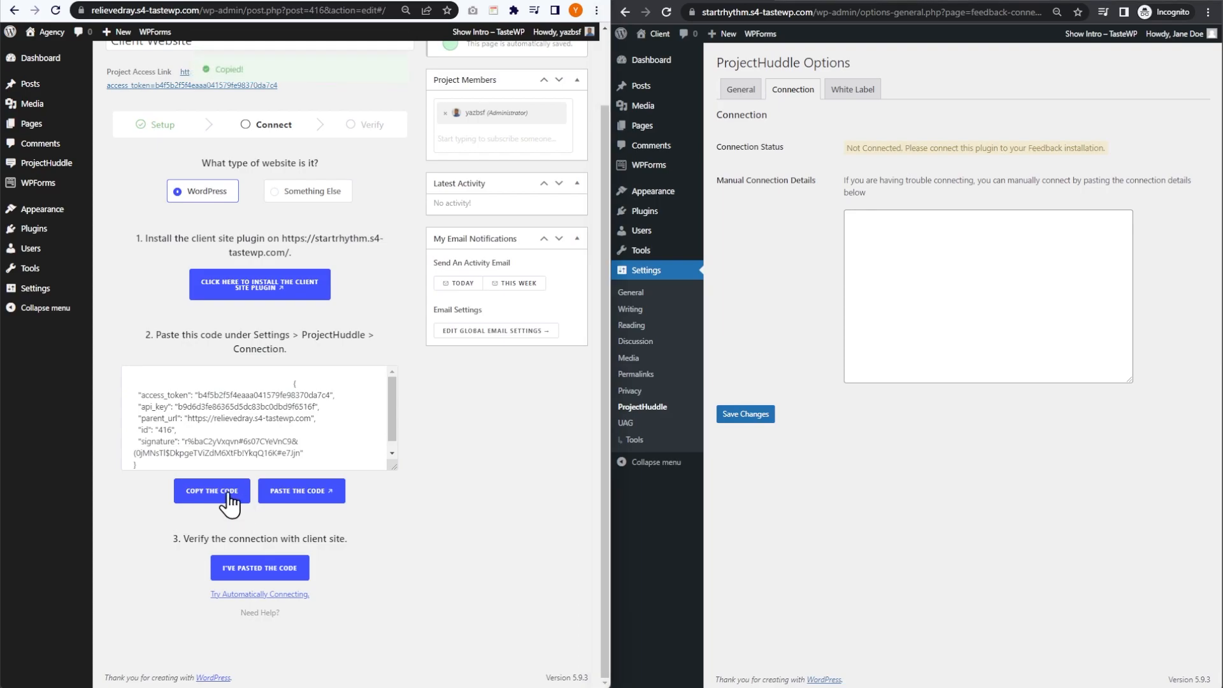
click(964, 249)
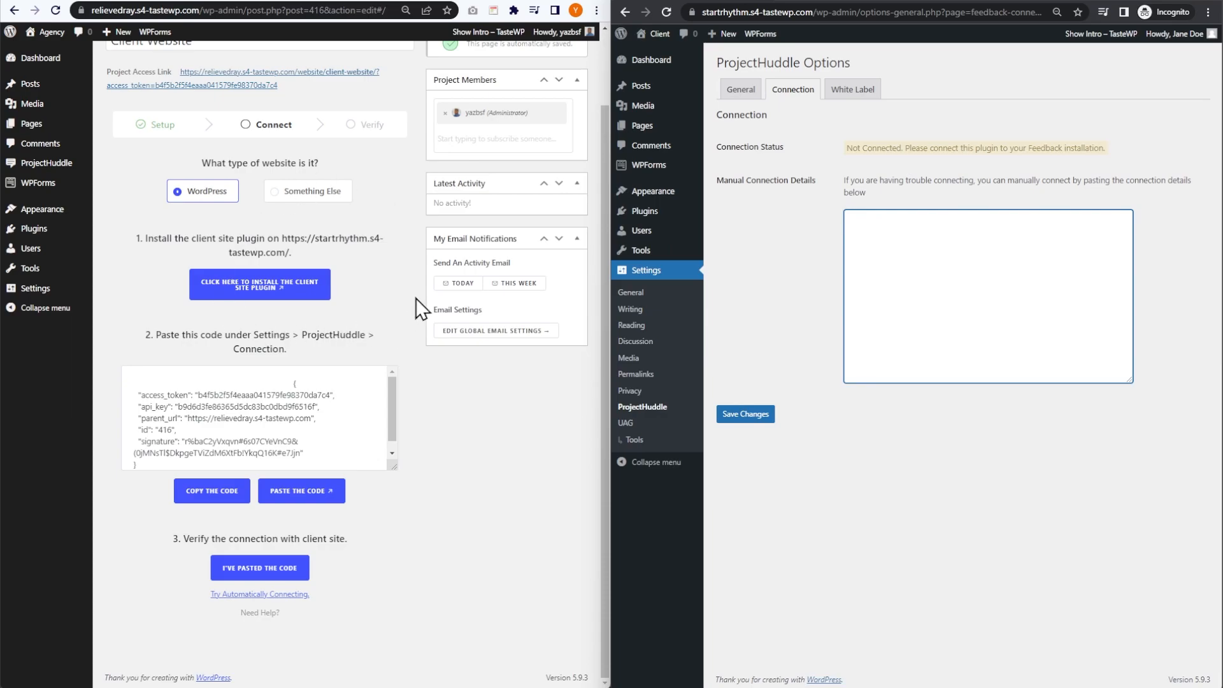
right_click(901, 231)
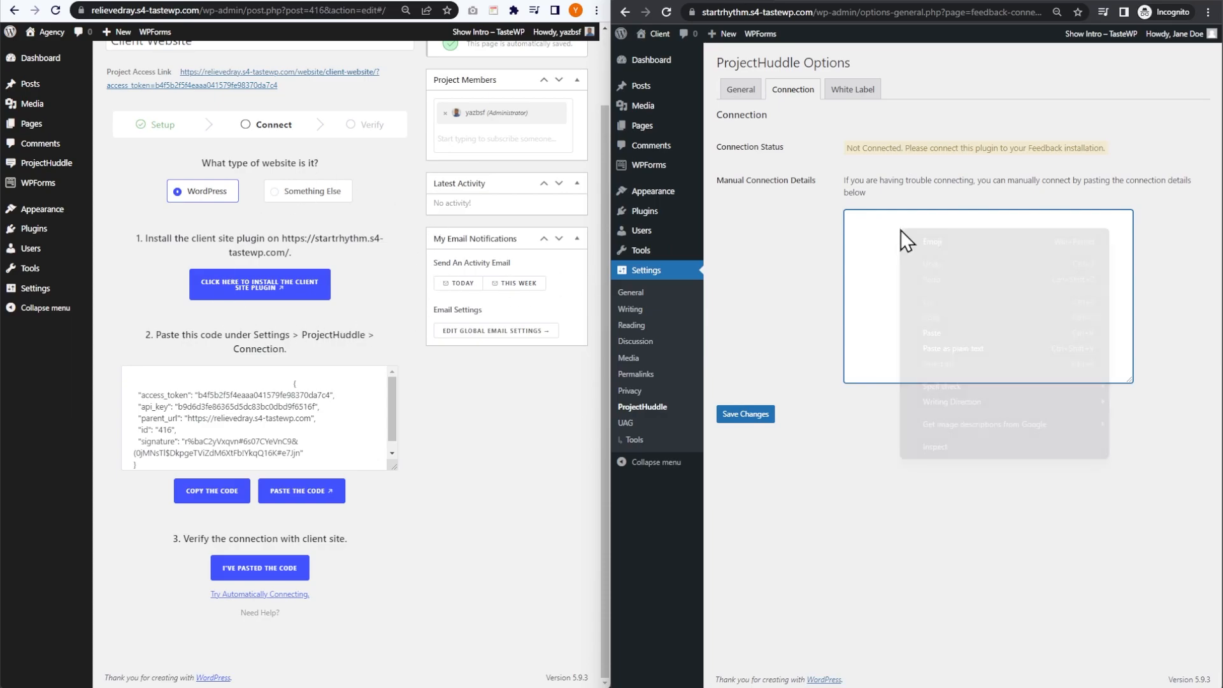
click(931, 307)
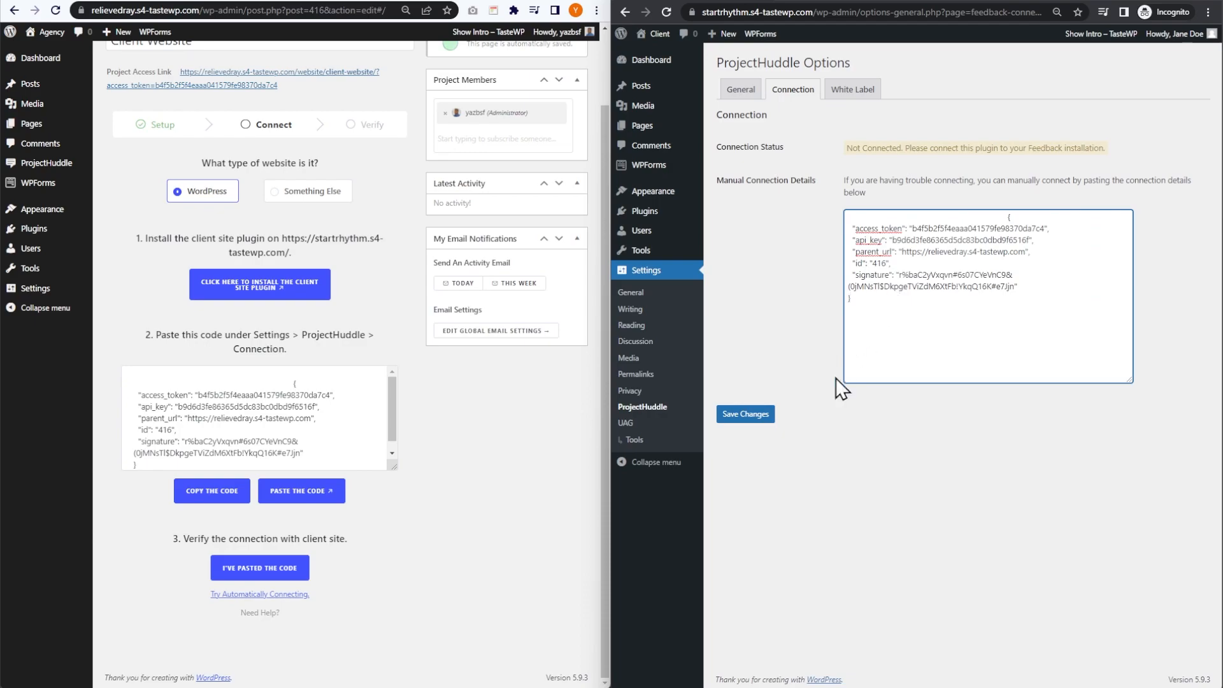
click(749, 417)
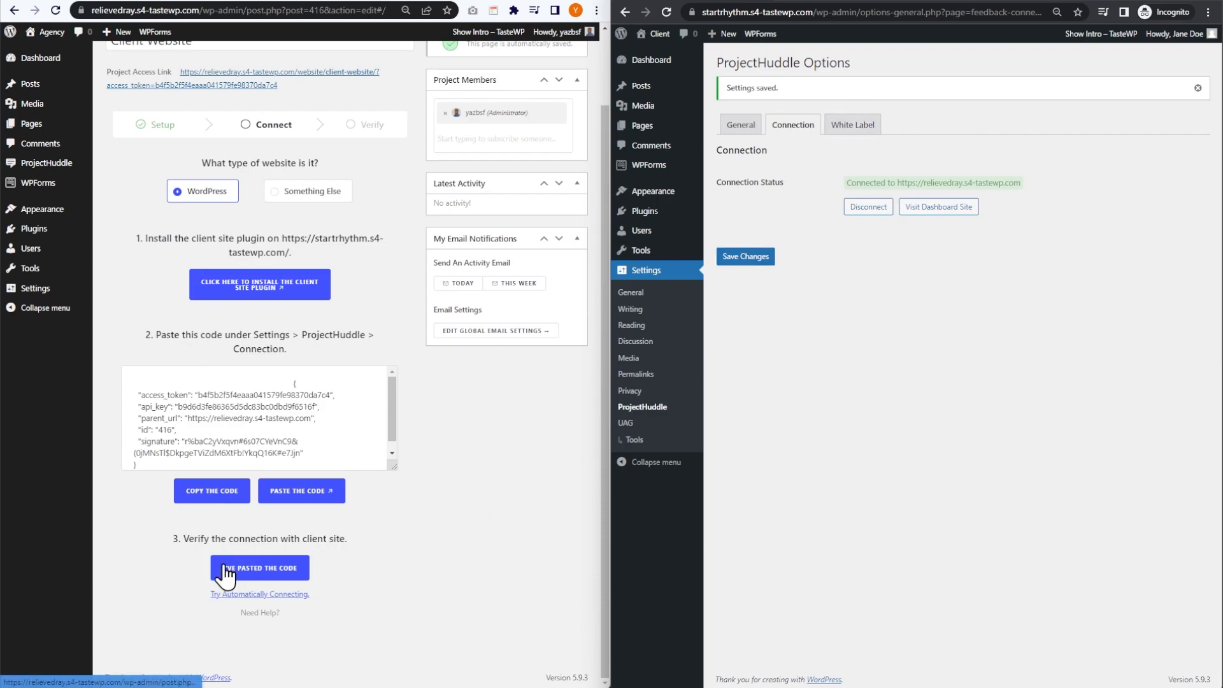
click(307, 572)
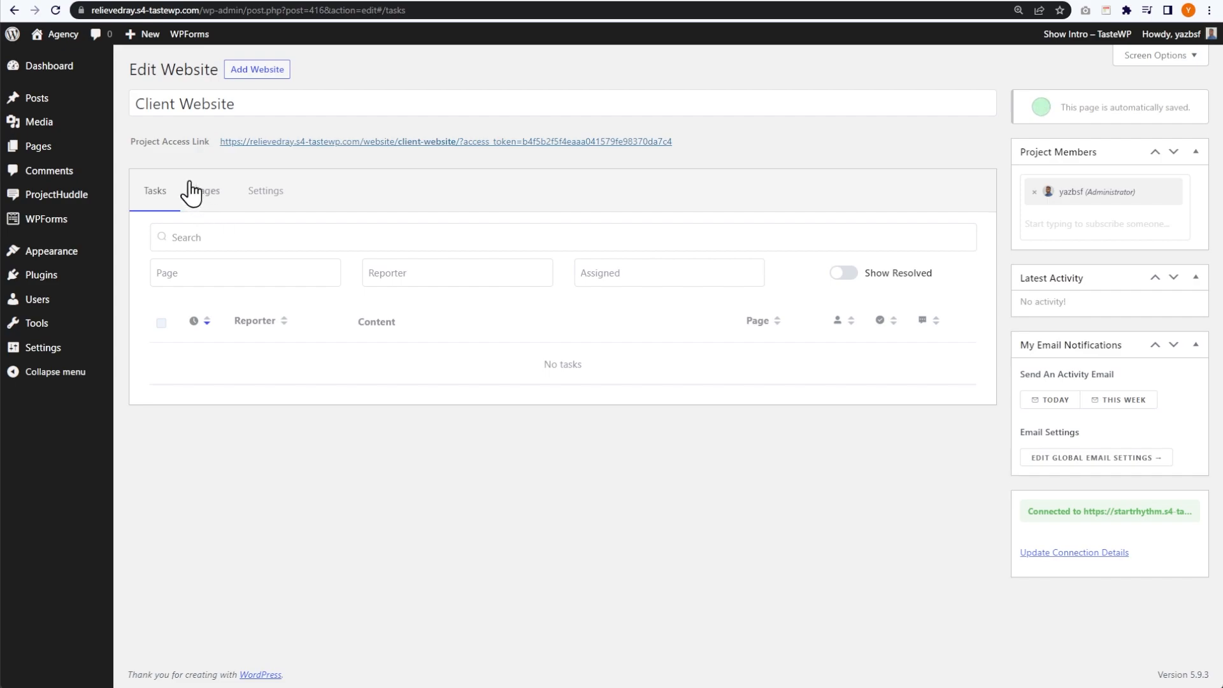
- Open the client site through the Project Access Link and go to its About Us section
mouse_move(172, 165)
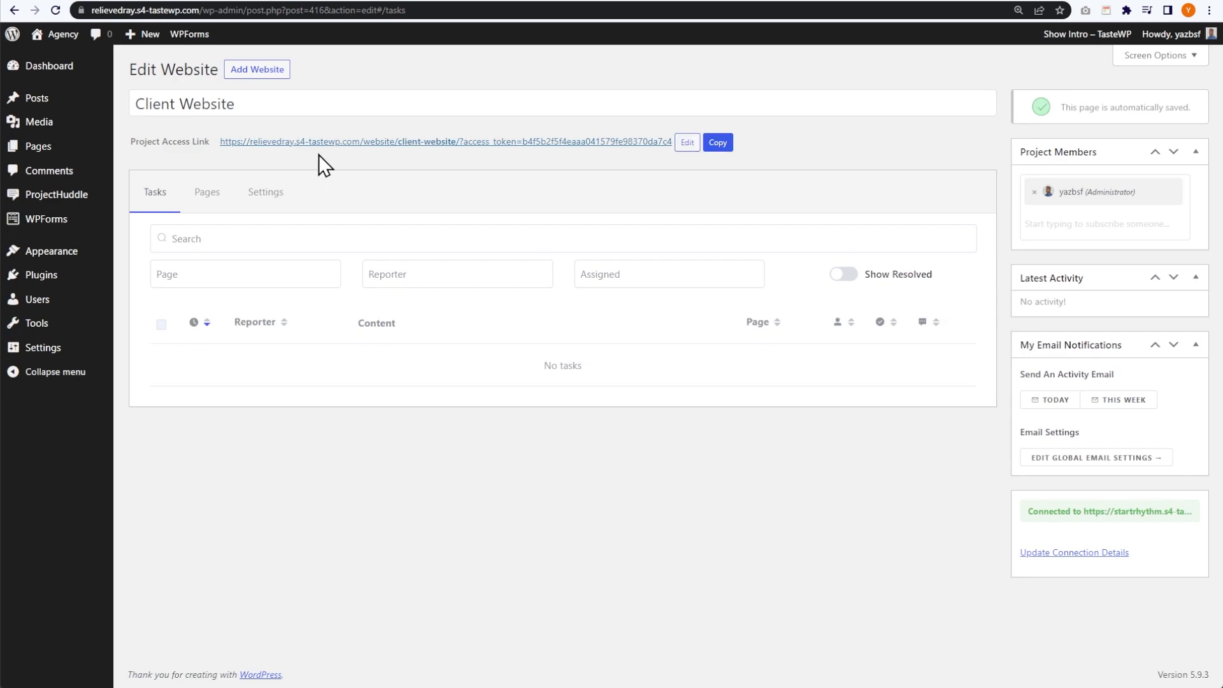
click(453, 142)
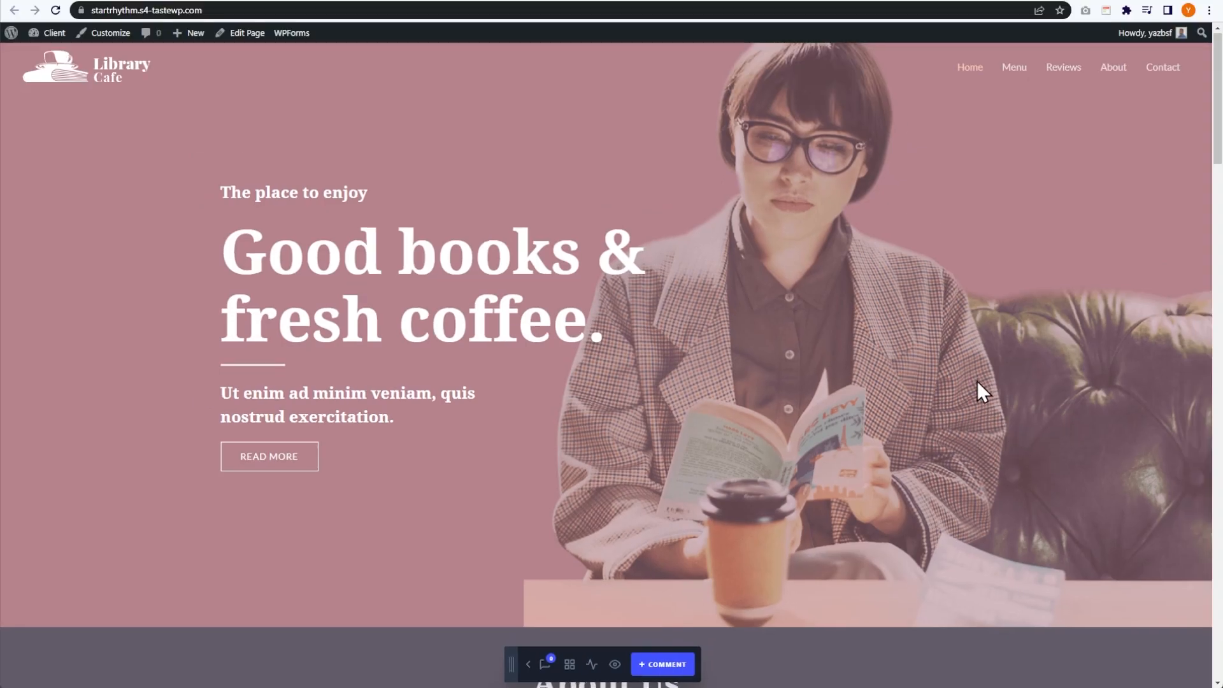
scroll(978, 385, down, 5)
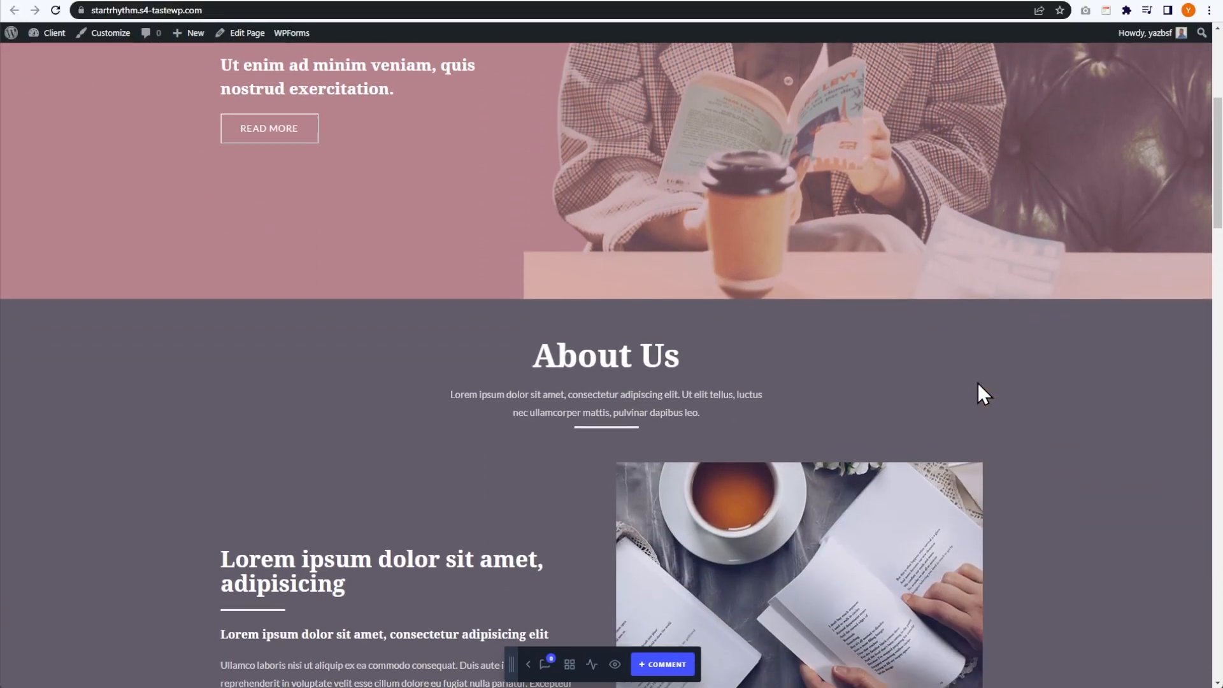
scroll(978, 384, down, 4)
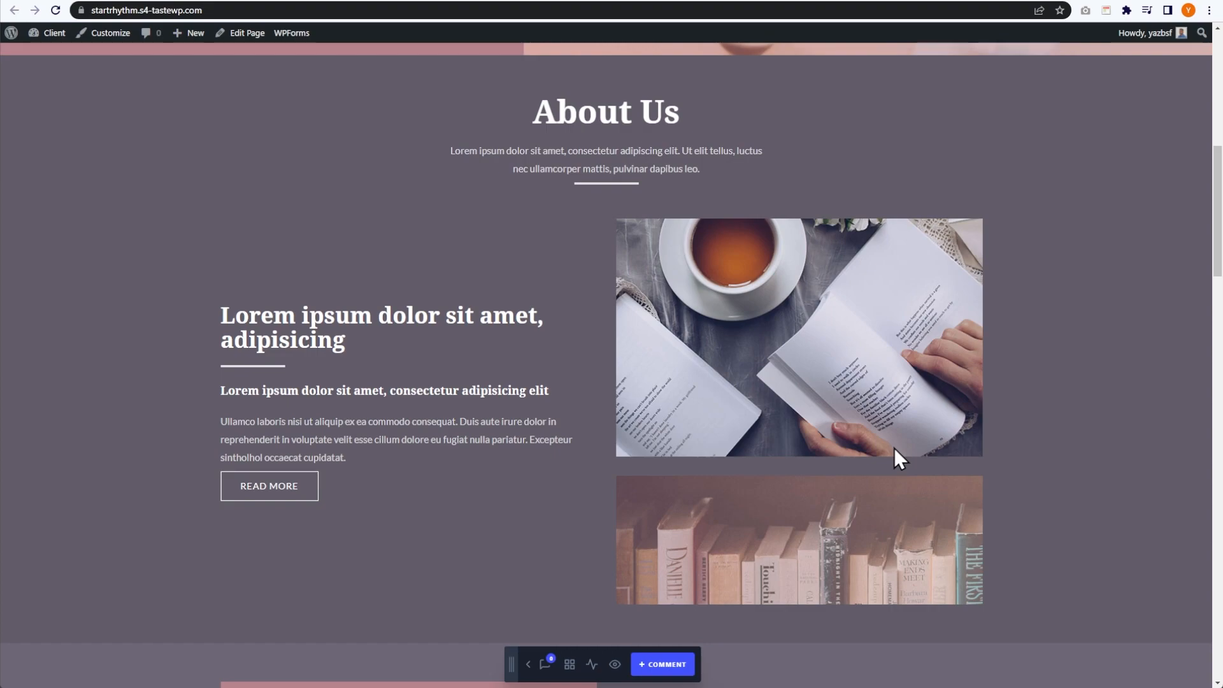
- Pin a comment on the teacup and books image and write "Please replace this image with something else"
click(661, 667)
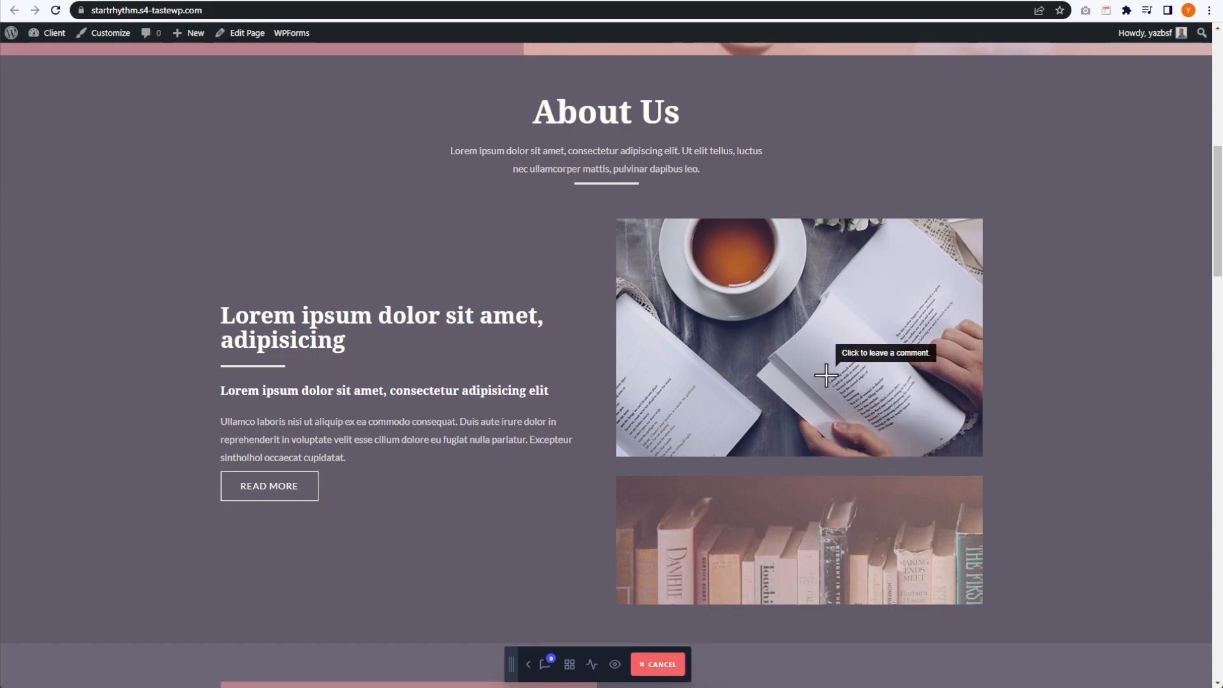
click(753, 349)
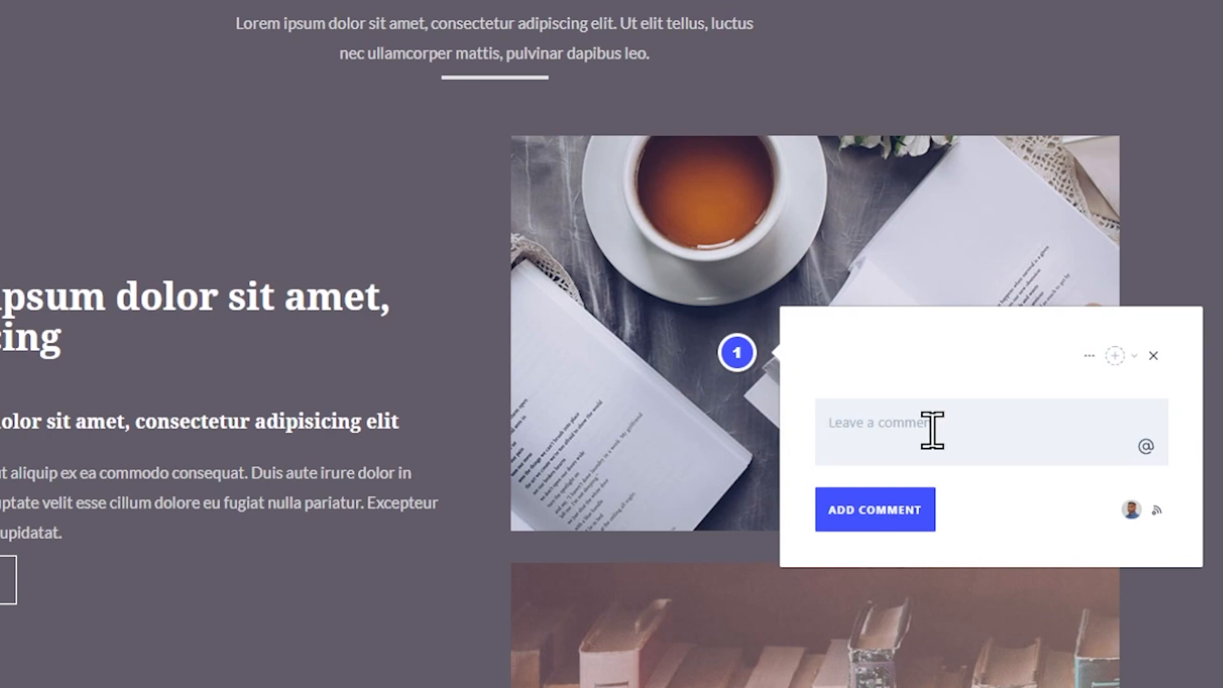
text(Please replace this image with something else)
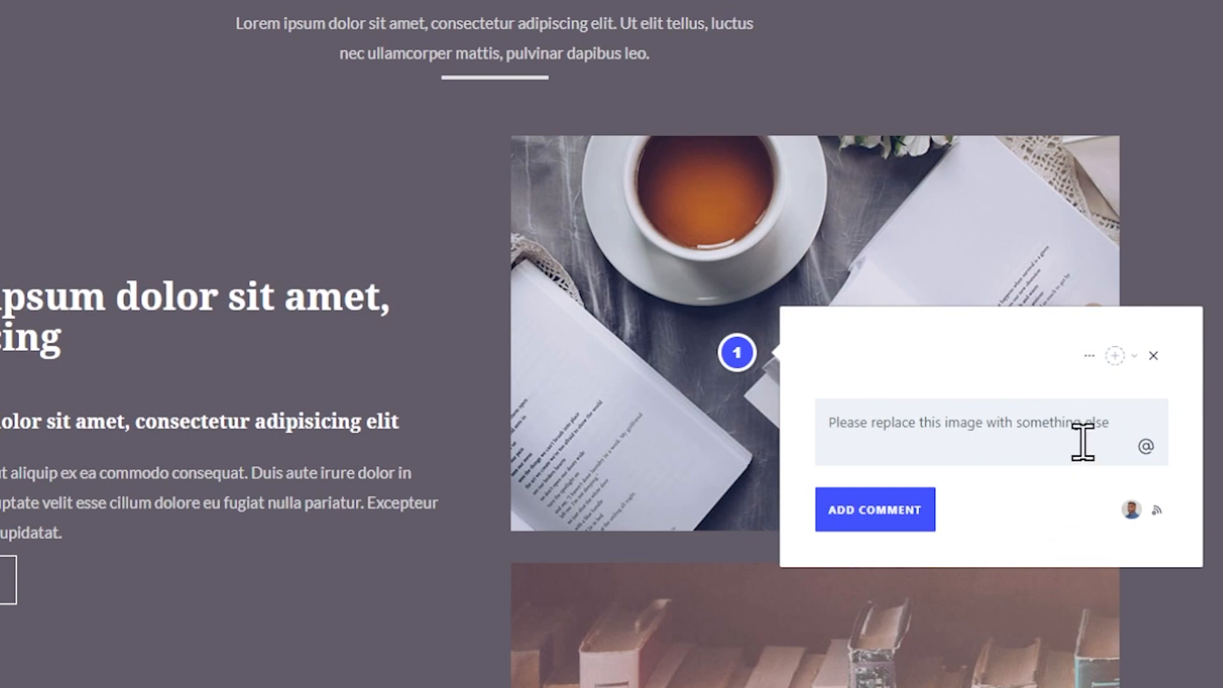
- Review the draft comment's additional options and assign the comment to Me
click(1089, 356)
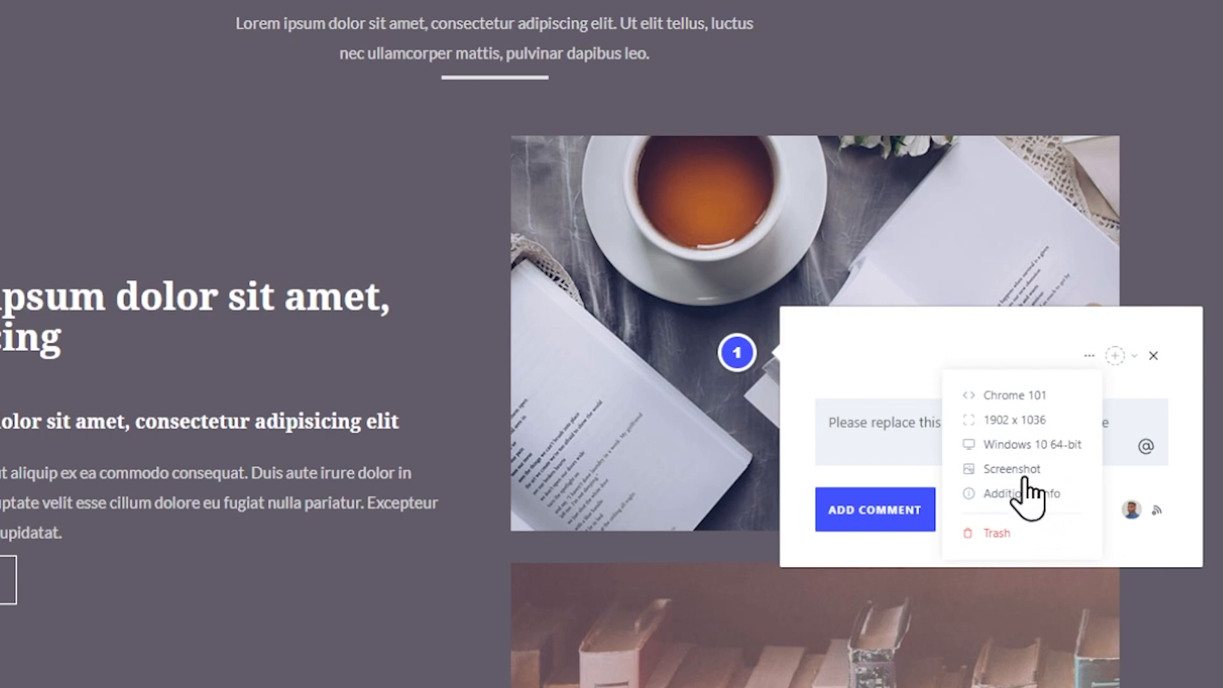
click(1108, 407)
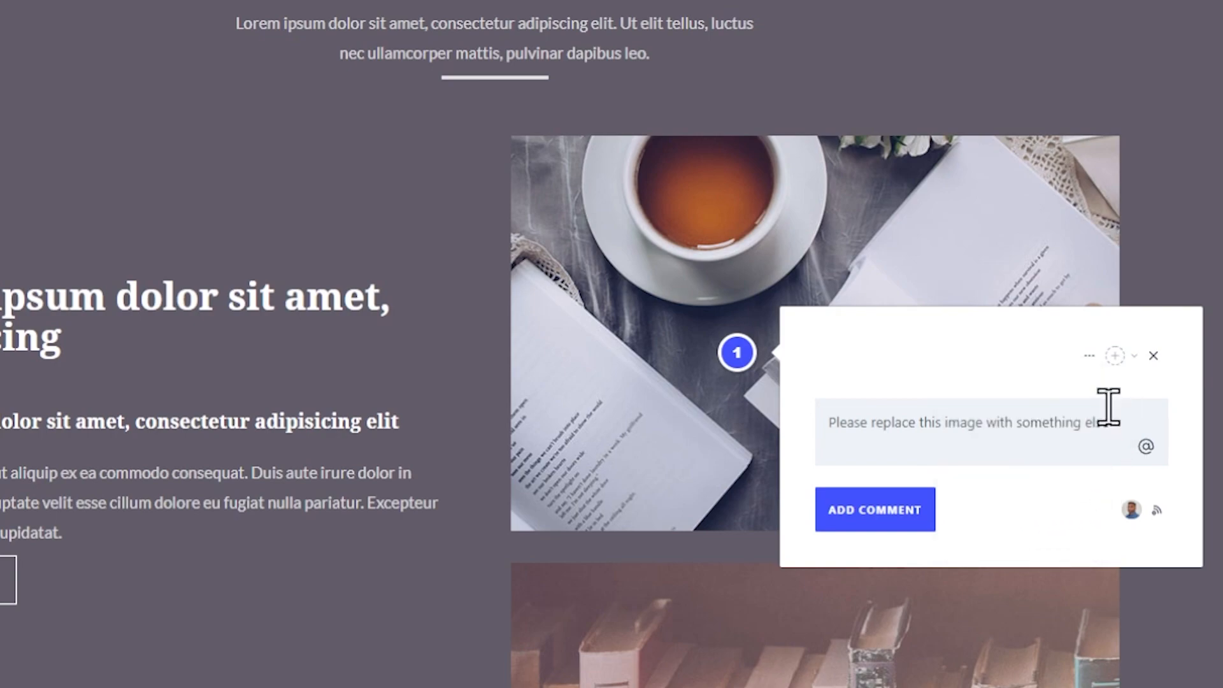
click(1116, 357)
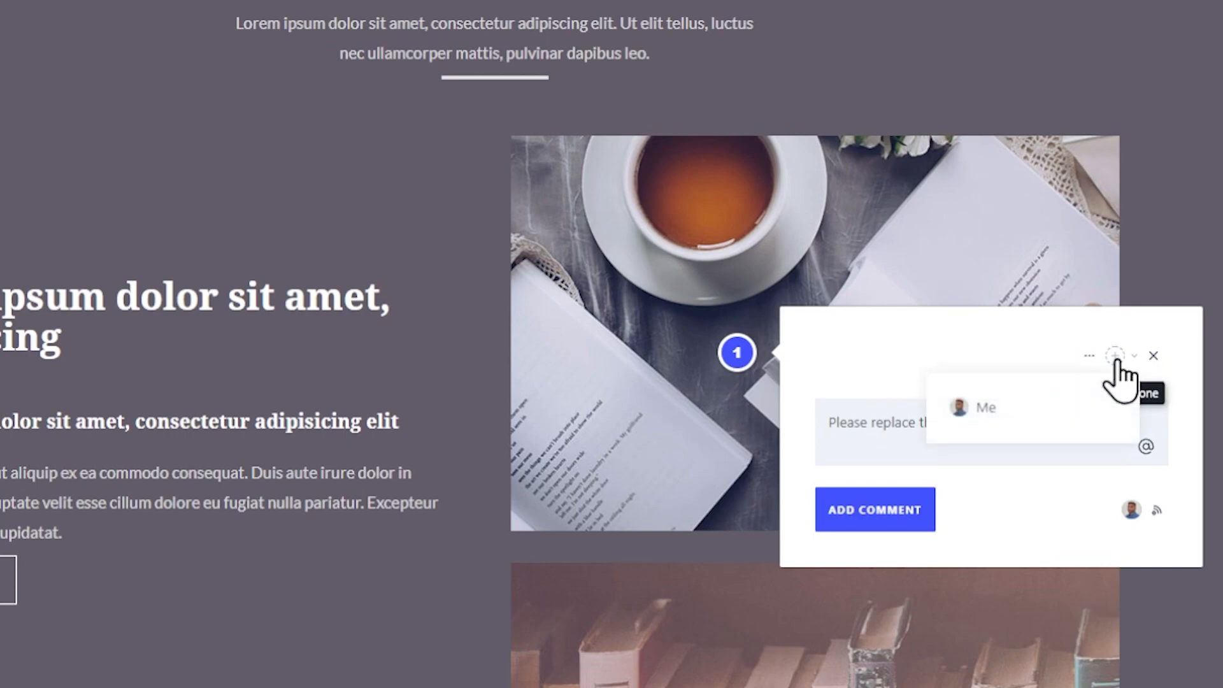
click(1020, 414)
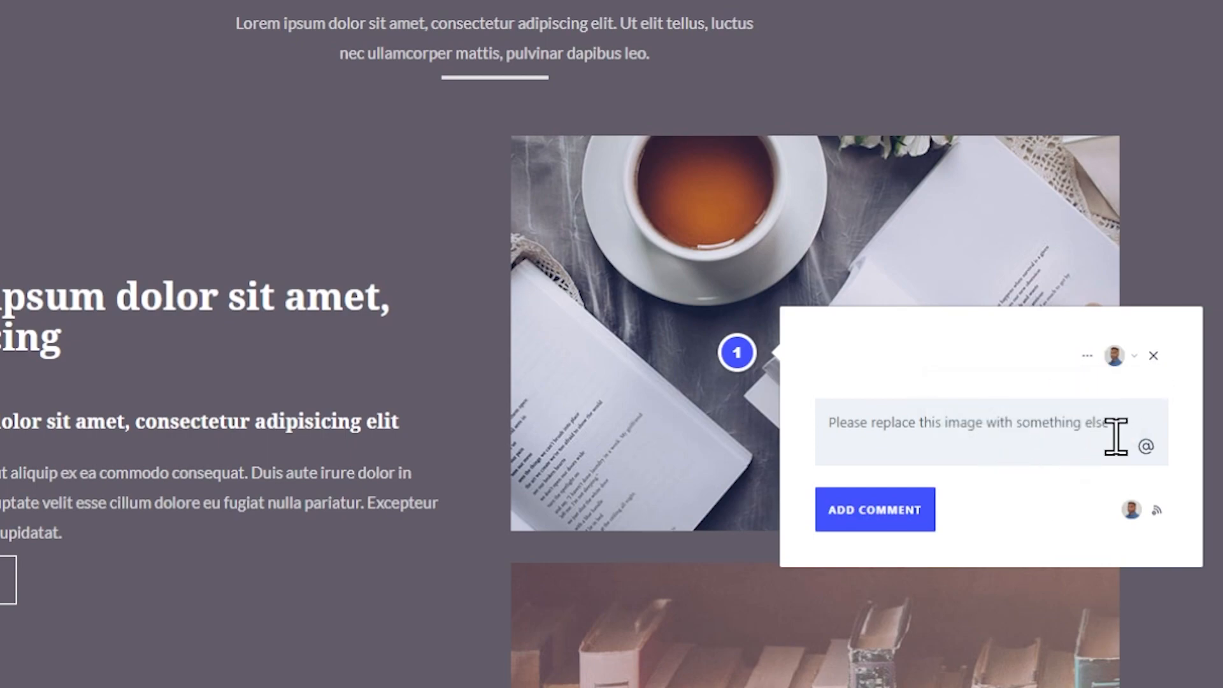
- Start closing the draft comment but keep it, and check which members are set for notification
click(1154, 357)
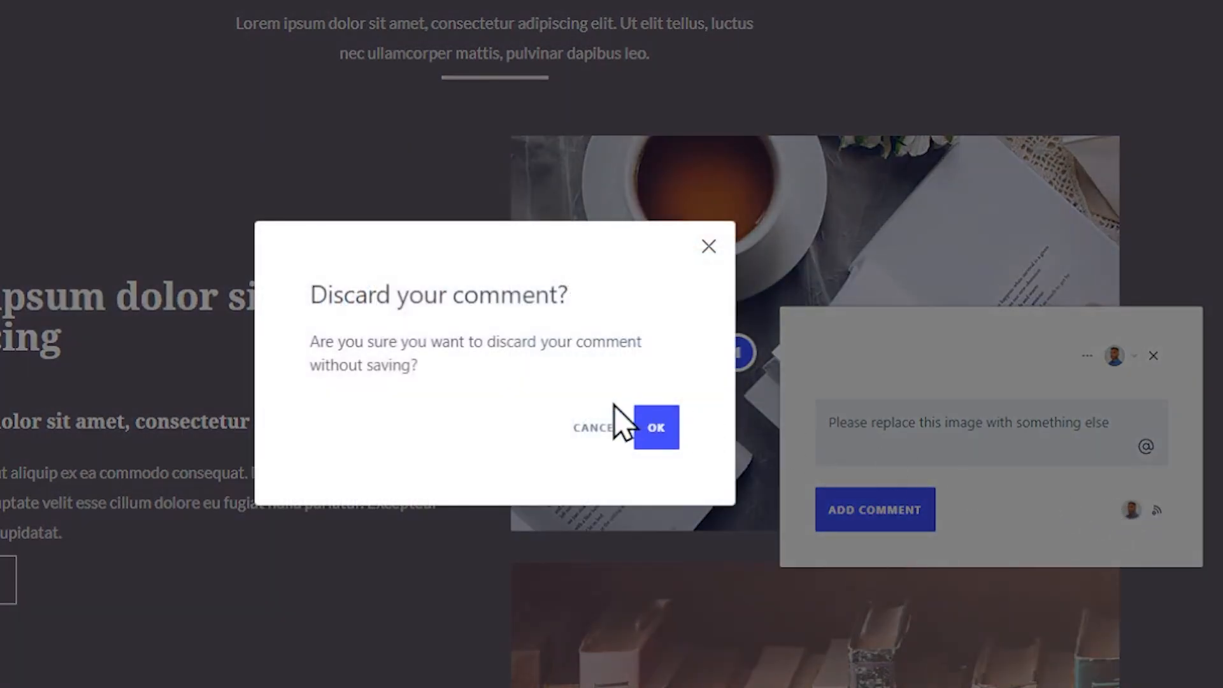
click(708, 246)
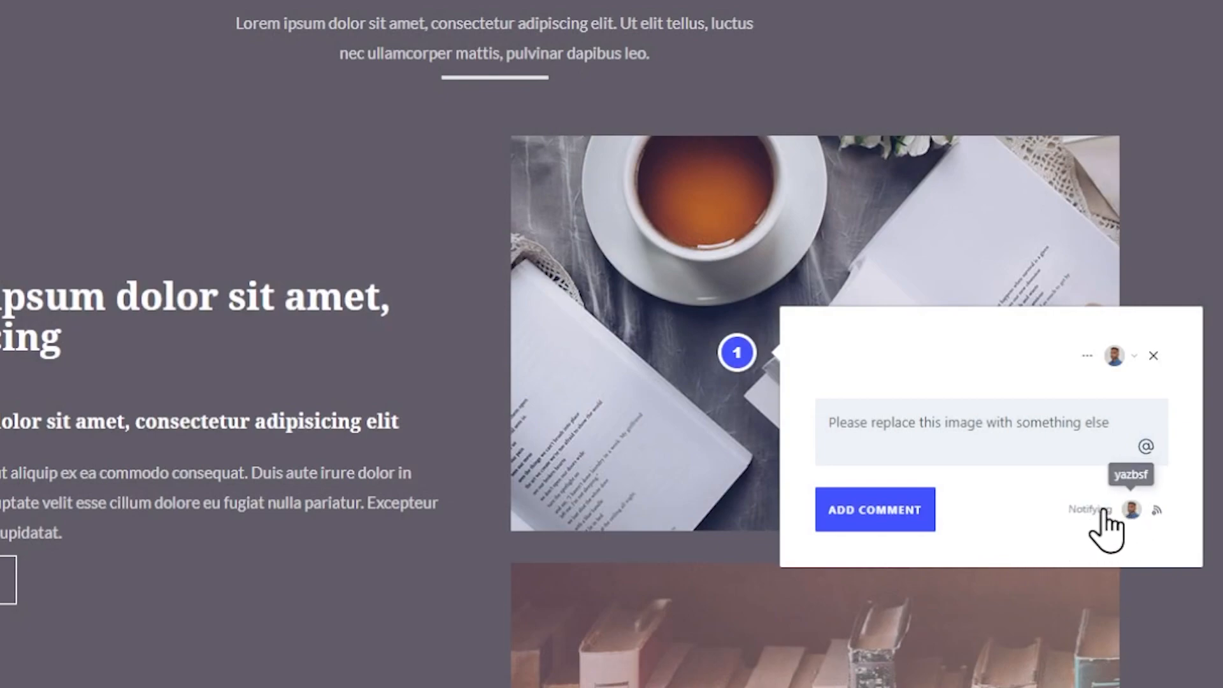
click(1132, 511)
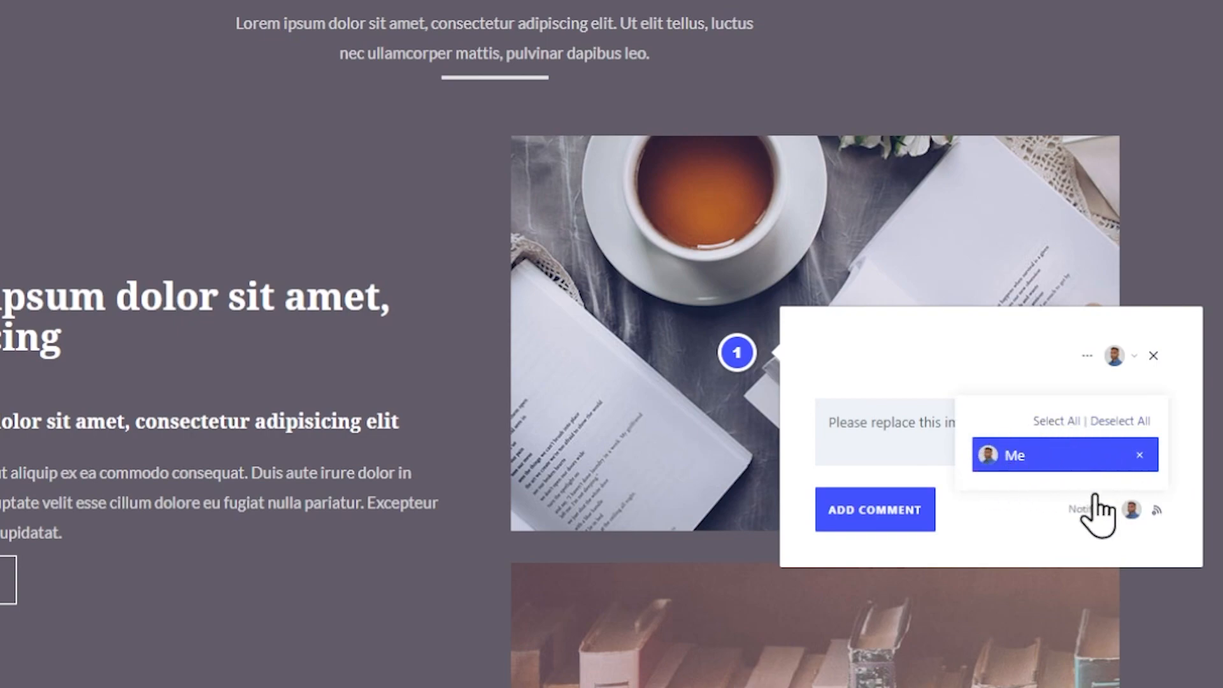
click(1031, 527)
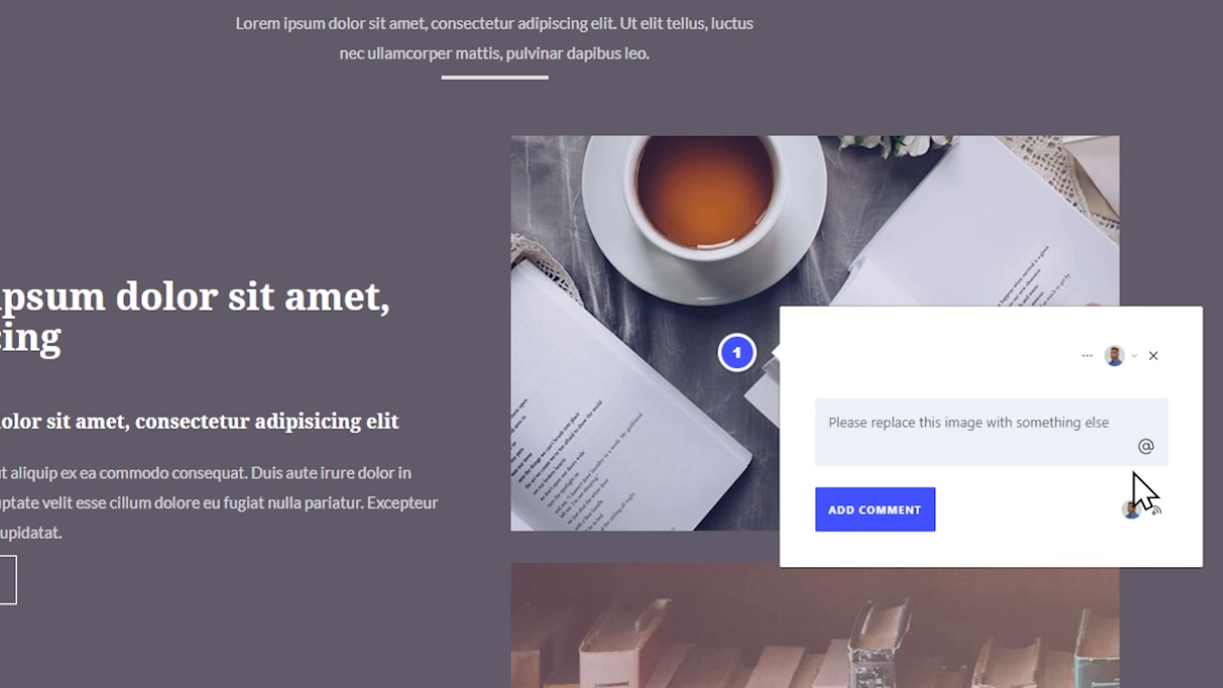
- Mention Me on a new line of the teacup image comment, add the comment and close its thread
key(Return)
key(Return)
text(@)
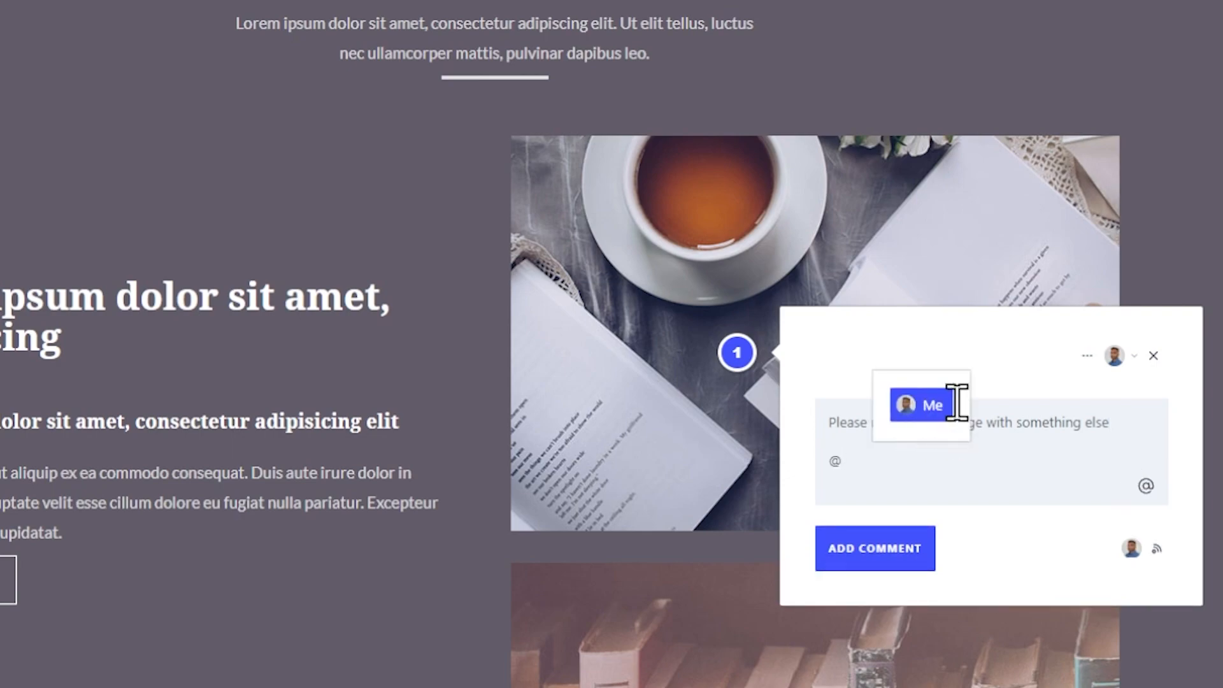
click(924, 407)
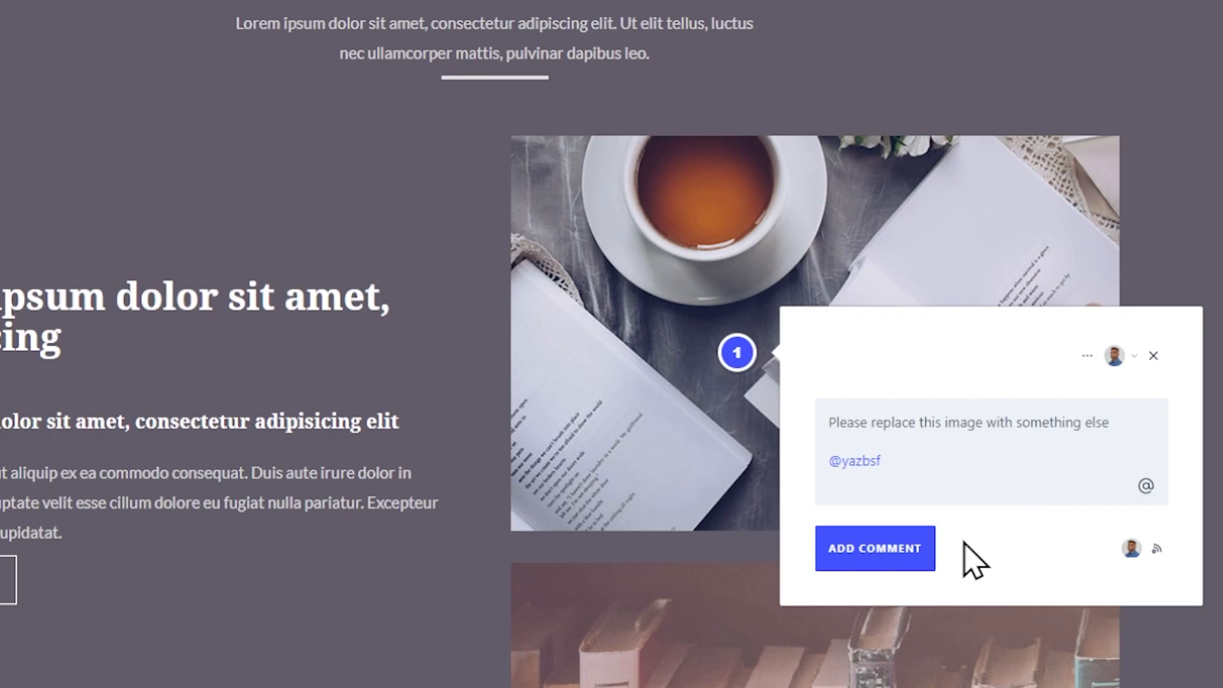
click(894, 552)
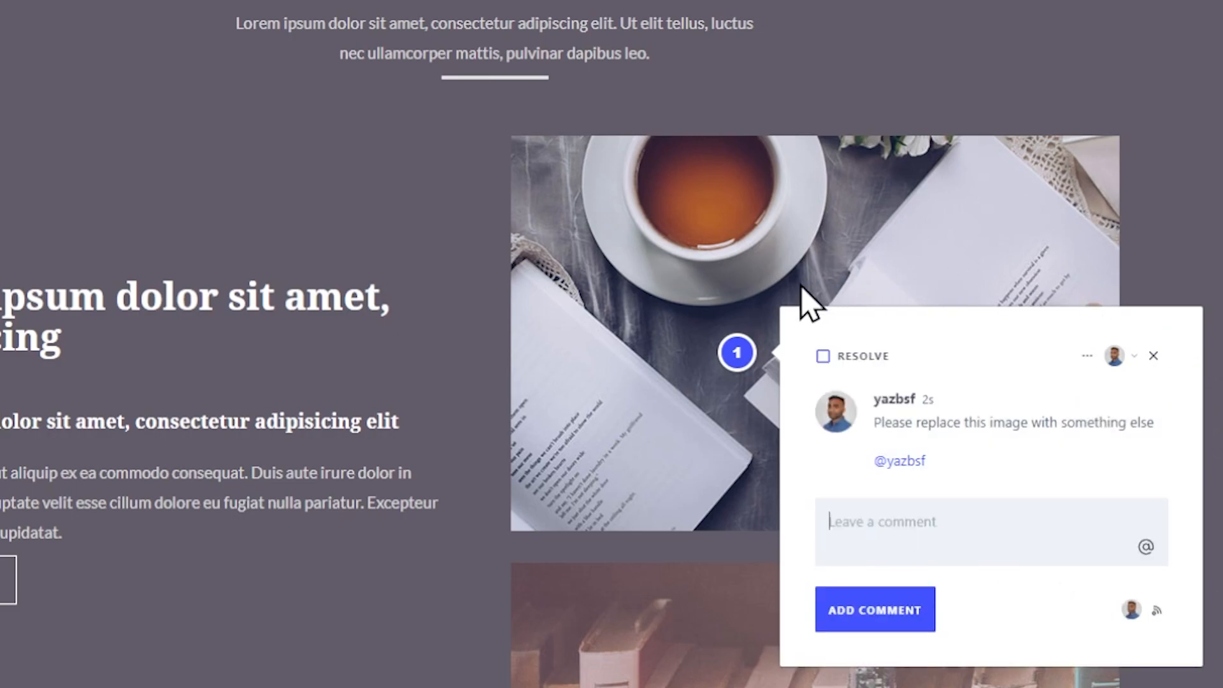
click(739, 351)
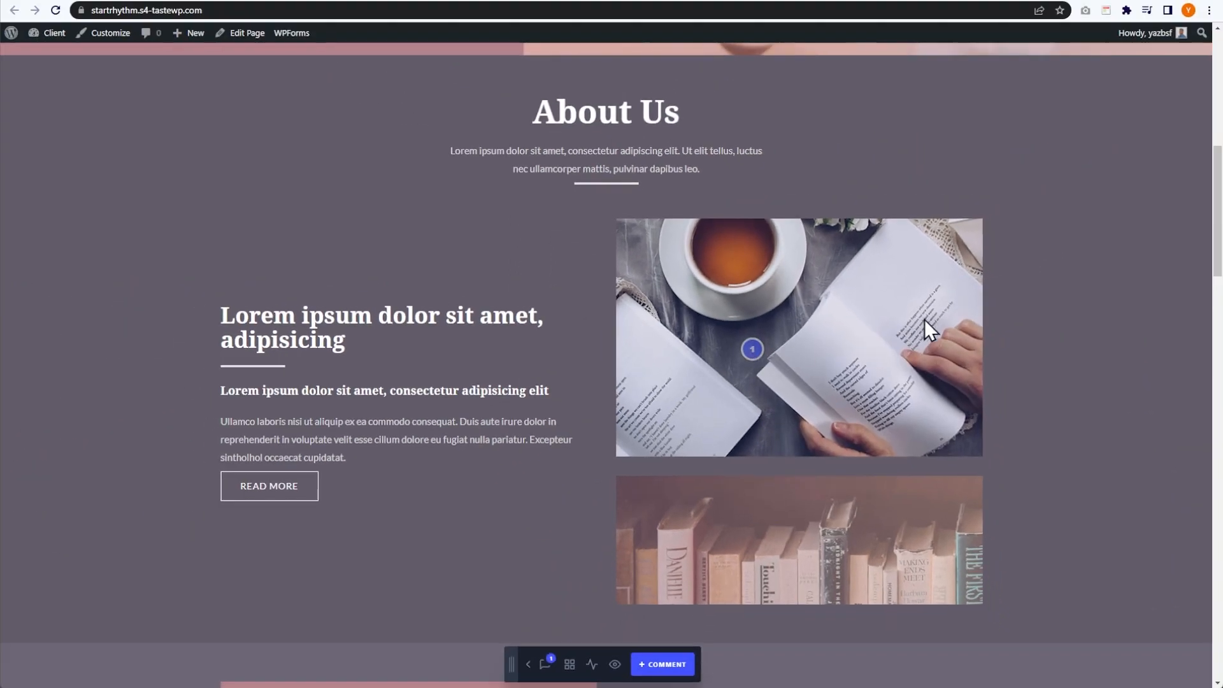
- Reopen the teacup image comment and move its pin to the image's upper-right corner
scroll(903, 315, down, 5)
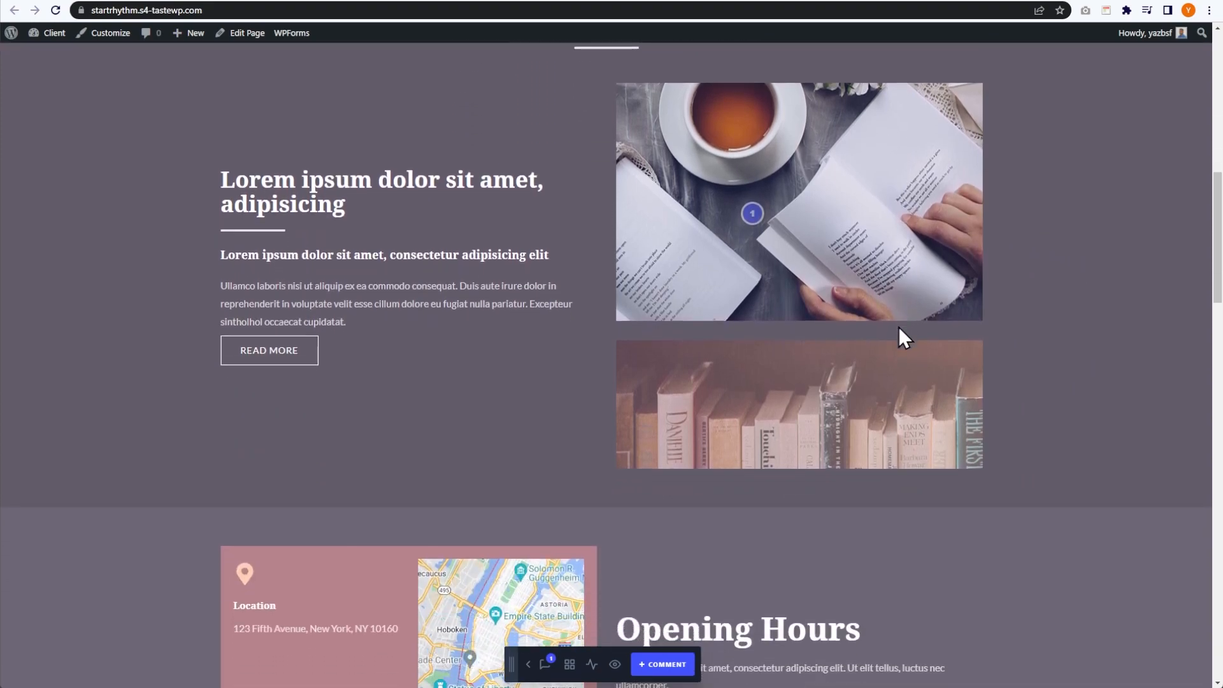
scroll(893, 339, up, 5)
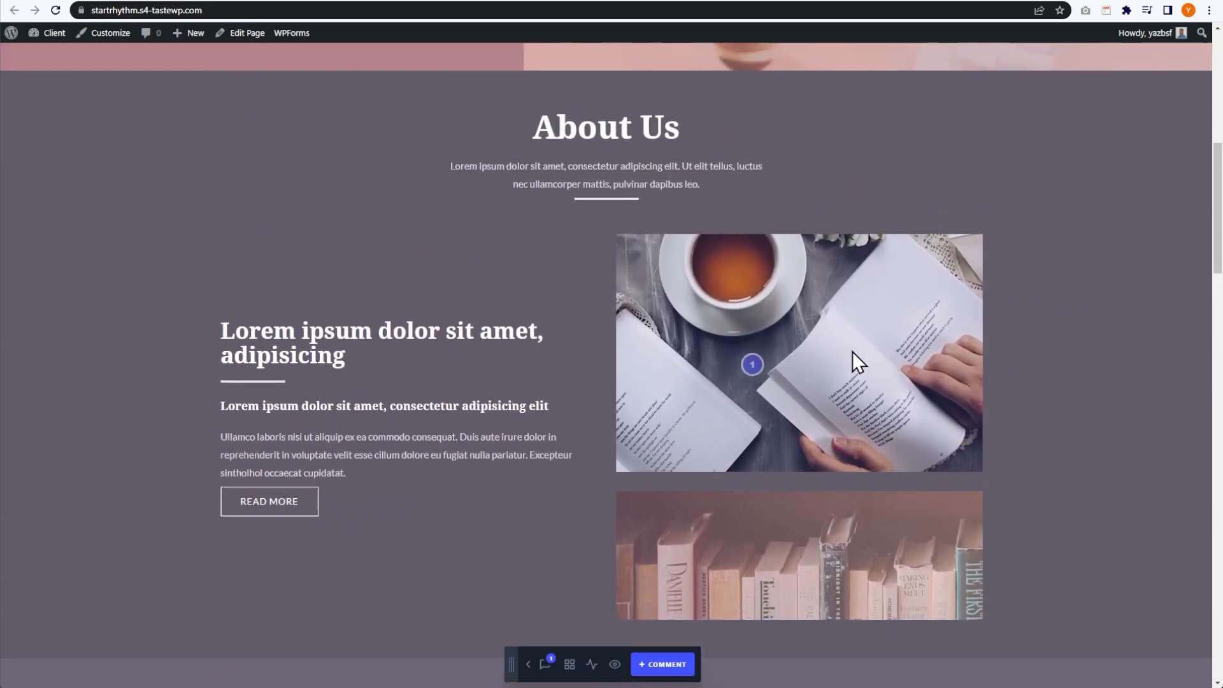
click(749, 368)
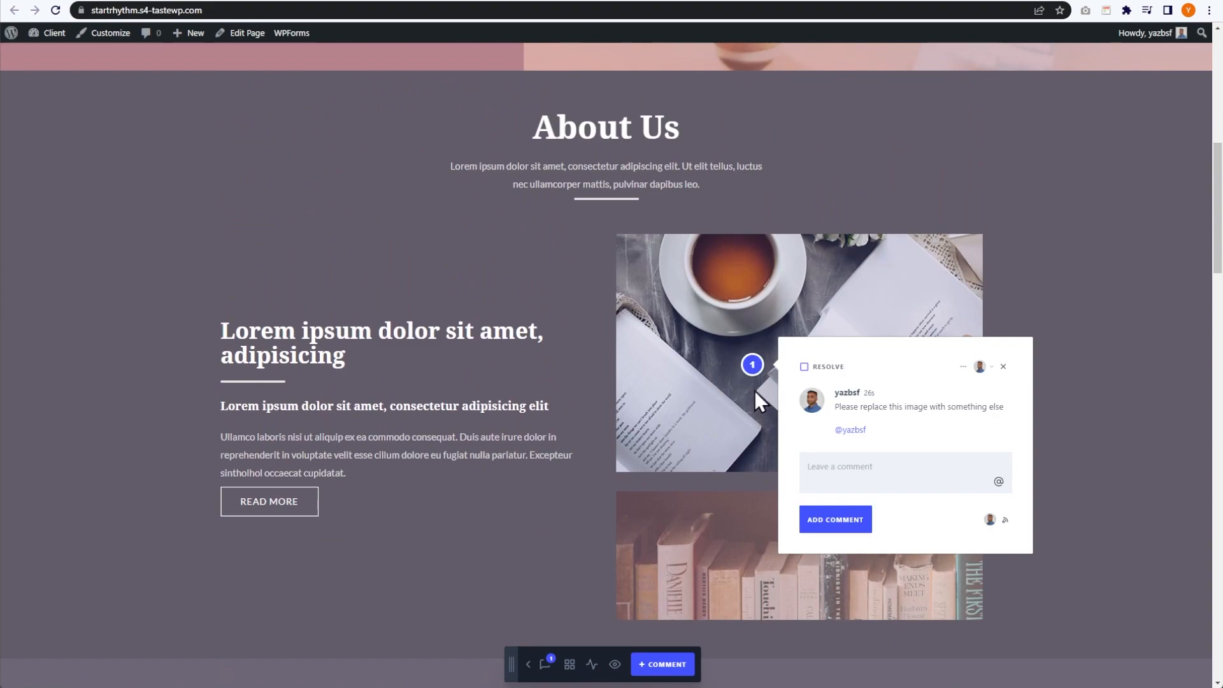
drag(751, 364, 939, 252)
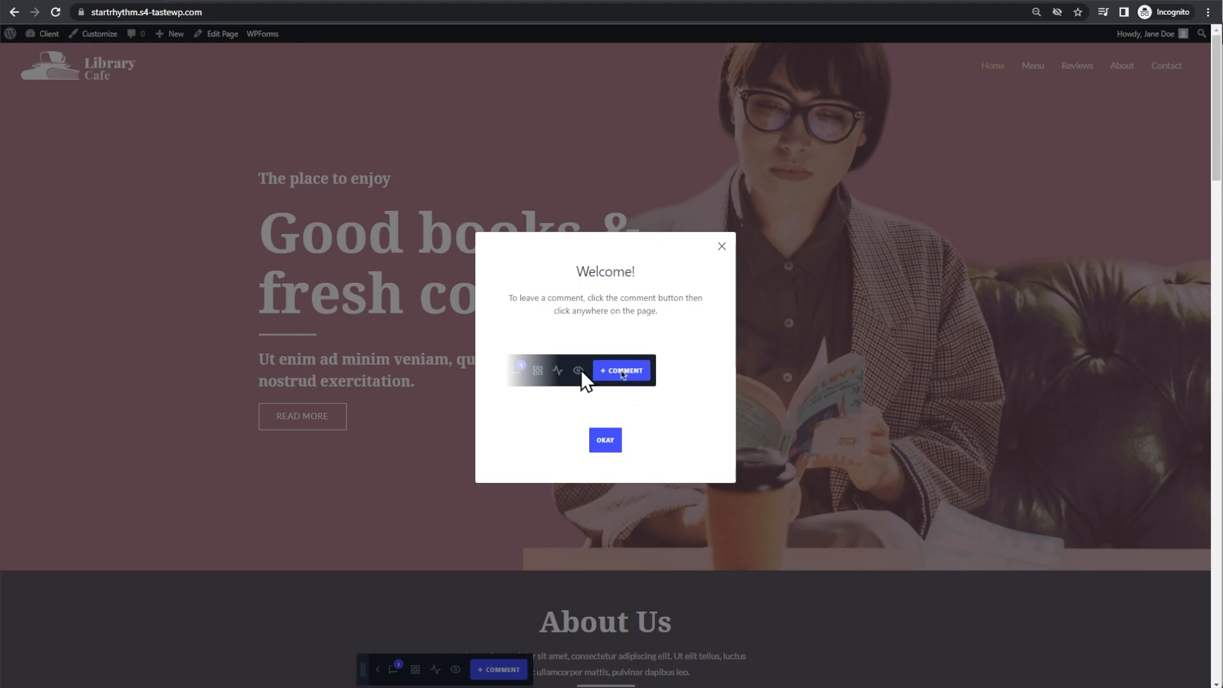
- In the client's incognito session, dismiss the welcome message and comment "Please change the font style" on the "Good books & fresh coffee." headline, mentioning the administrator
click(605, 440)
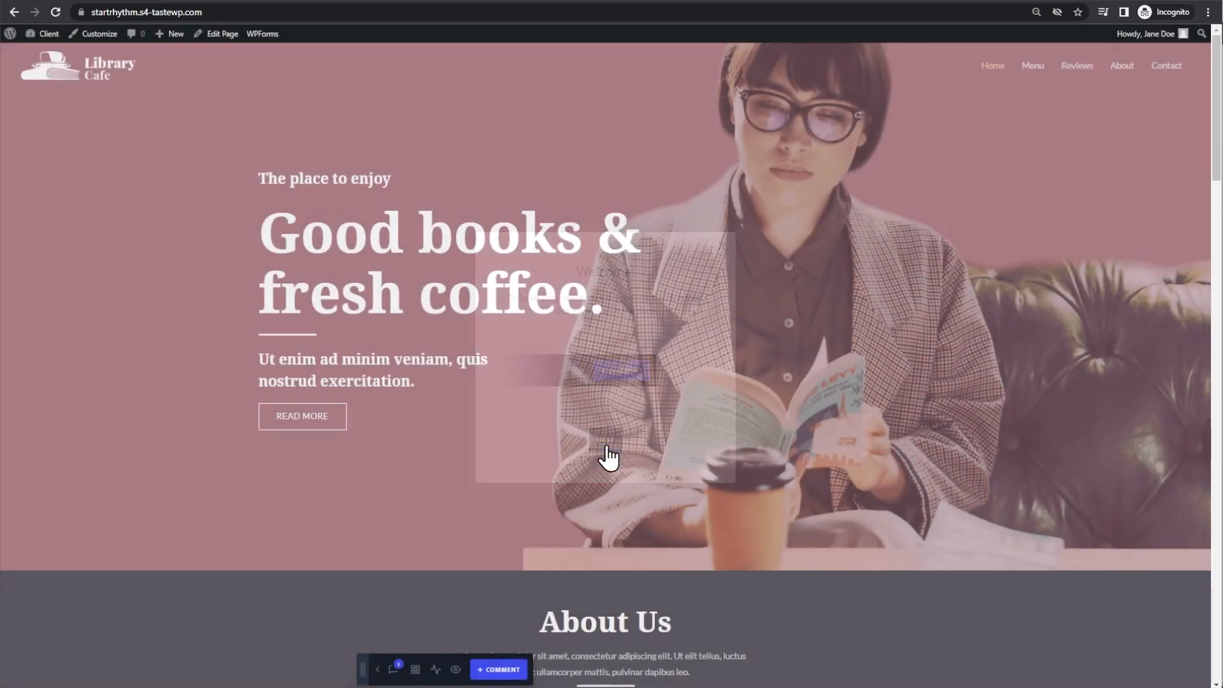
drag(363, 666, 287, 648)
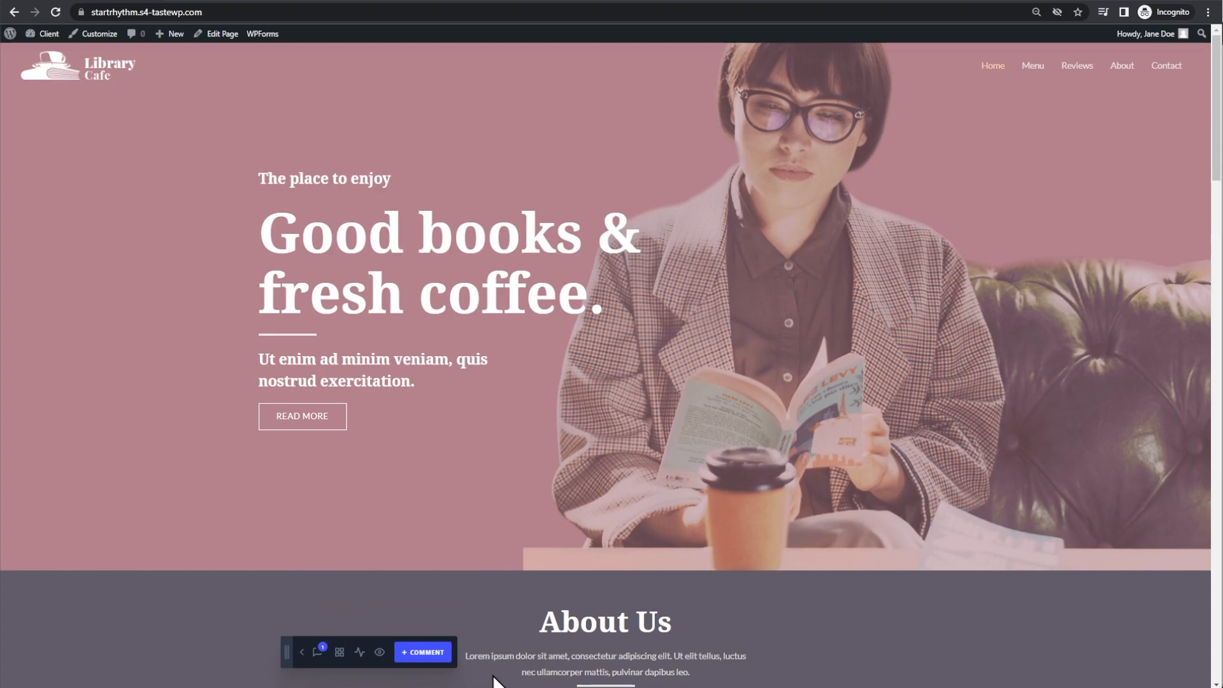
click(421, 652)
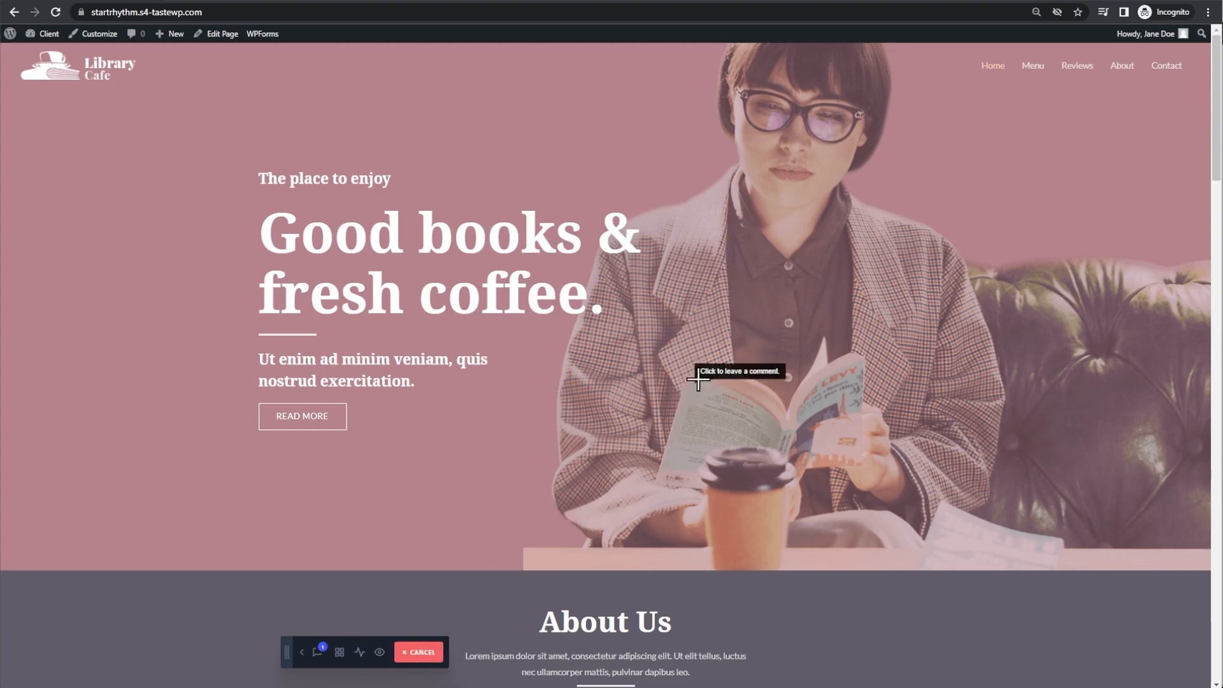
click(348, 227)
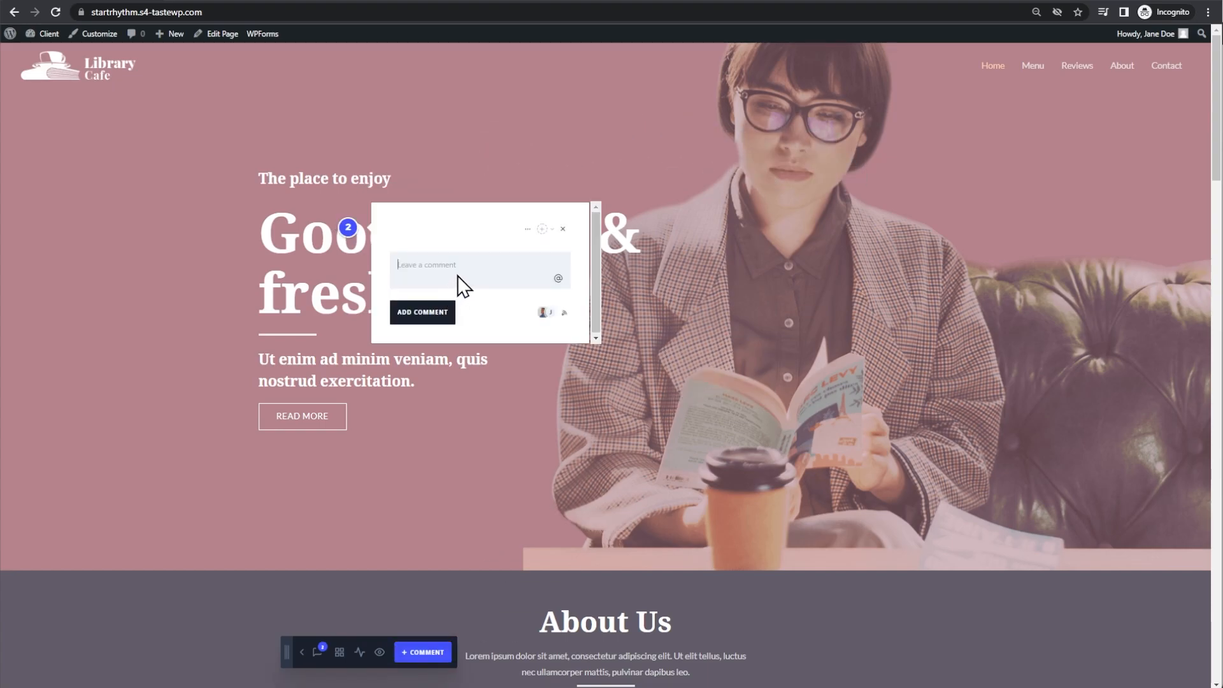
text(Please change the font style)
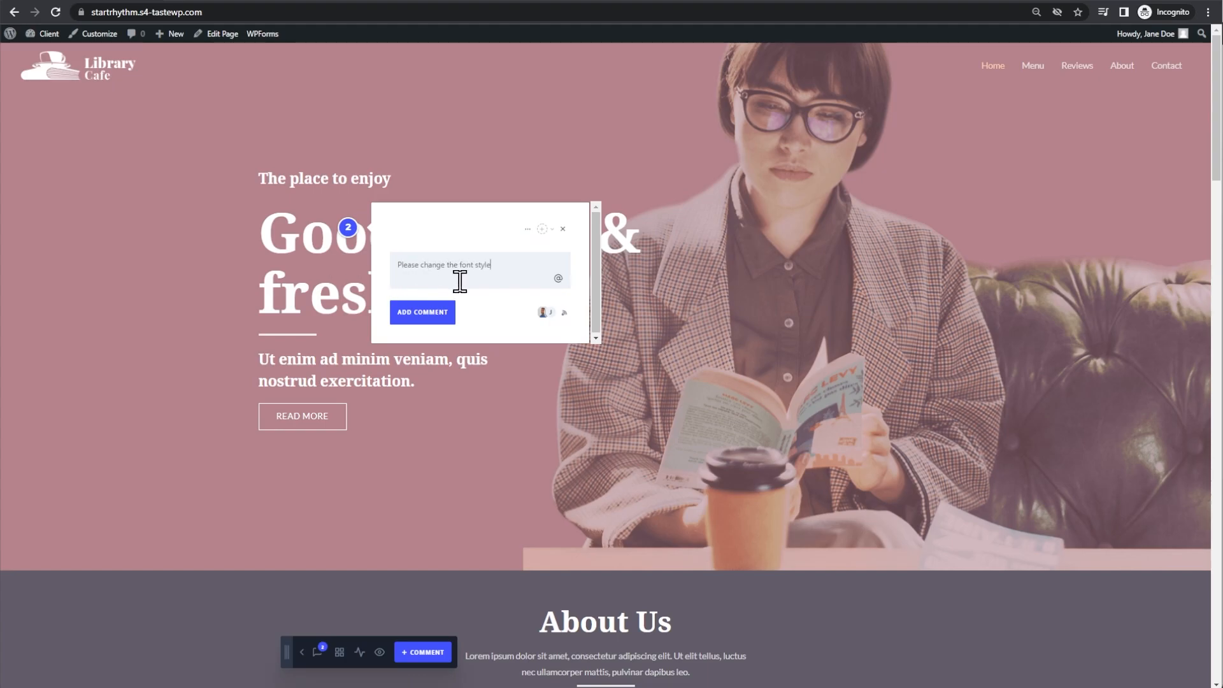
text(@yazbsf)
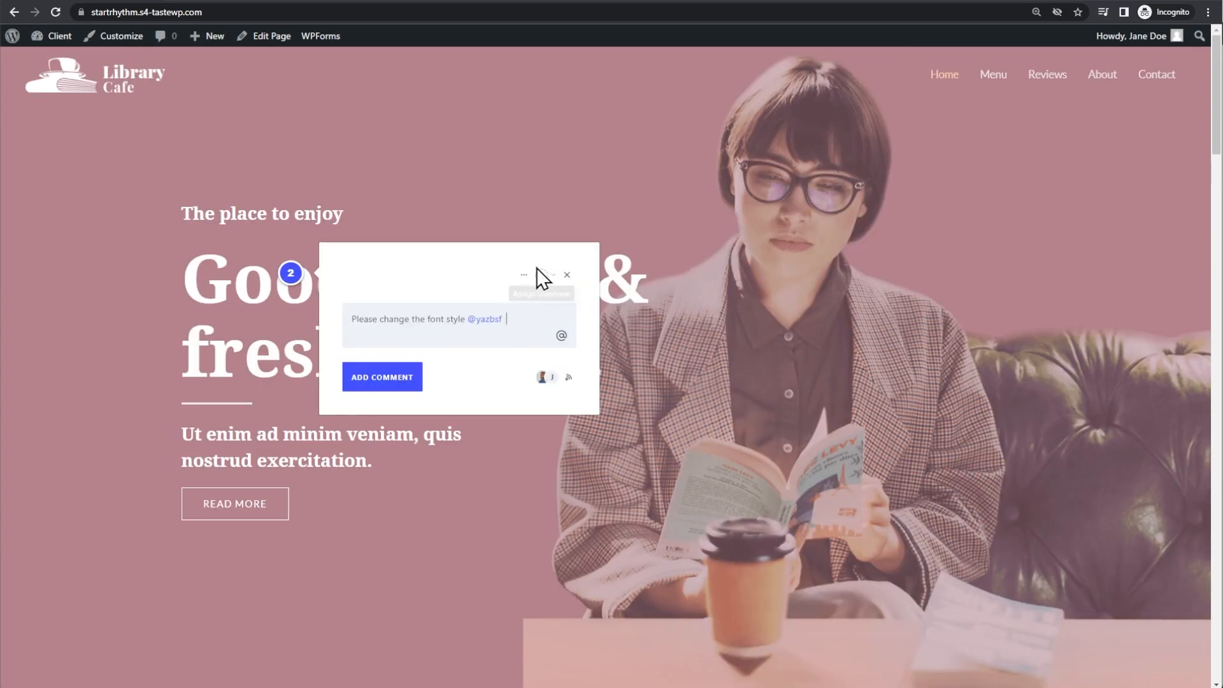
- Assign the headline comment to the administrator, check who gets notified, and add the comment
click(542, 275)
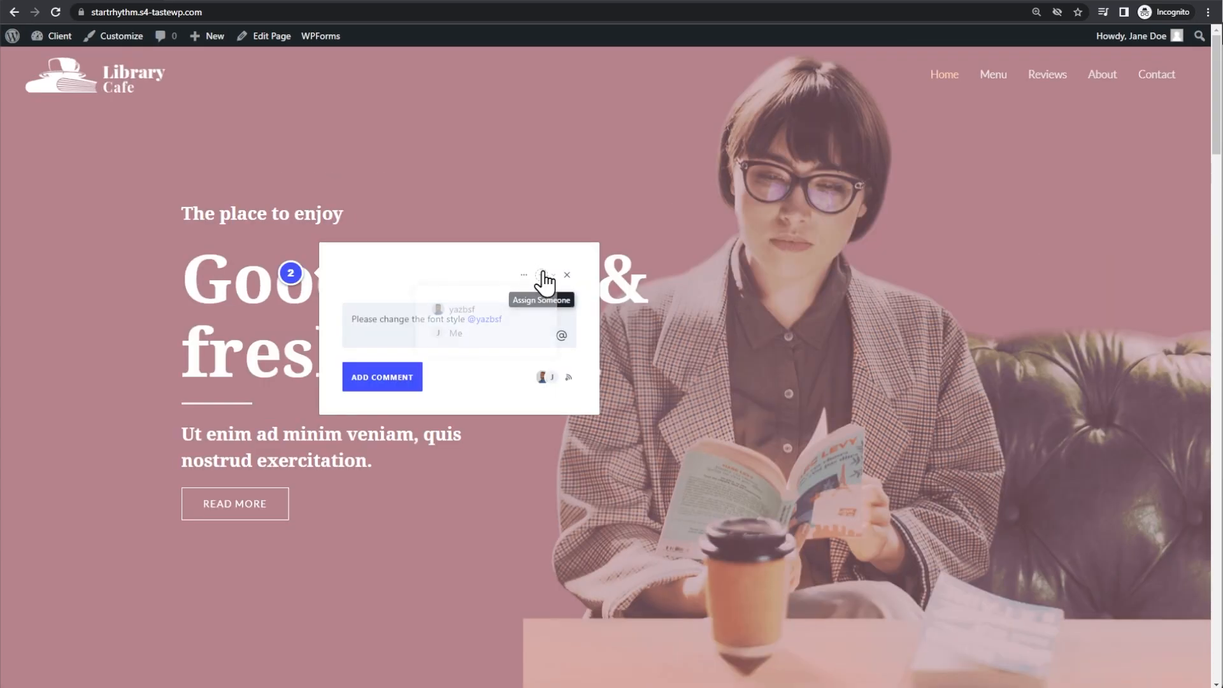
click(497, 310)
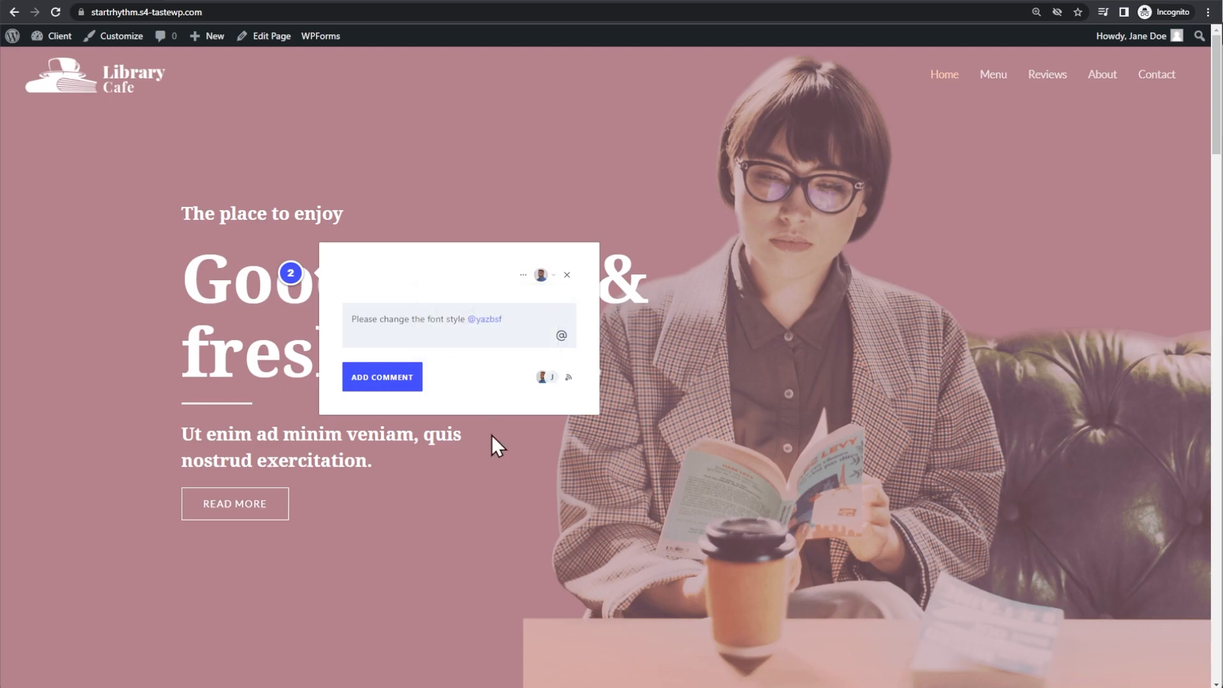
click(546, 380)
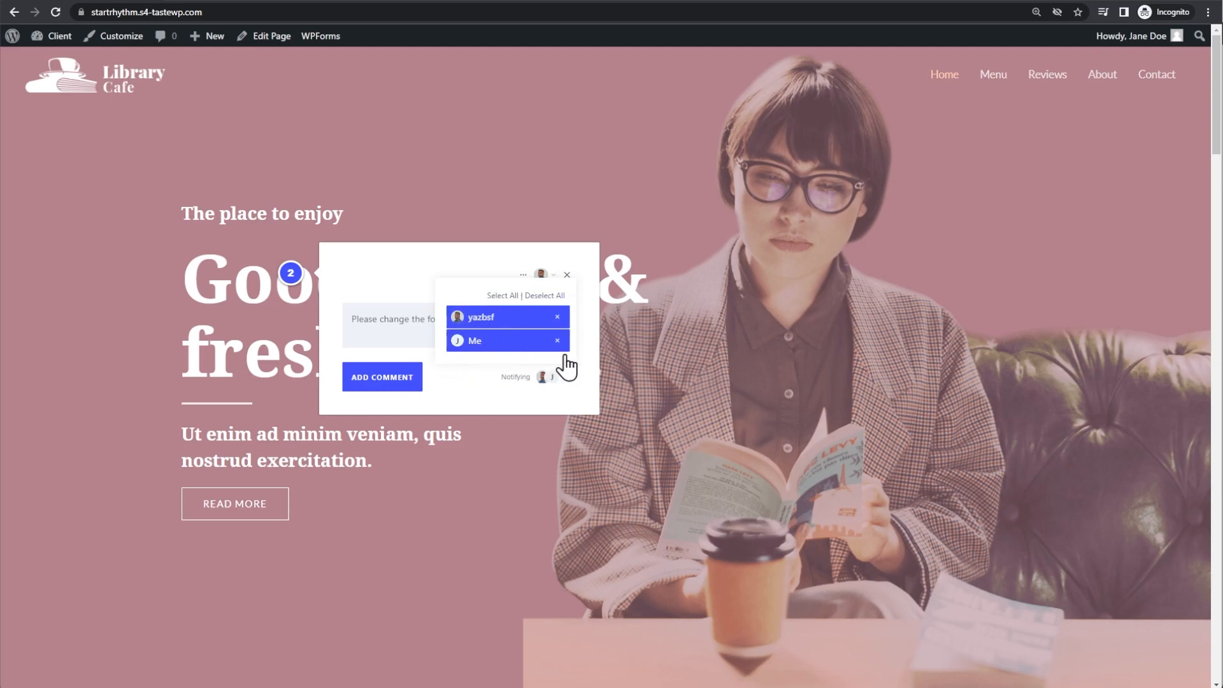
click(382, 377)
click(632, 391)
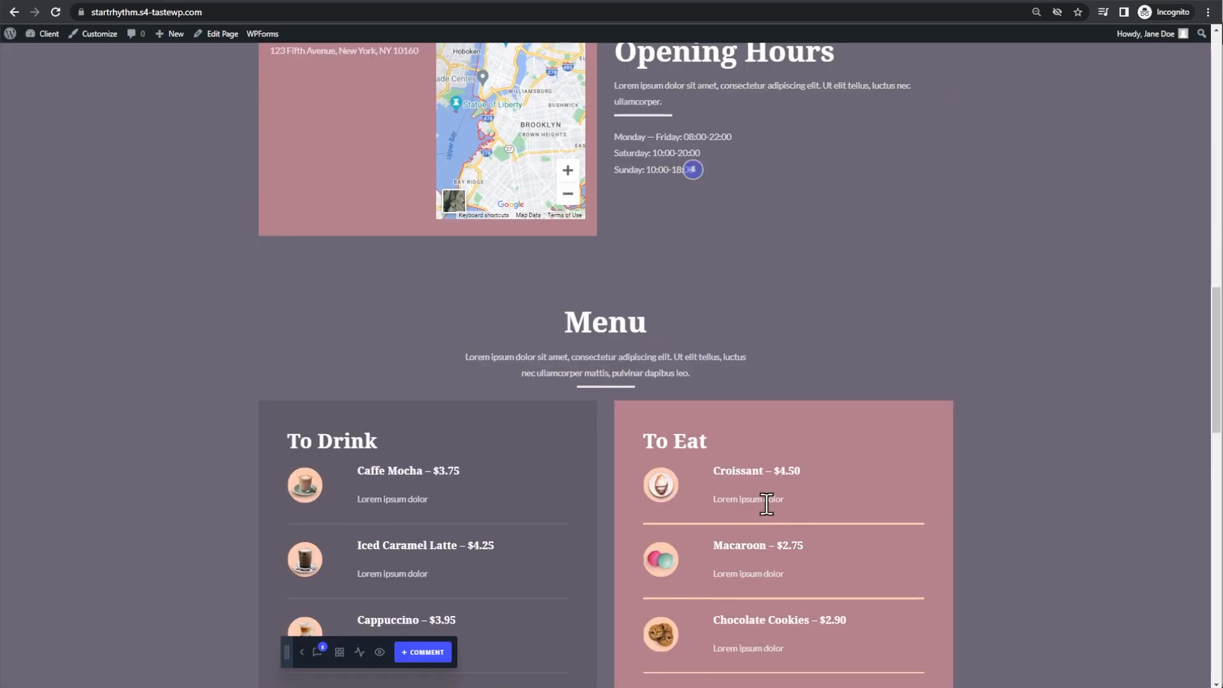
- Reply to the teacup image comment with "Please use the photo taken yesterday", mentioning the administrator
scroll(766, 503, up, 4)
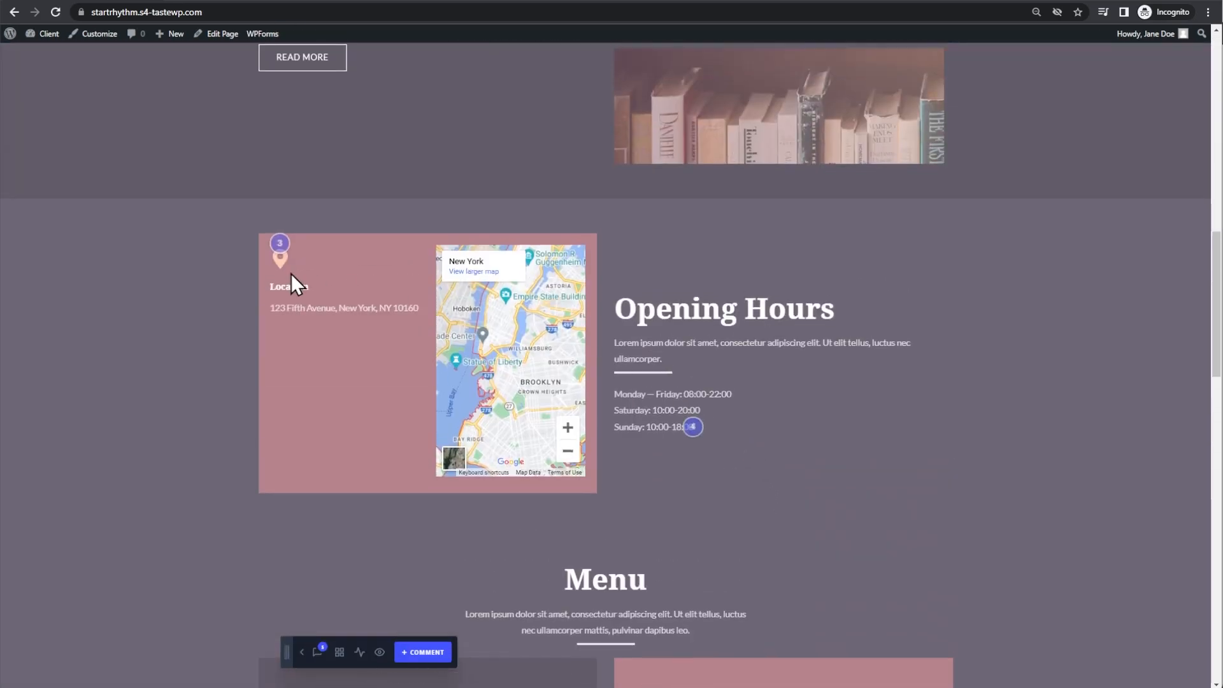
scroll(697, 387, up, 6)
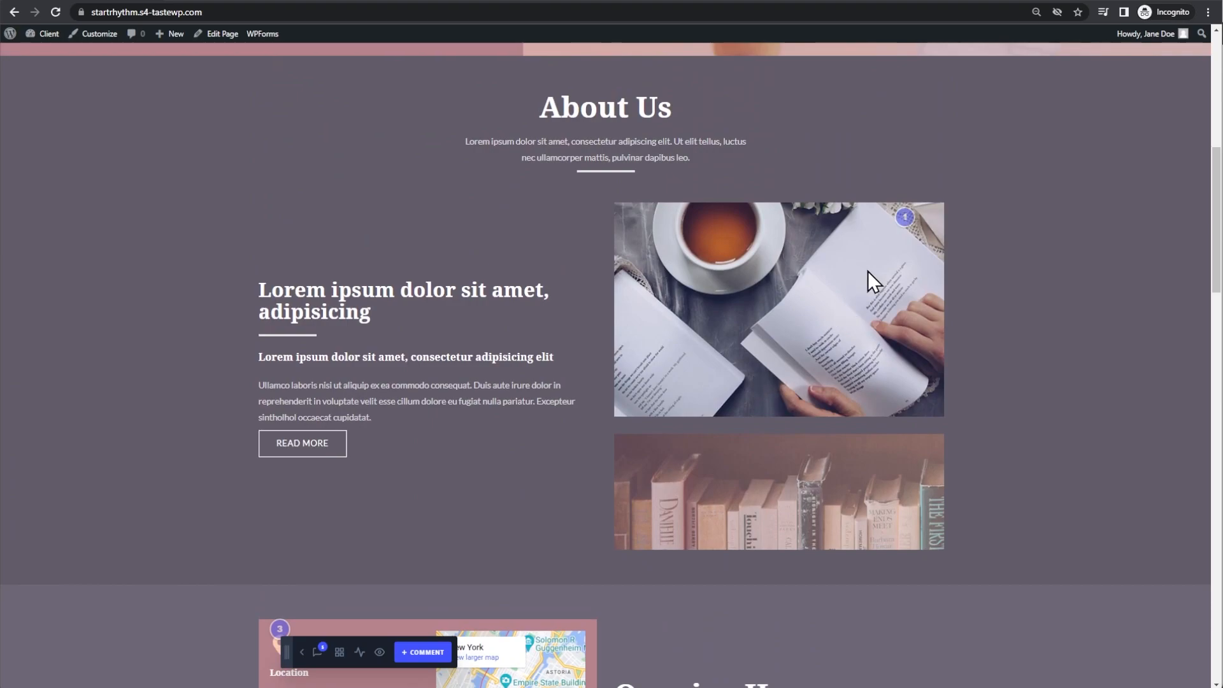
click(905, 218)
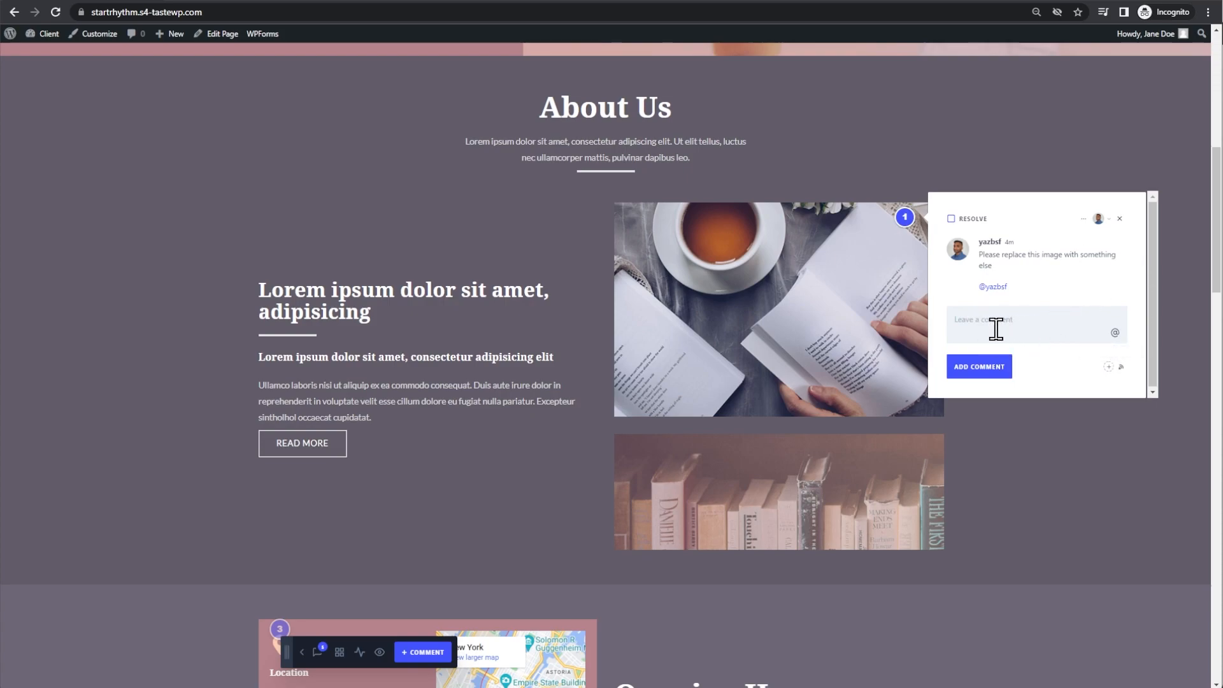
click(1021, 327)
text(Please use the photo taken yesterday )
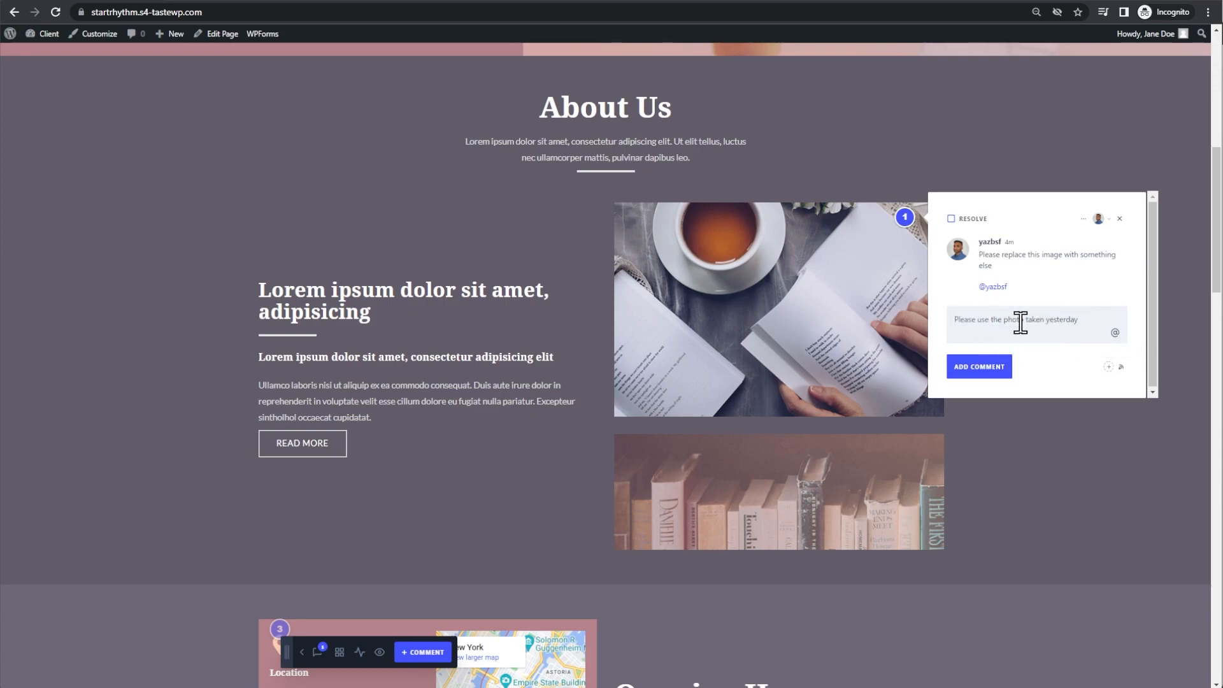
text(@yaz)
key(Return)
click(989, 376)
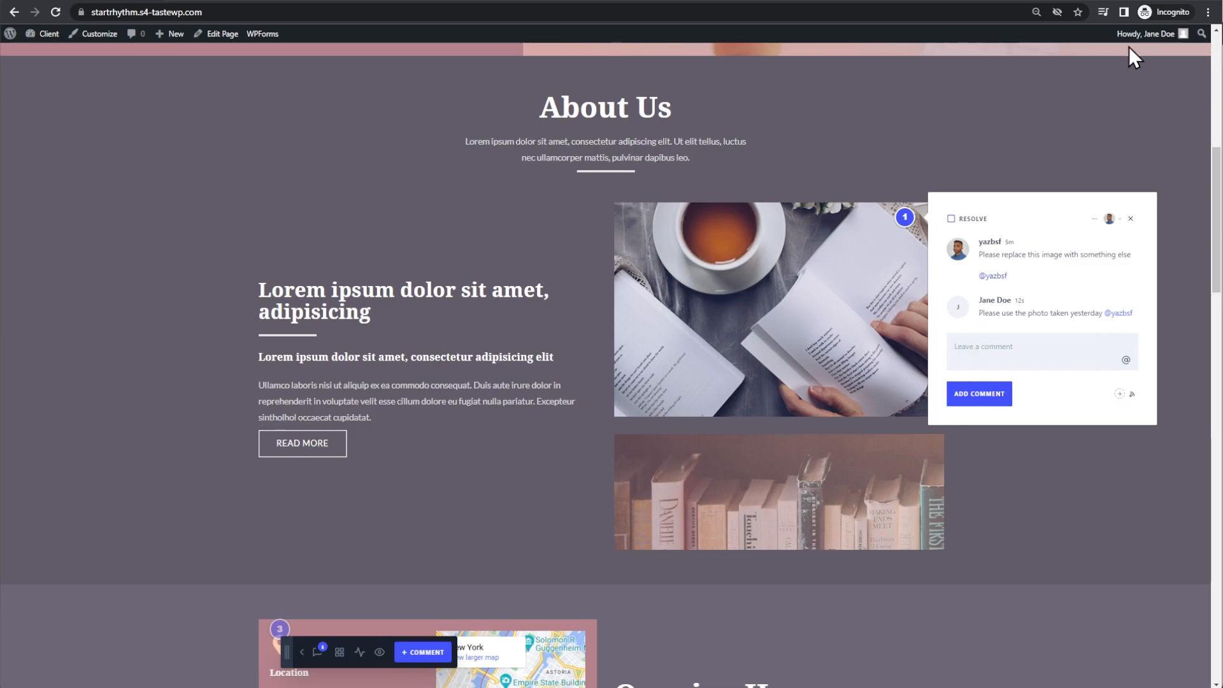
- Return to the client site in the administrator's browser window and view the client's comment on the headline
click(1152, 0)
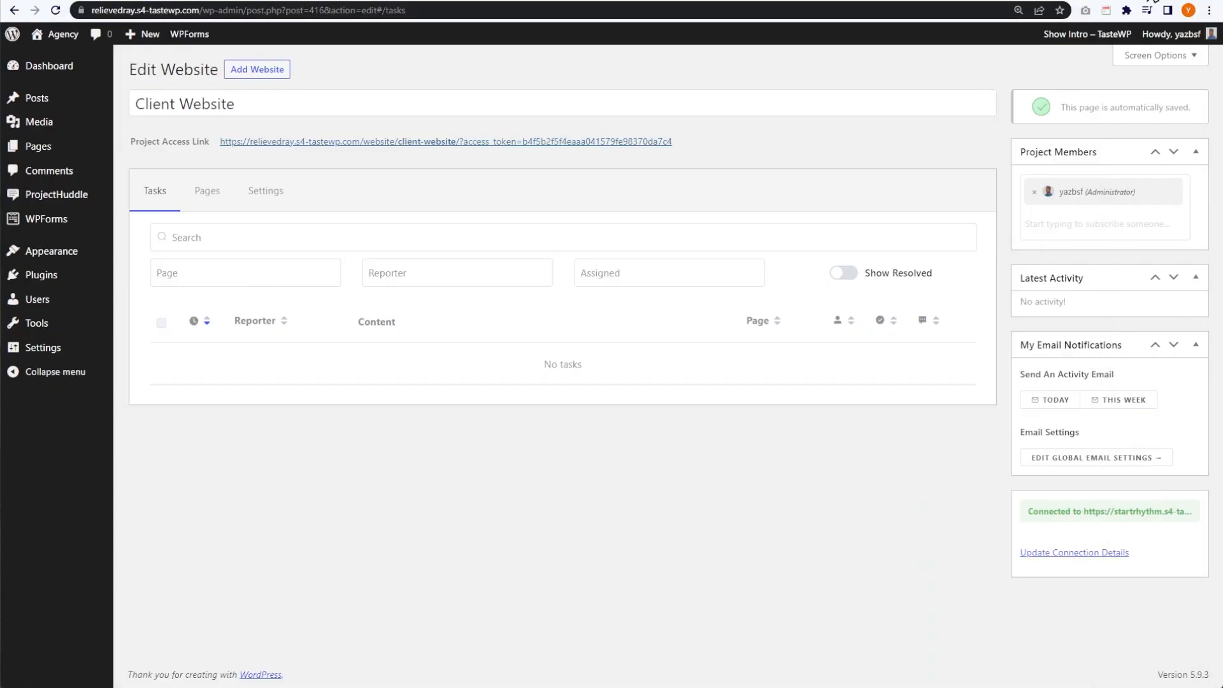
click(259, 0)
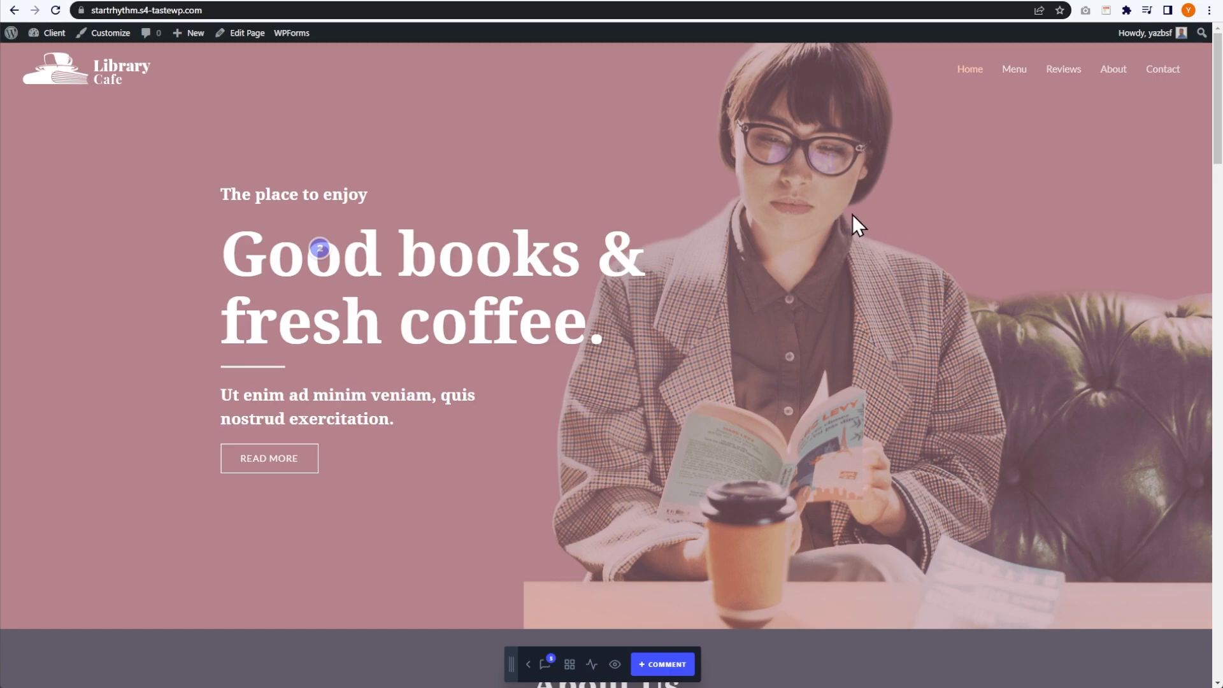
click(320, 248)
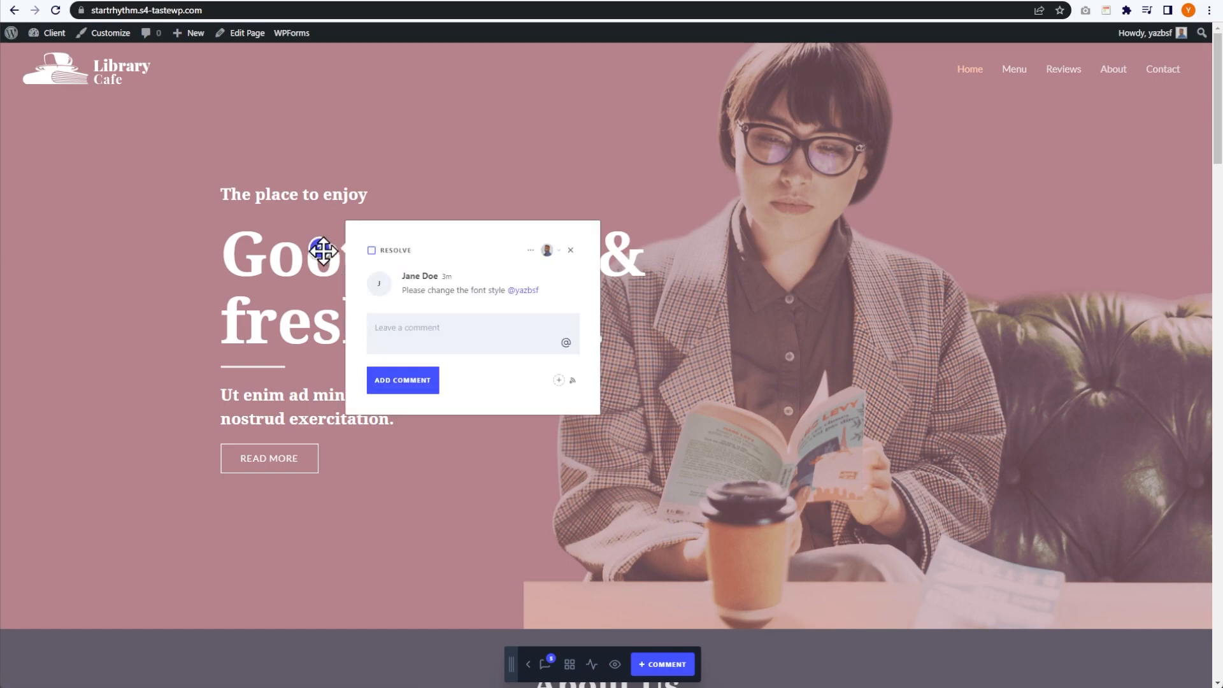
scroll(662, 299, down, 1)
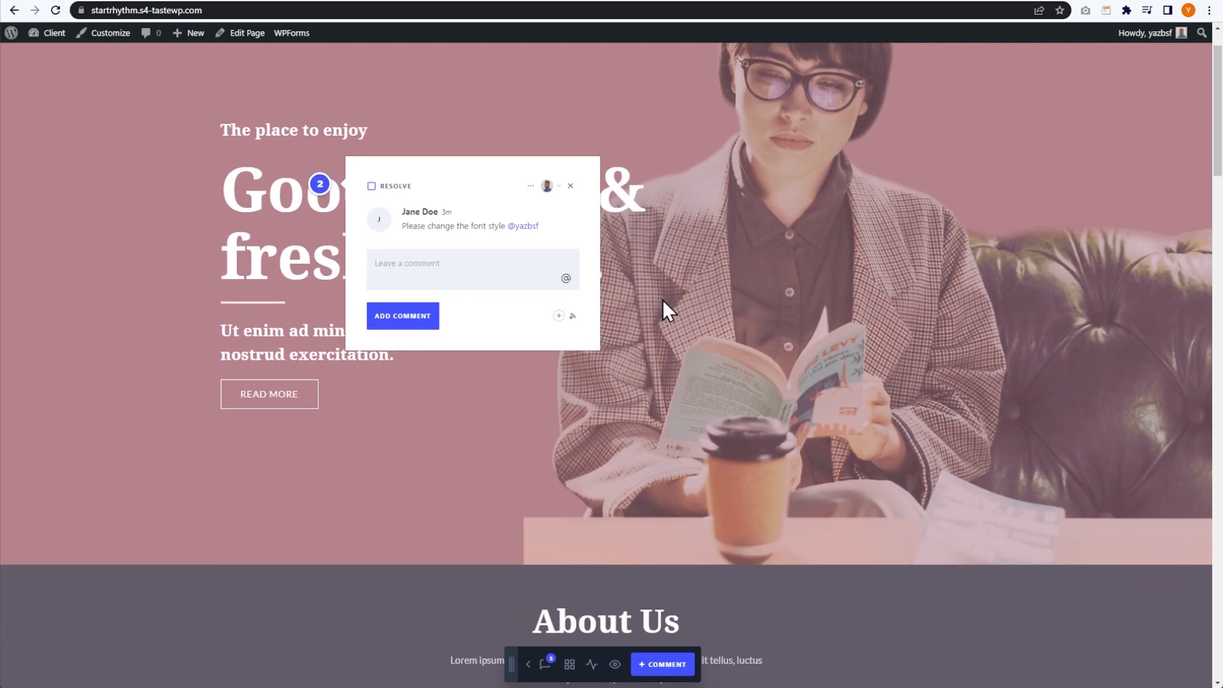
click(662, 299)
scroll(605, 392, up, 1)
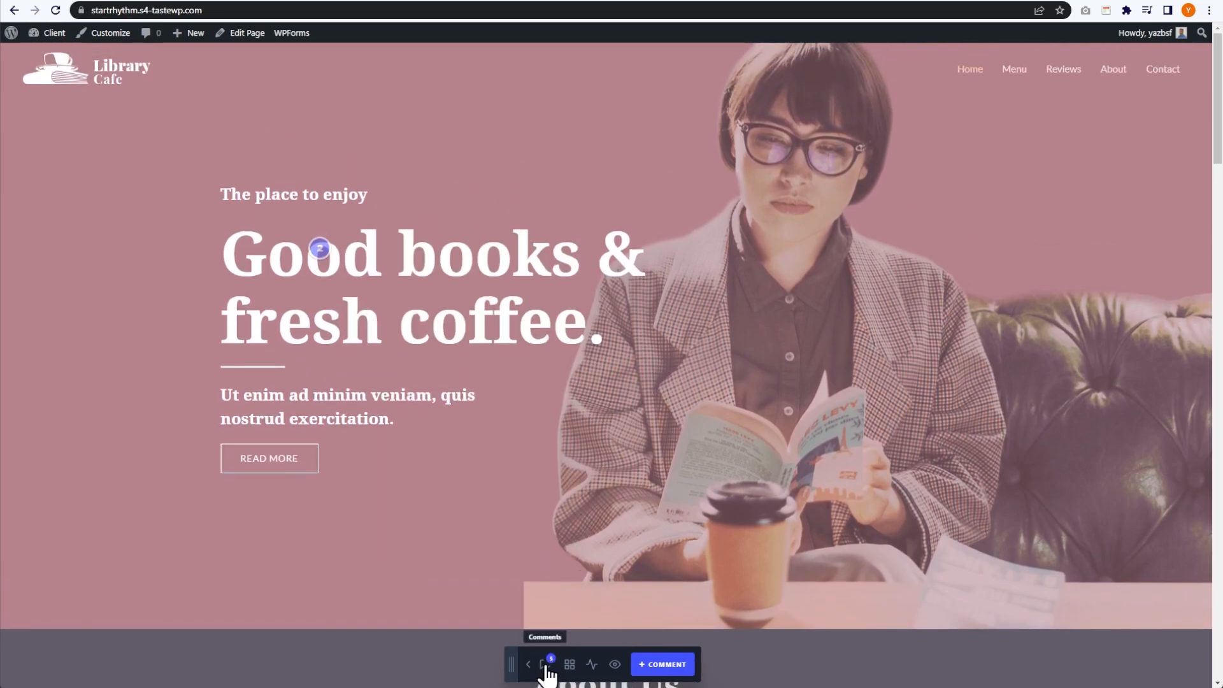
- Review the page's list of comments, open the image replacement conversation from its reply count and mark it resolved
click(545, 665)
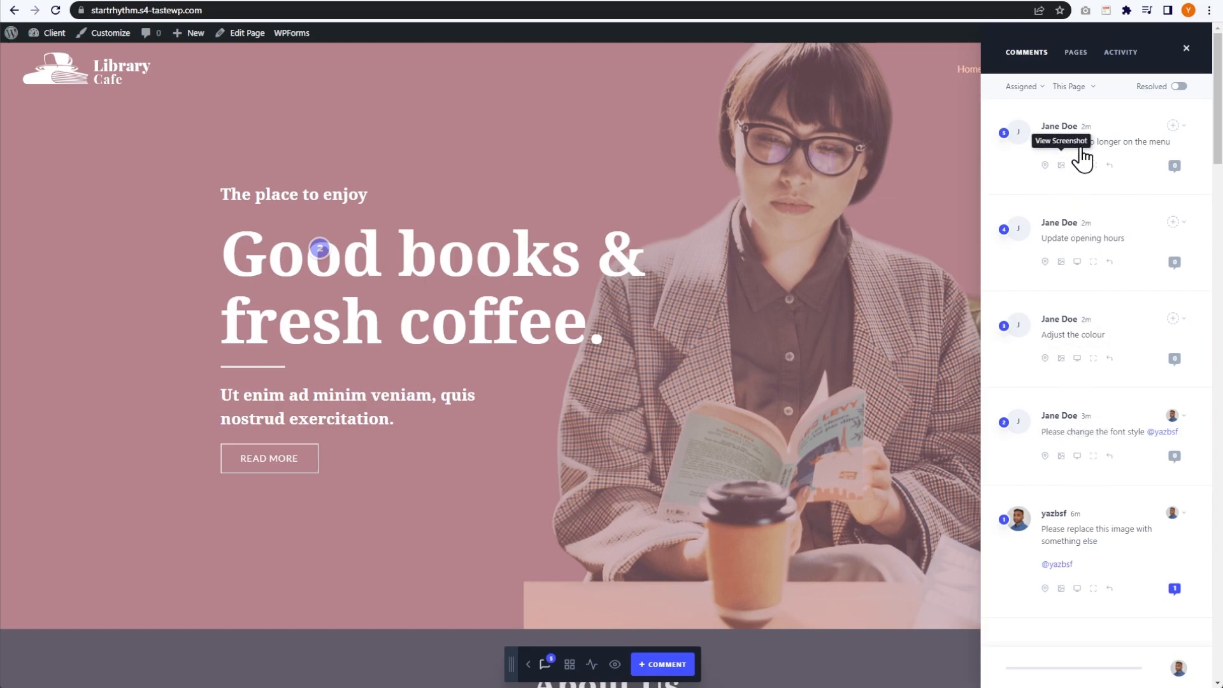
scroll(1084, 581, down, 2)
scroll(1084, 581, up, 1)
scroll(1085, 591, up, 1)
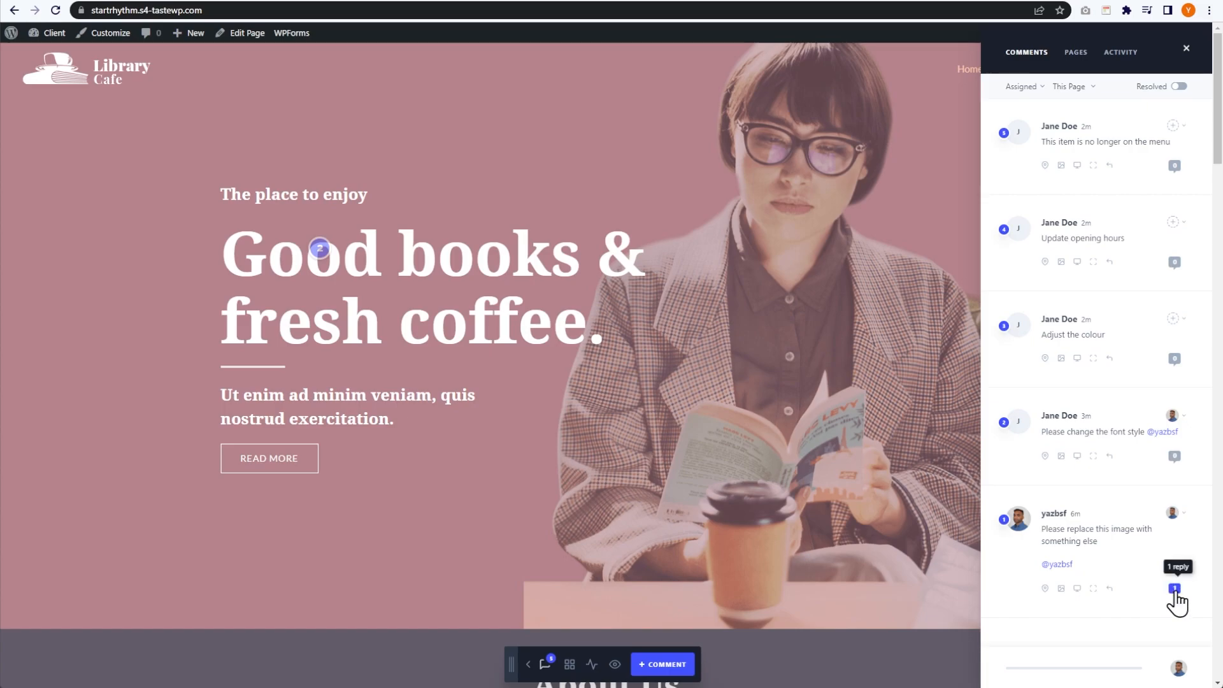
click(1174, 589)
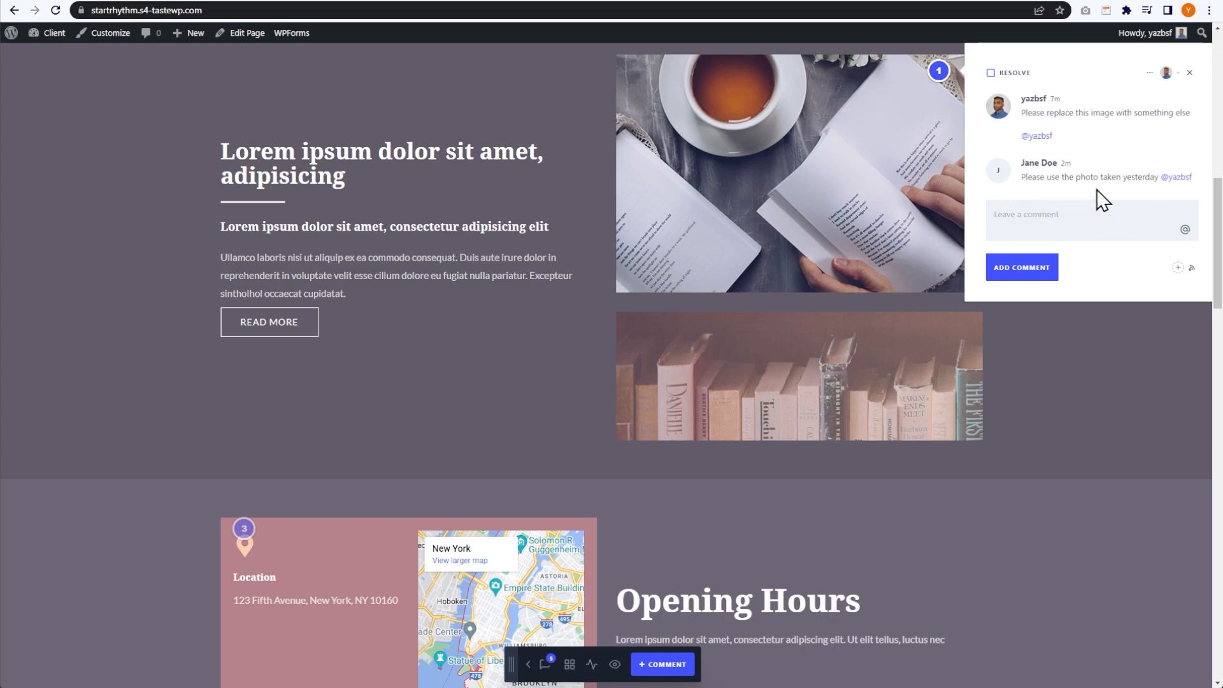
click(991, 73)
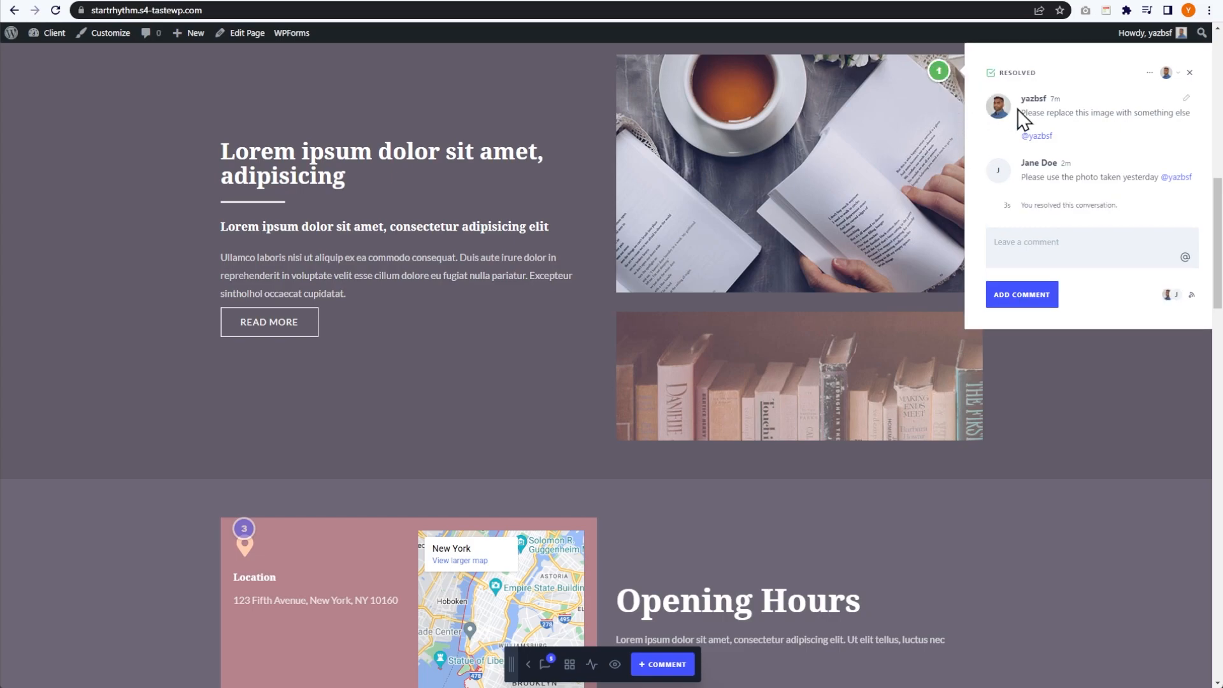
- Check the page's comments list with resolved comments hidden and shown, leaving them hidden
click(546, 664)
scroll(835, 576, up, 4)
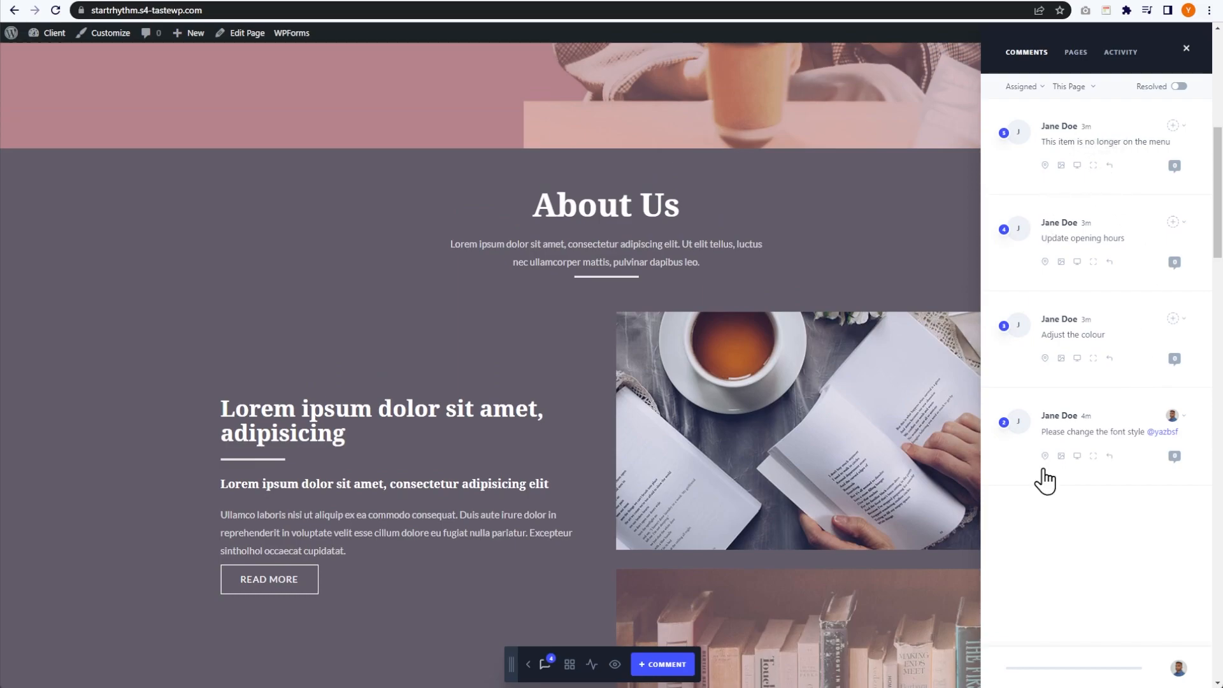
click(1178, 87)
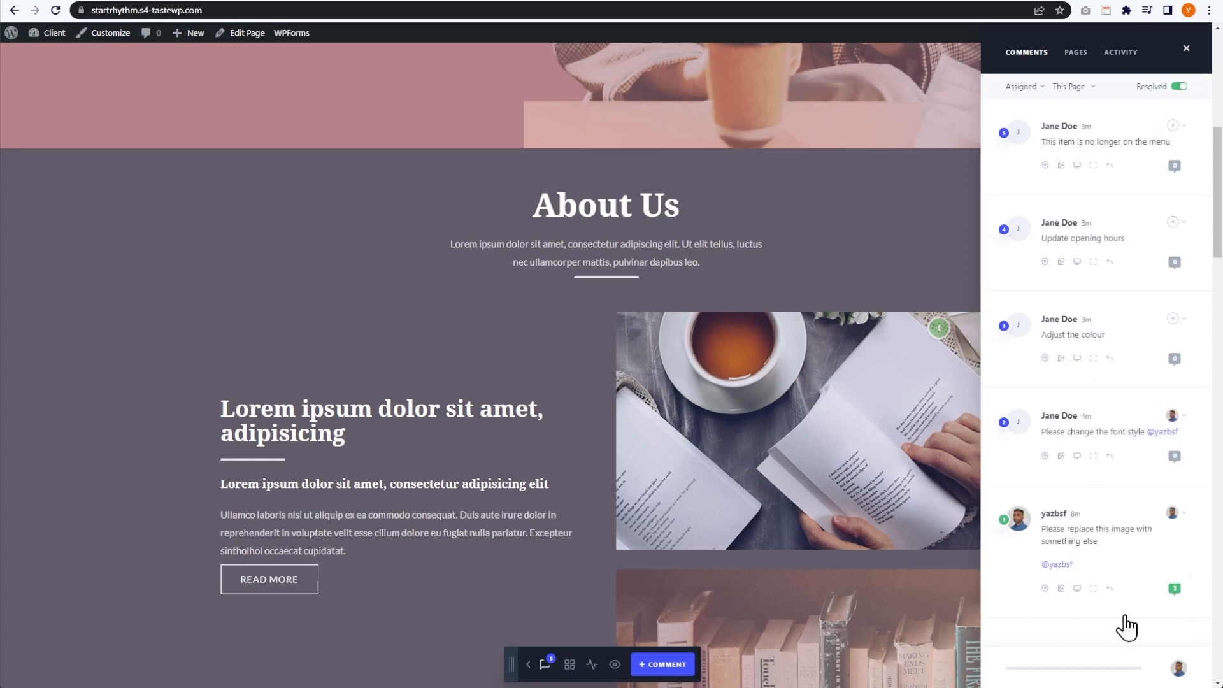
click(1178, 87)
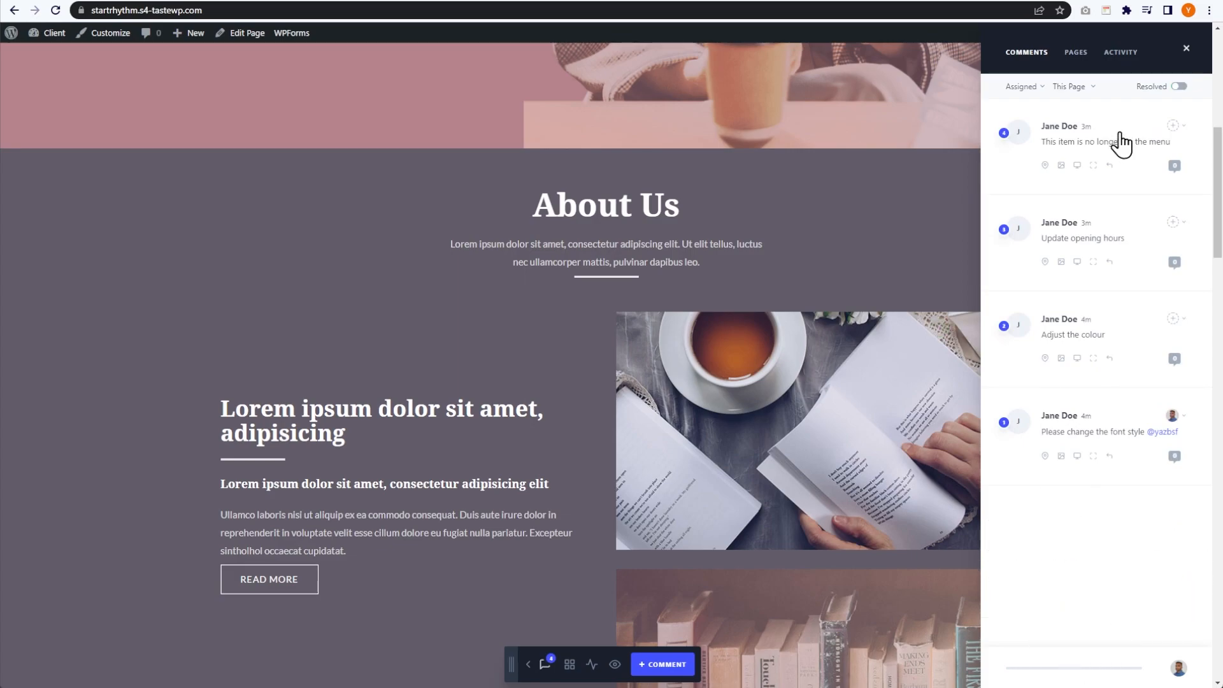
- Check the comments list's page and assignee filter options, keeping comments for all assignees listed
click(1070, 87)
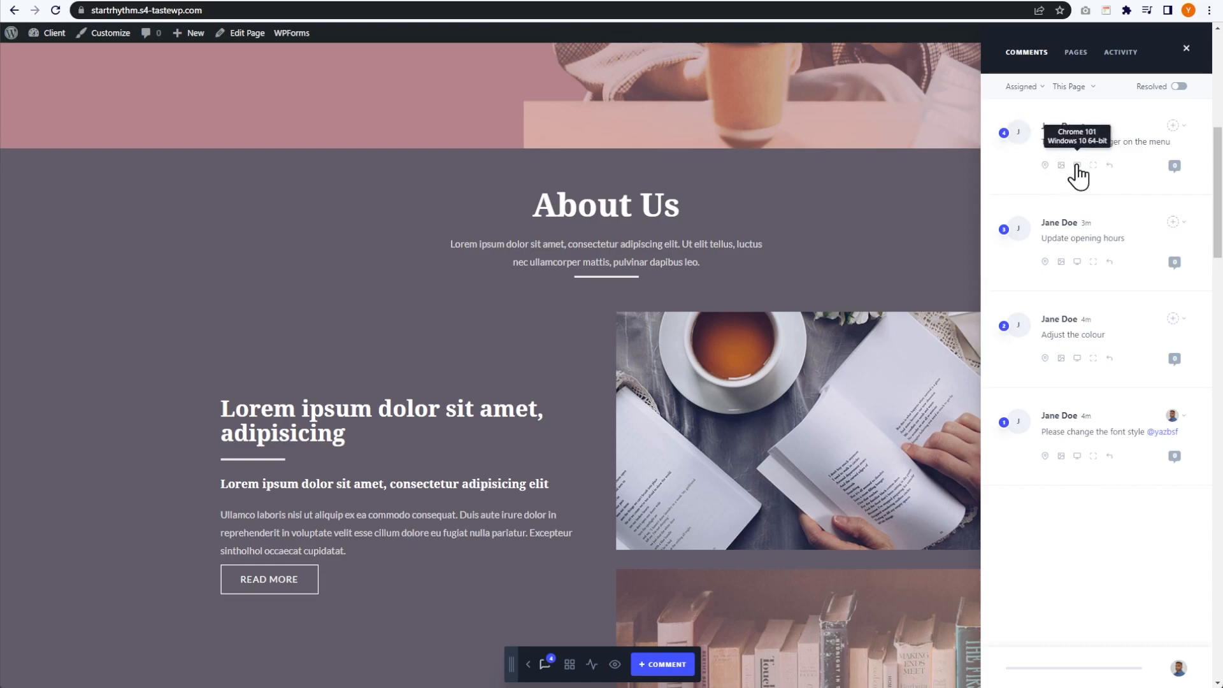
click(1032, 93)
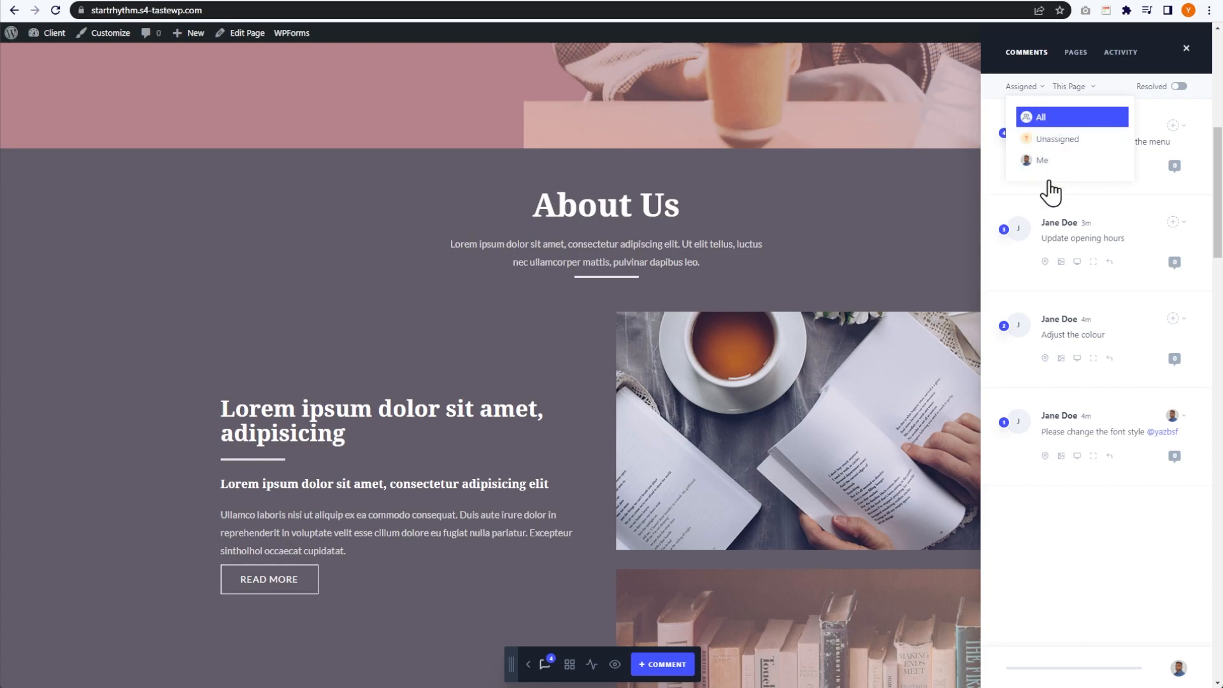
click(1057, 117)
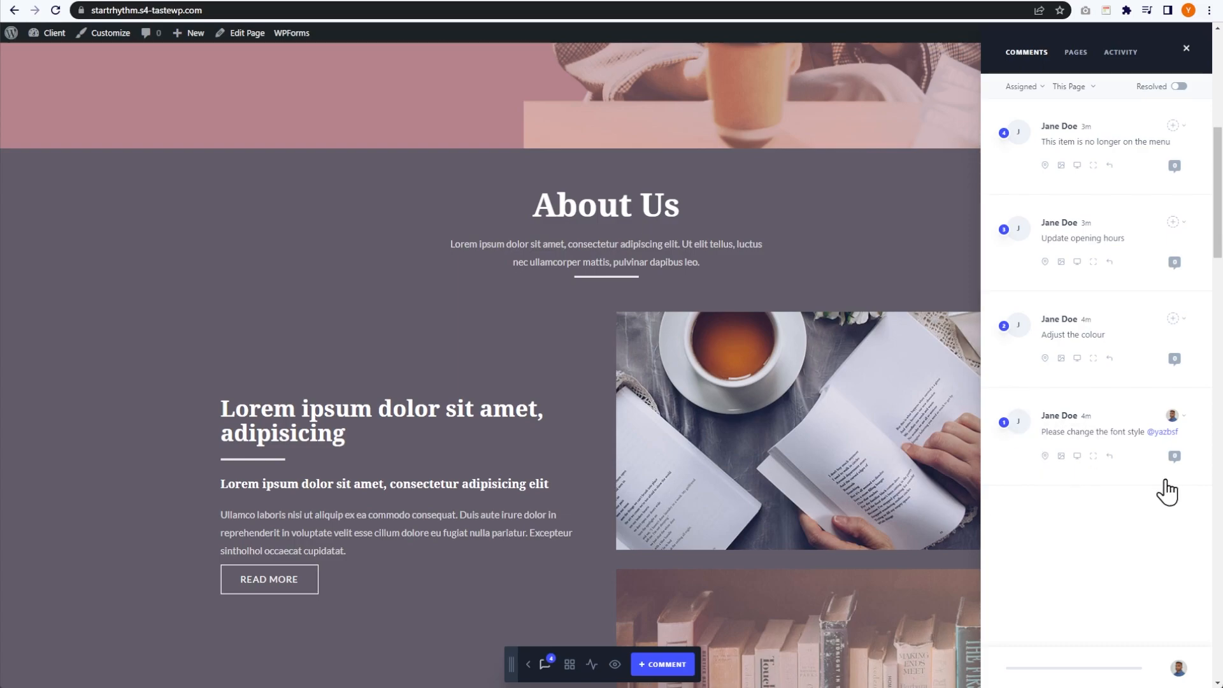
- Review the project's list of commented pages and its activity log, opening the font style comment from the log
click(1075, 53)
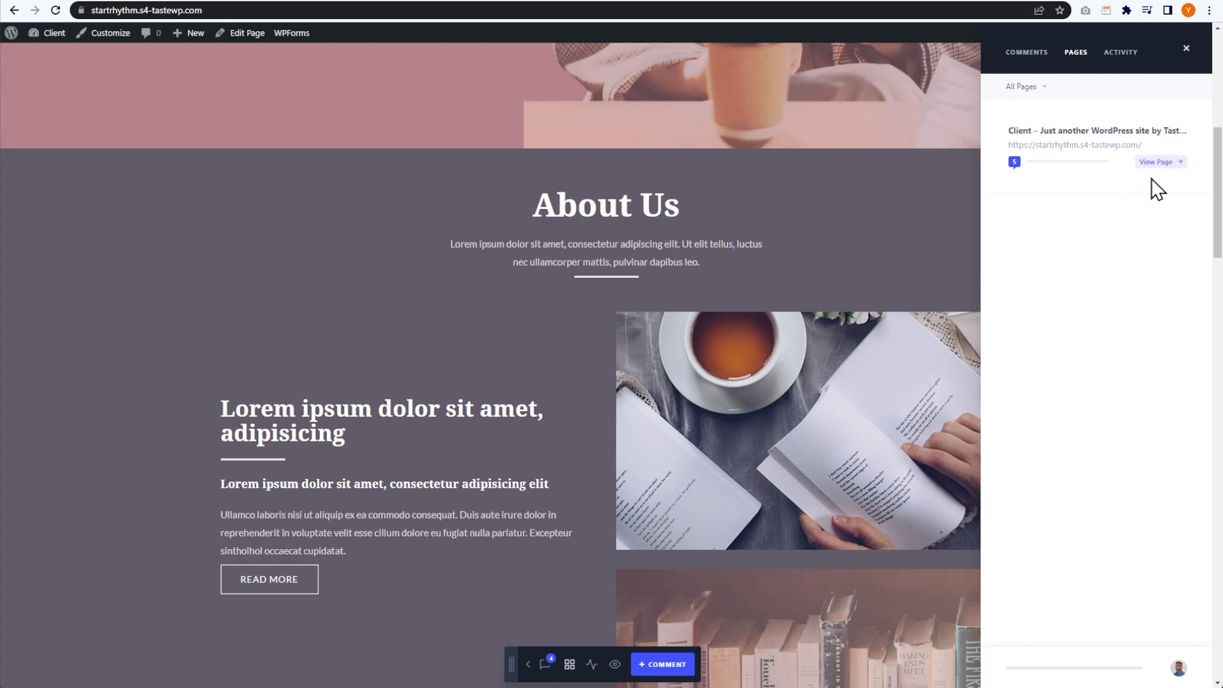
click(1119, 53)
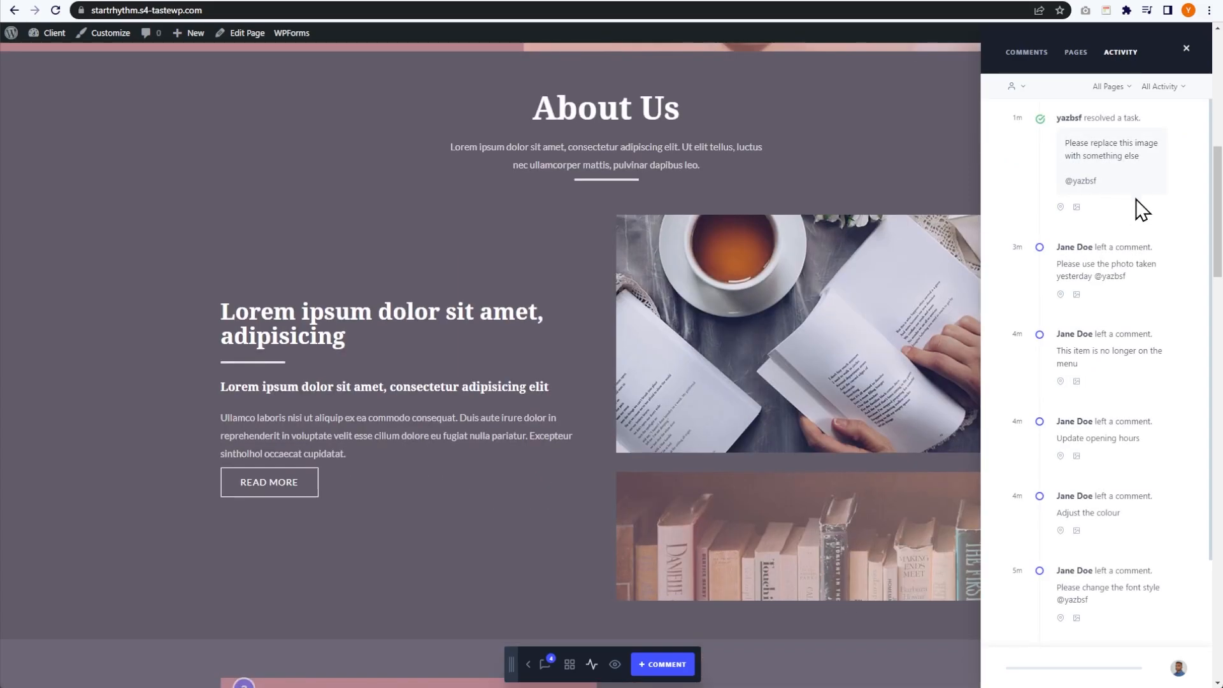
click(1105, 590)
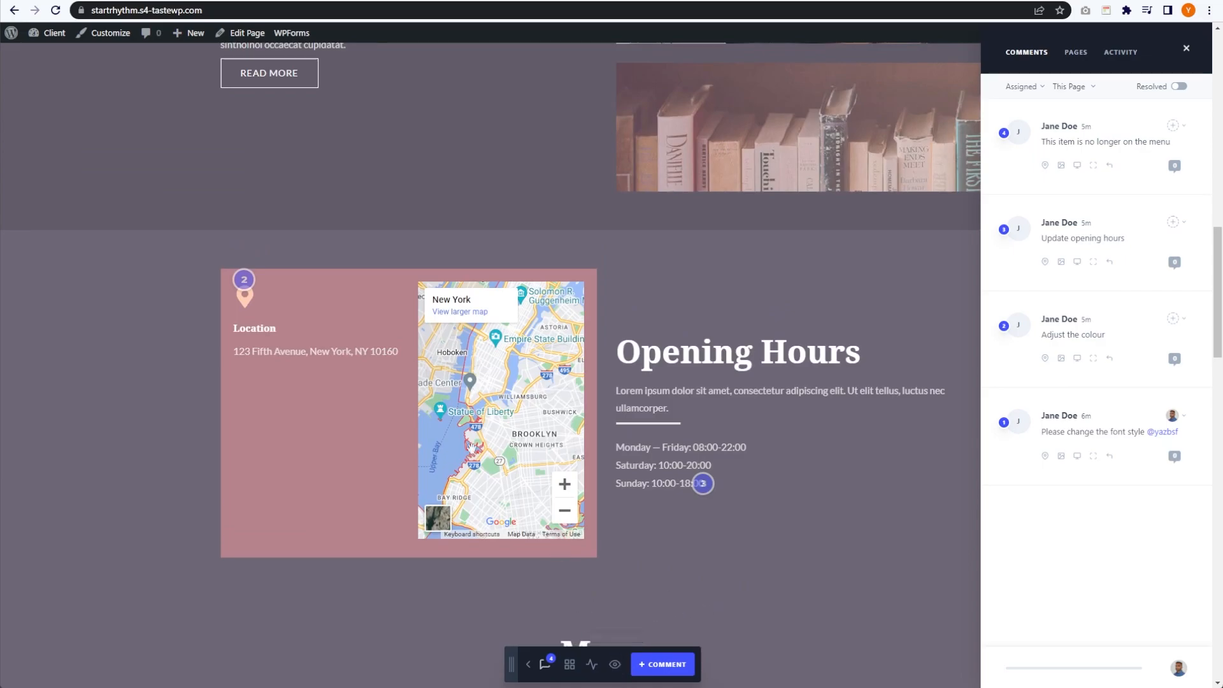
- View the comments pinned at the location block and the opening hours, and try hiding and showing the page's comment markers
click(244, 279)
click(701, 484)
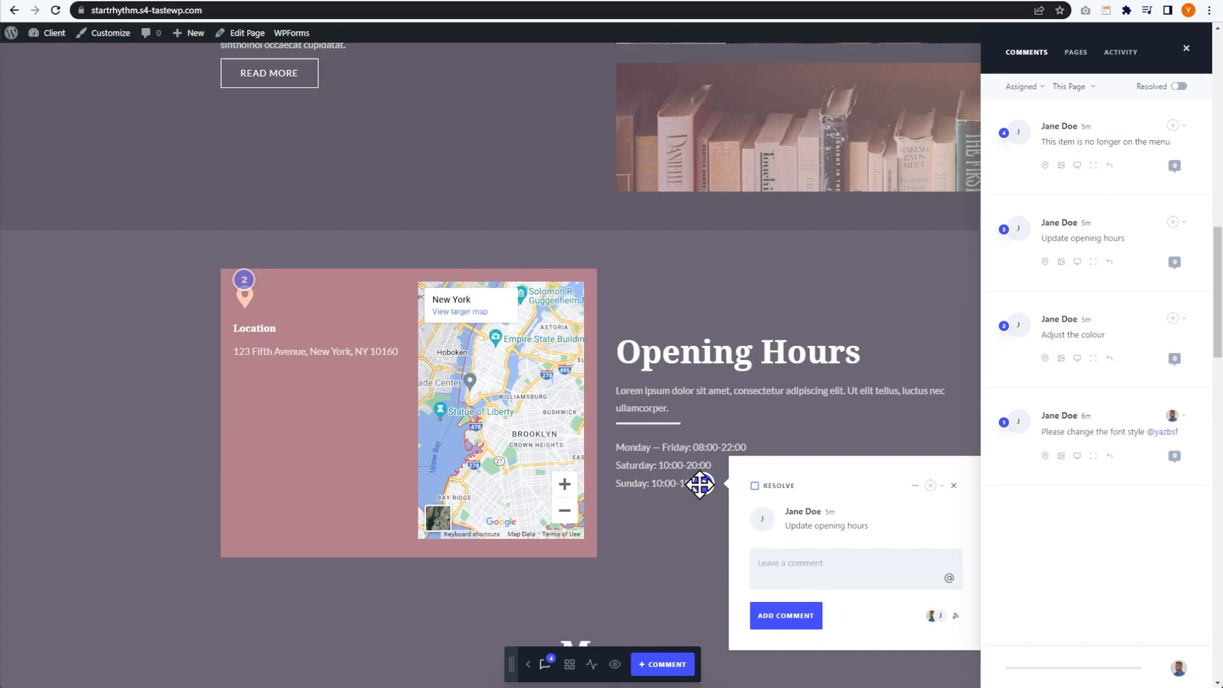
click(615, 664)
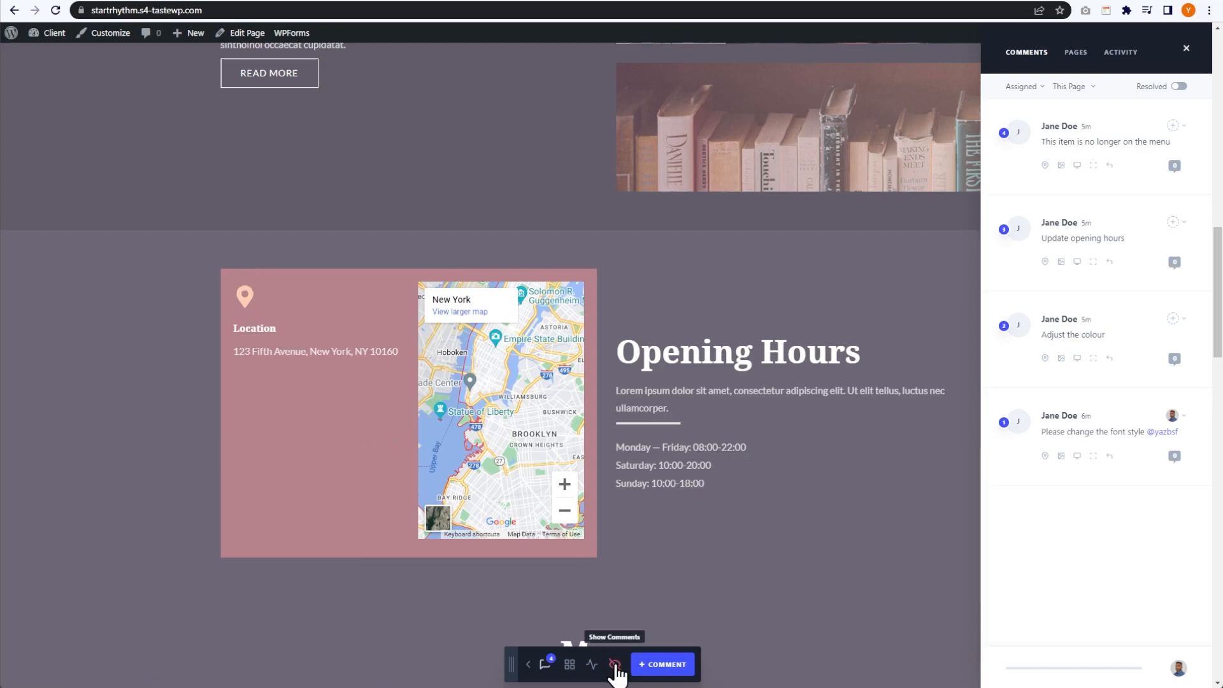
click(615, 666)
click(615, 666)
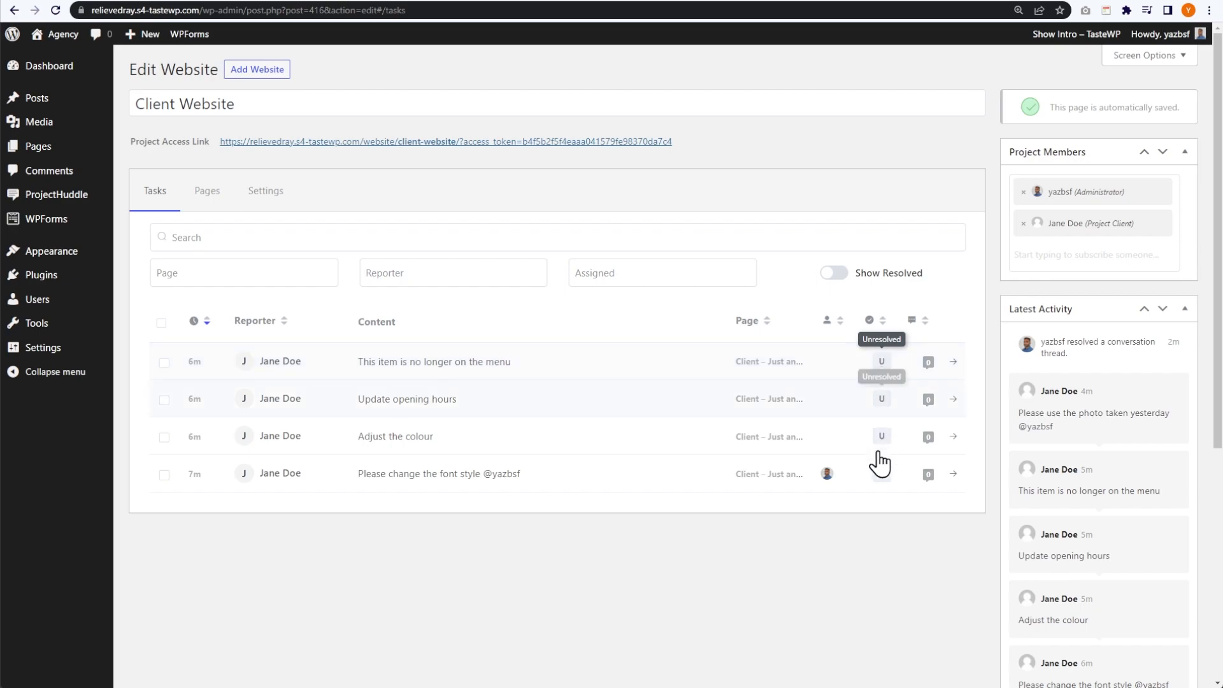
- On the agency site's Client Website project, include resolved tasks and review the image replacement task's replies and details
click(835, 275)
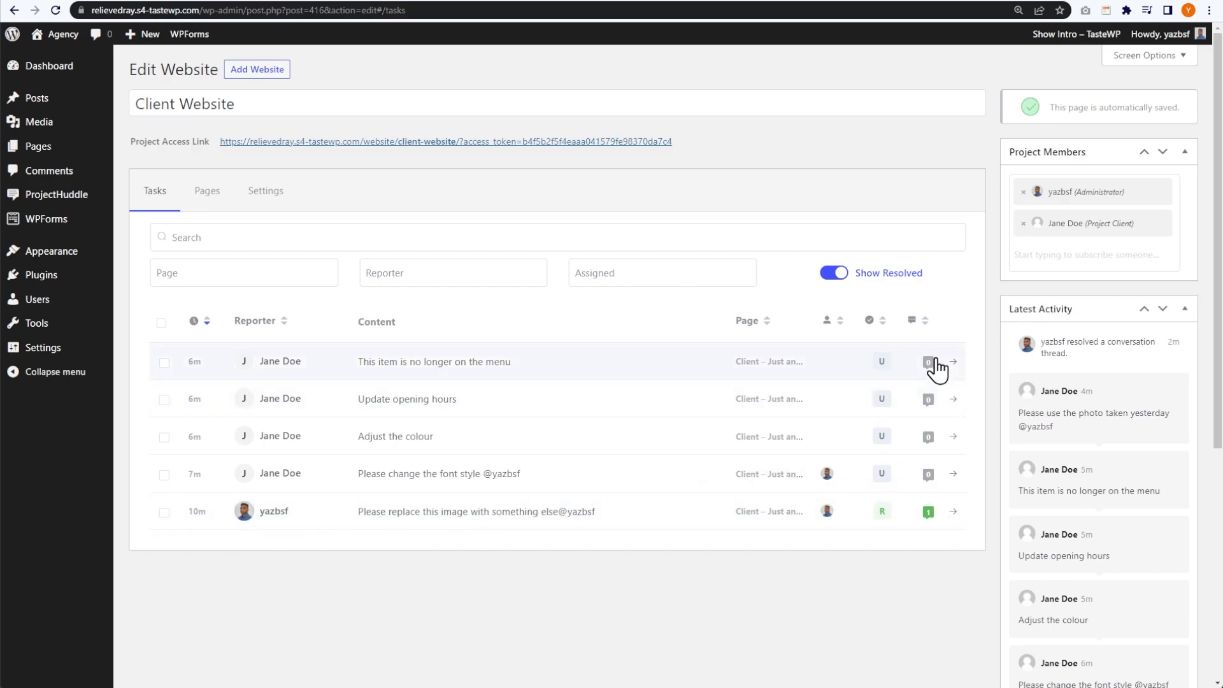
click(927, 515)
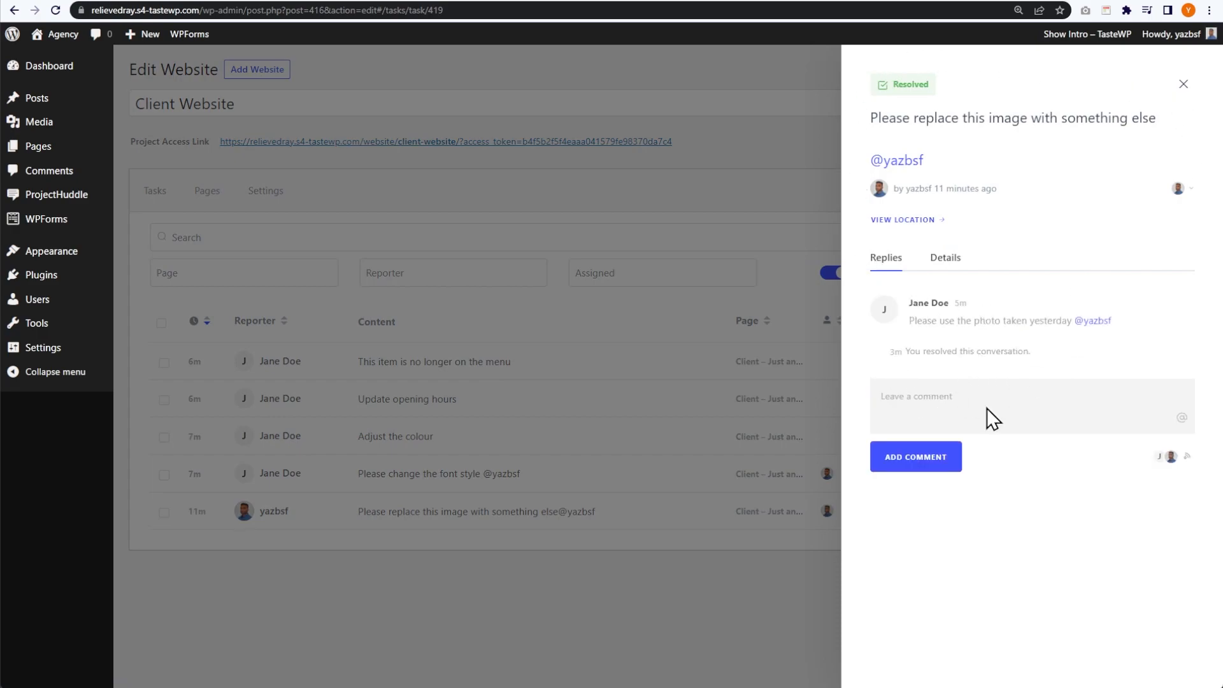
click(947, 261)
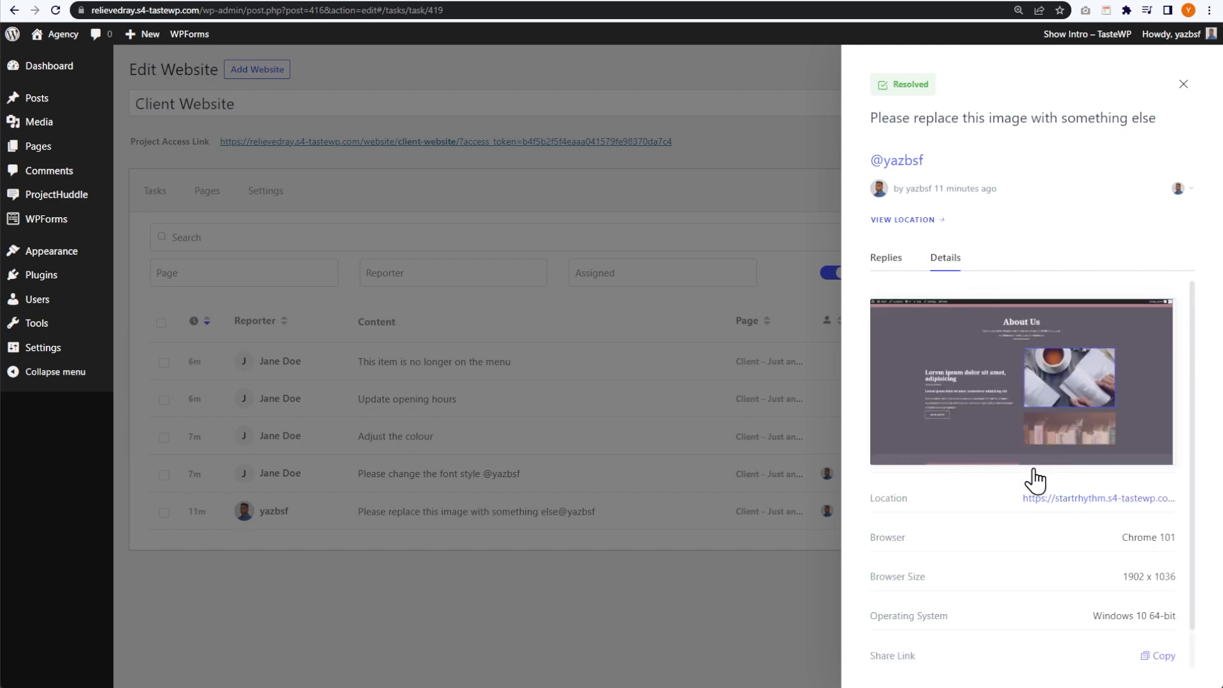
scroll(1142, 538, down, 1)
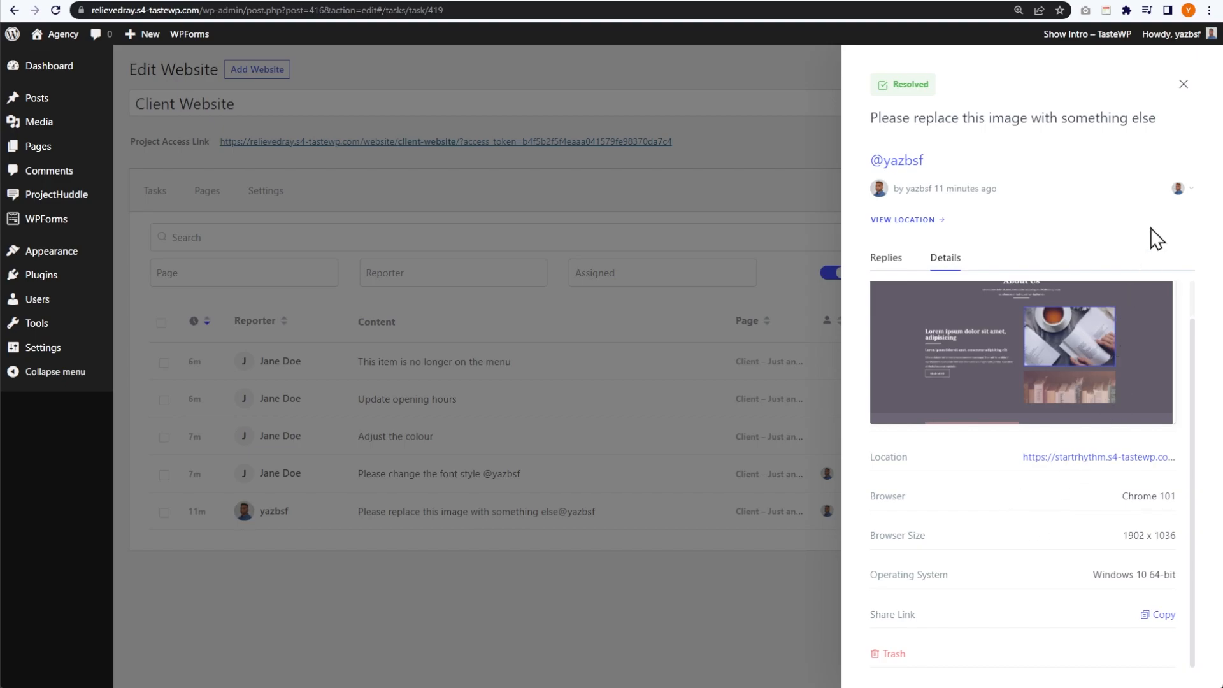
click(1183, 85)
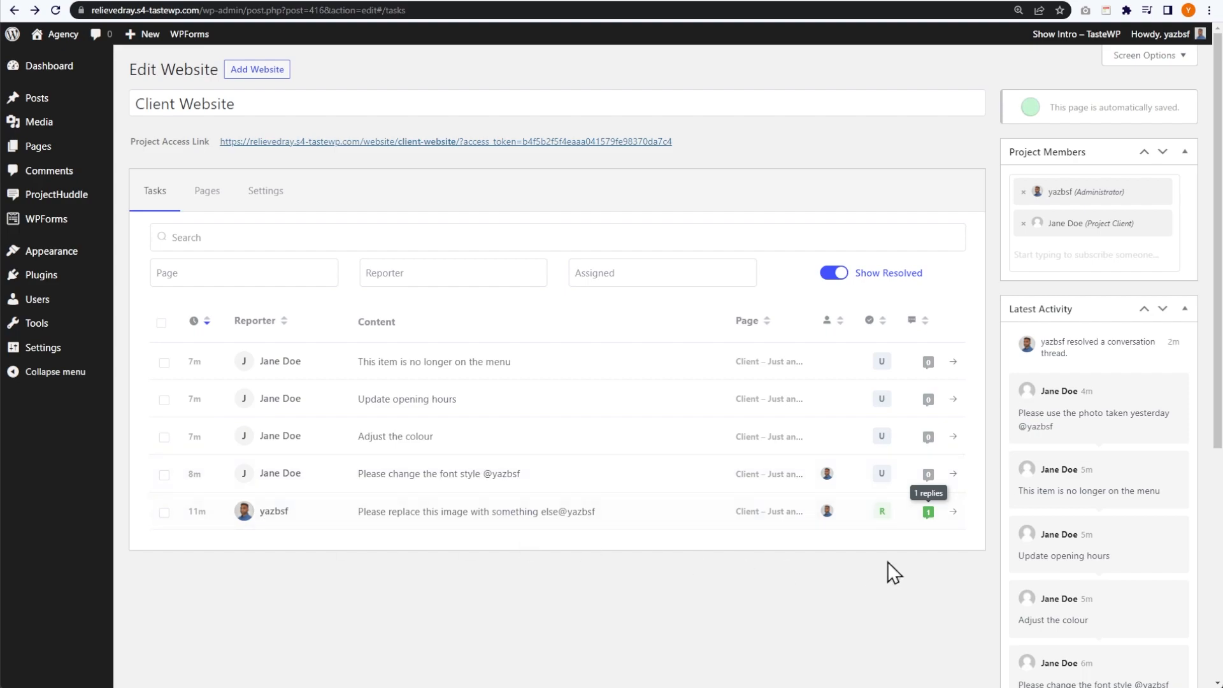
- Review the Client Website project's pages and settings, and open its project access adjustment on the client site
click(203, 195)
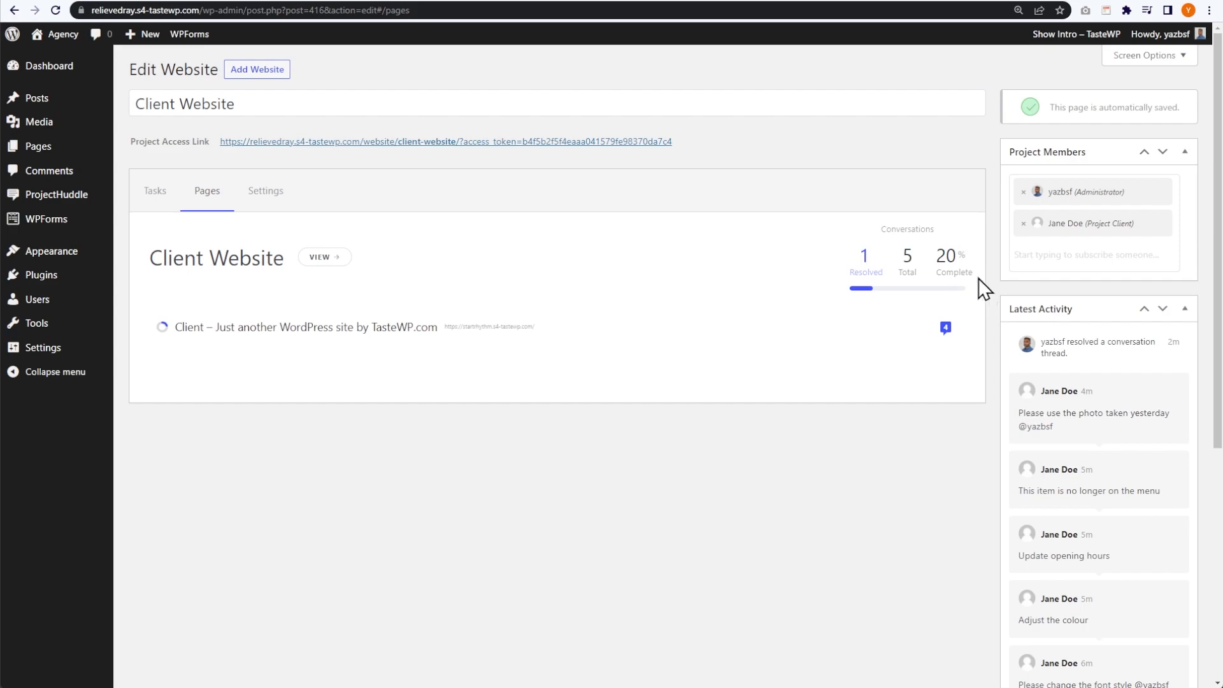
click(262, 197)
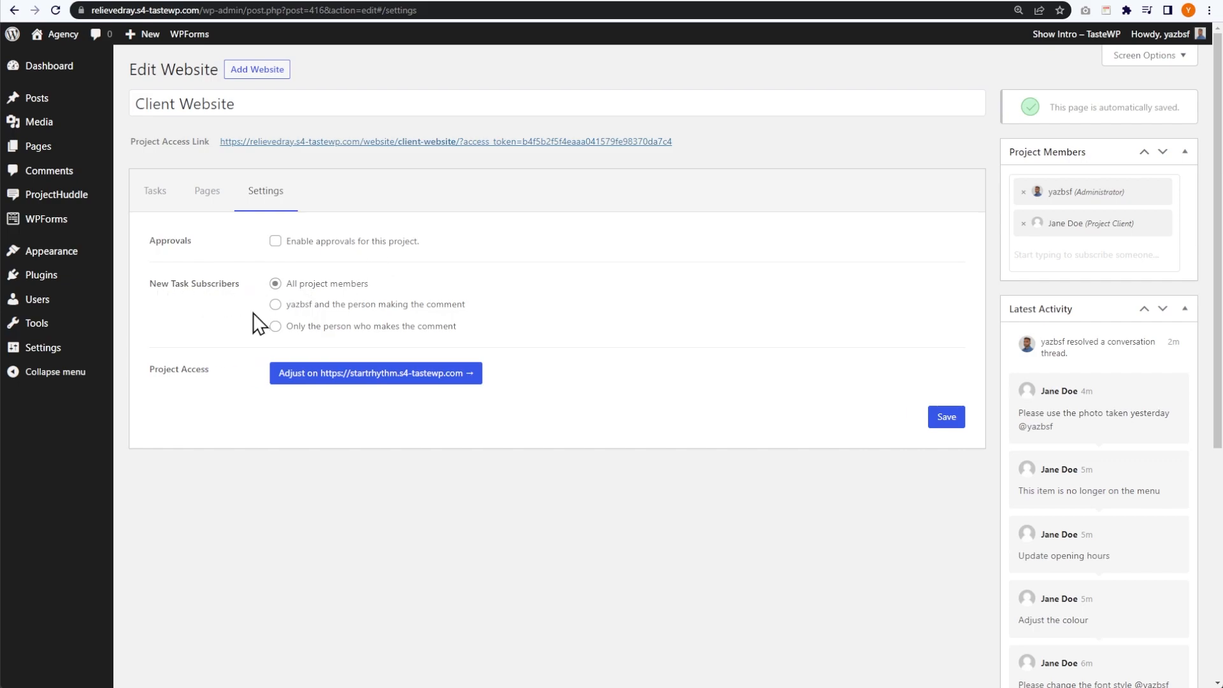
click(322, 381)
- Start a new ProjectHuddle mockup and add the screencapture-websitedemos-net-love-nature-02 image from the media library
mouse_move(76, 202)
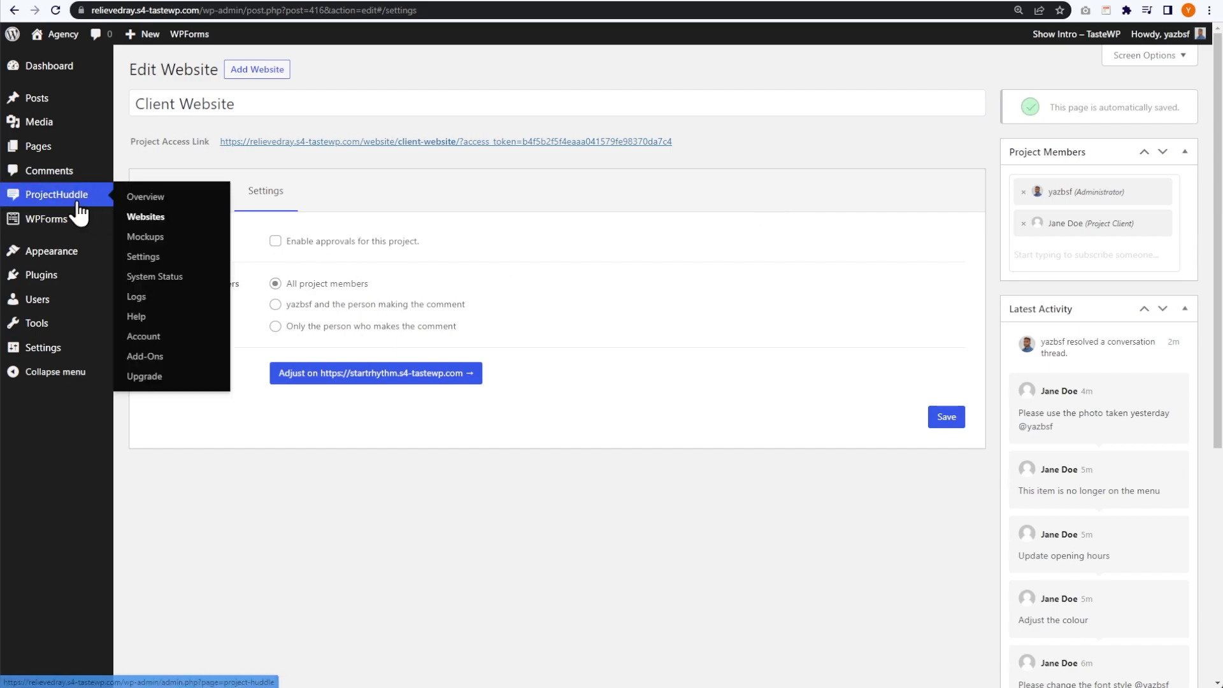
click(142, 239)
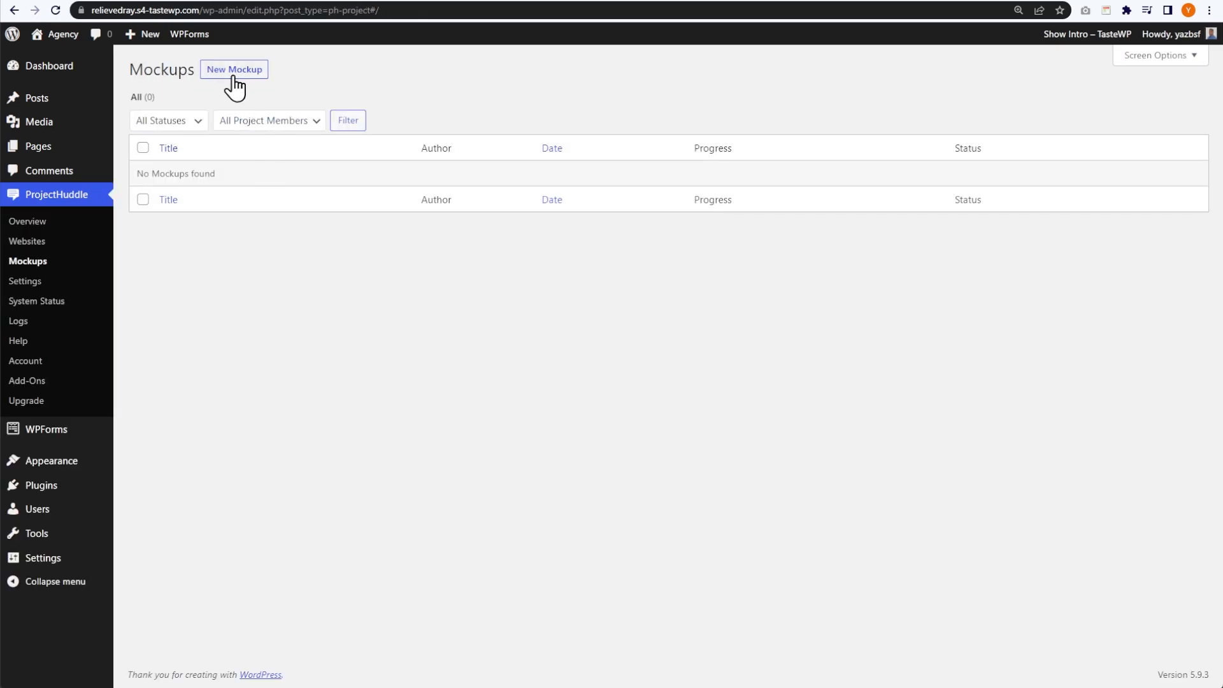
click(233, 70)
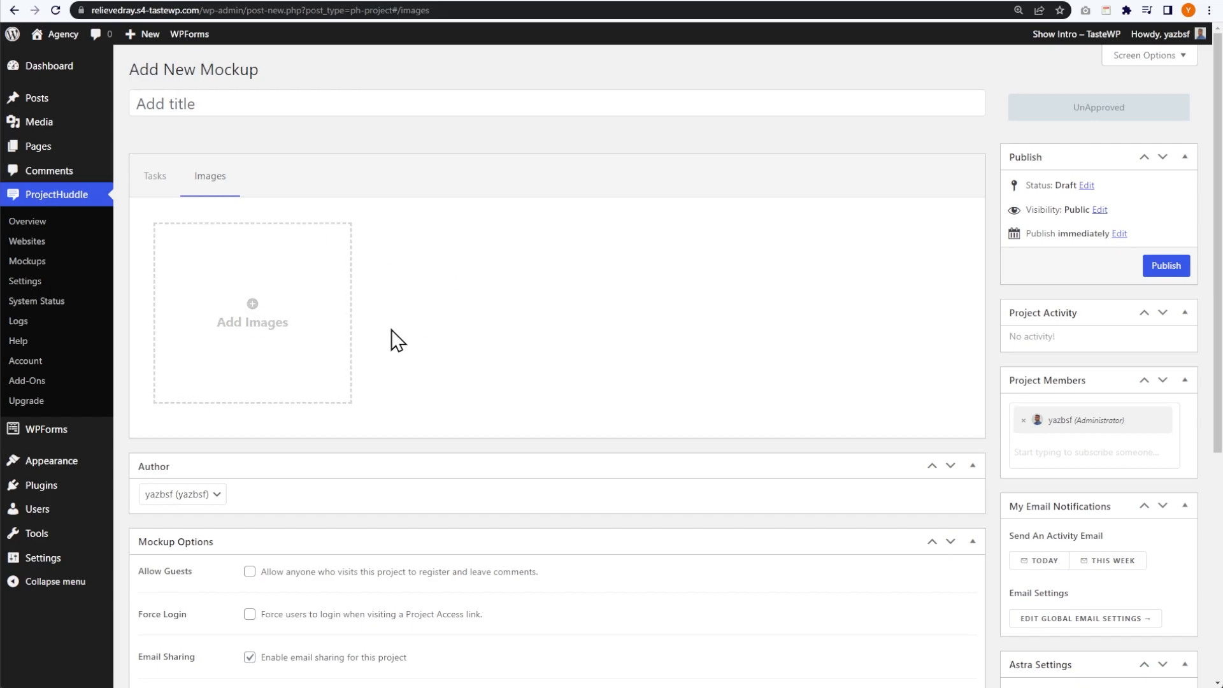
click(273, 336)
click(129, 96)
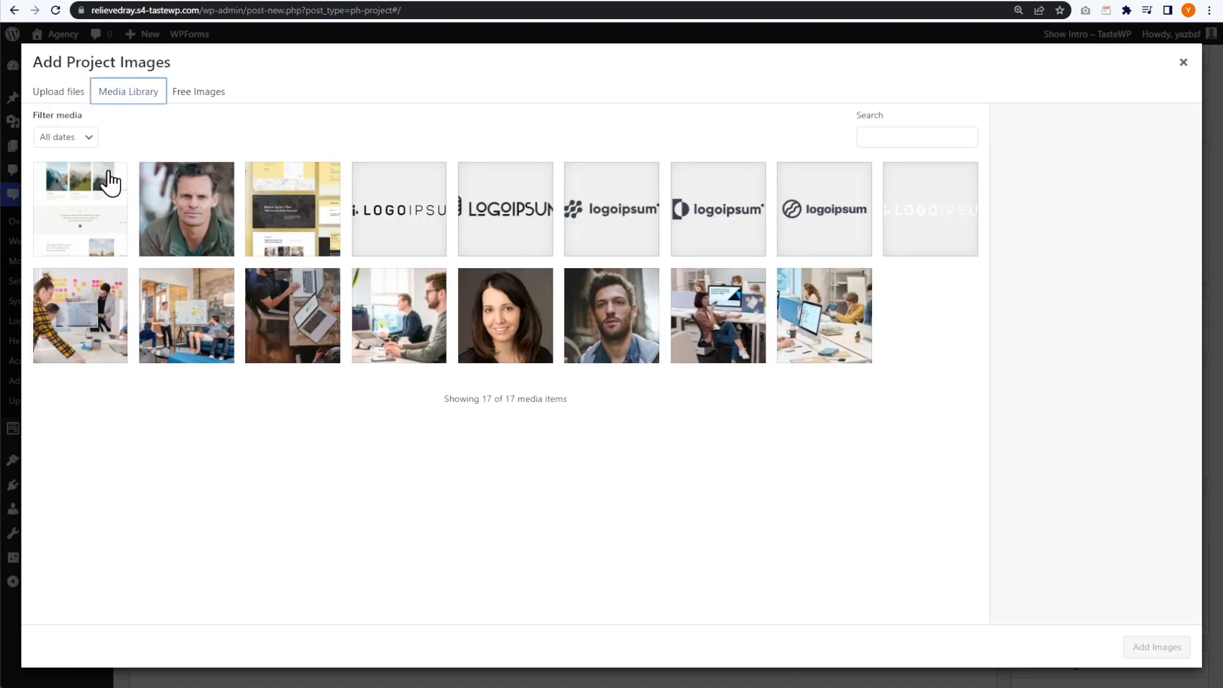
click(105, 220)
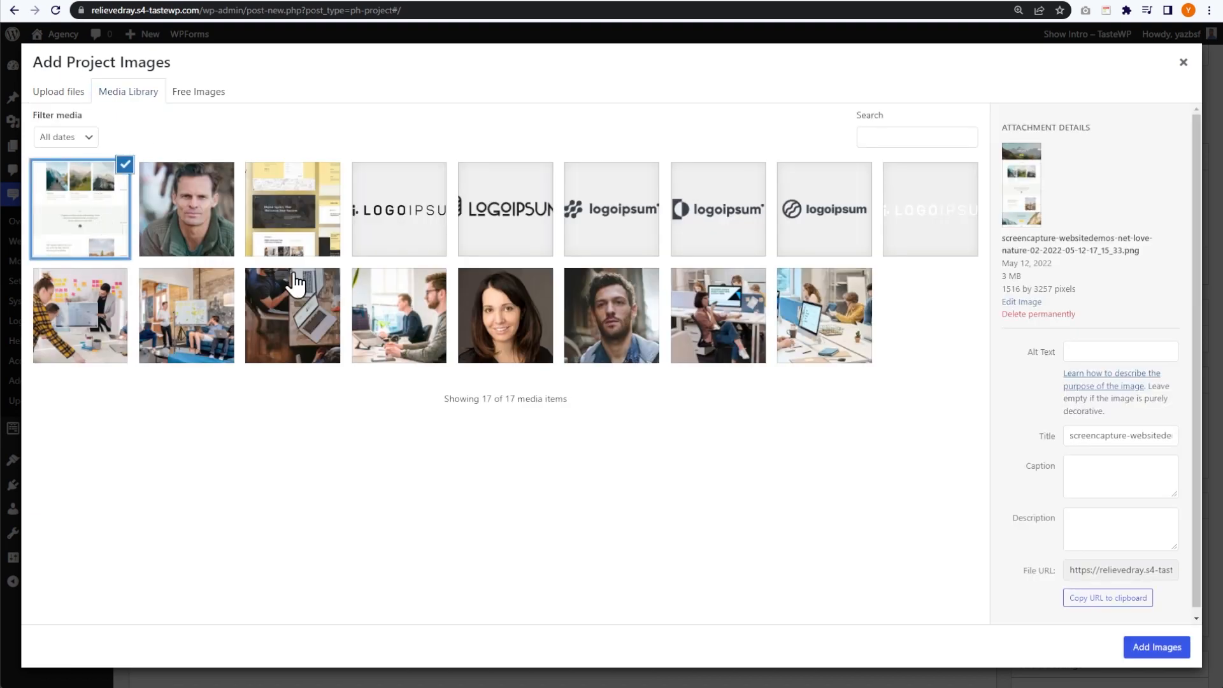
click(1156, 647)
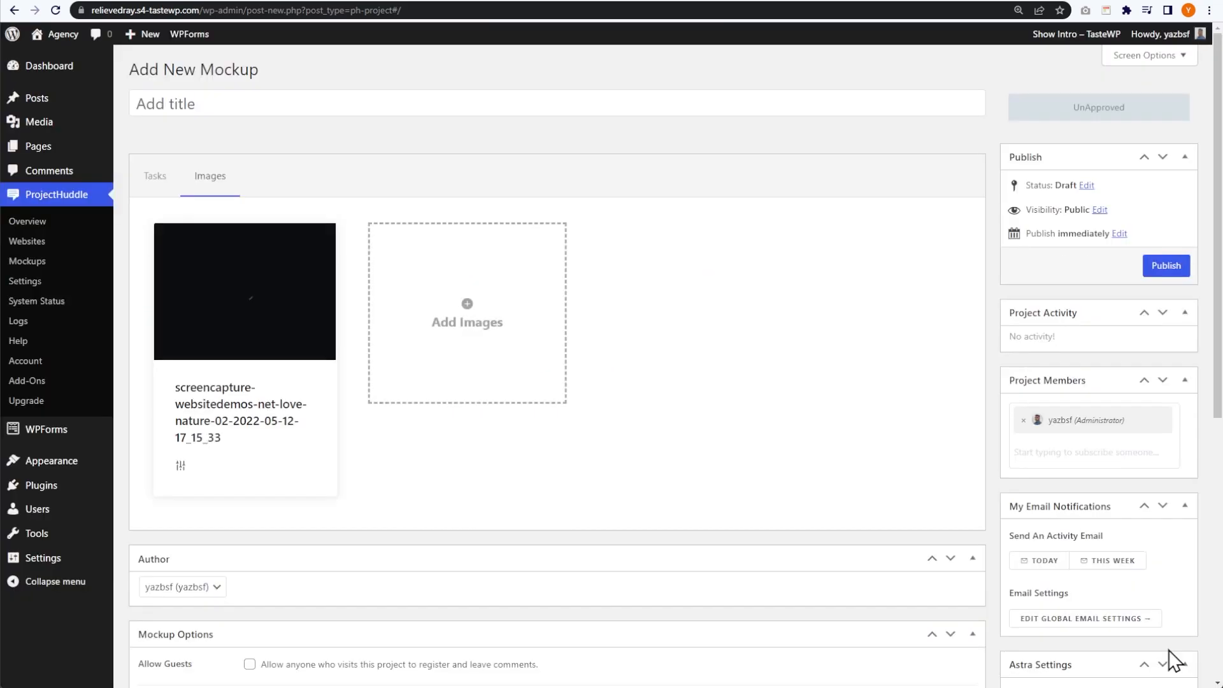
- Title the mockup "Mockup Test" and publish it
click(286, 112)
text(Mockup Test)
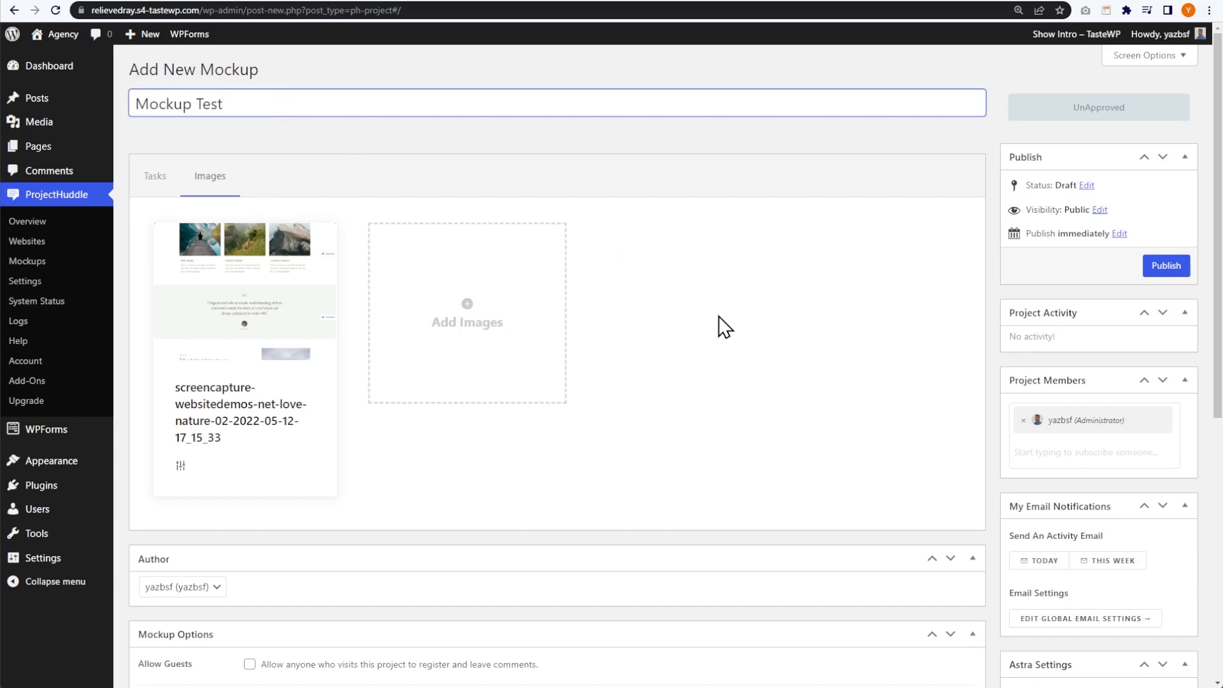
click(1158, 267)
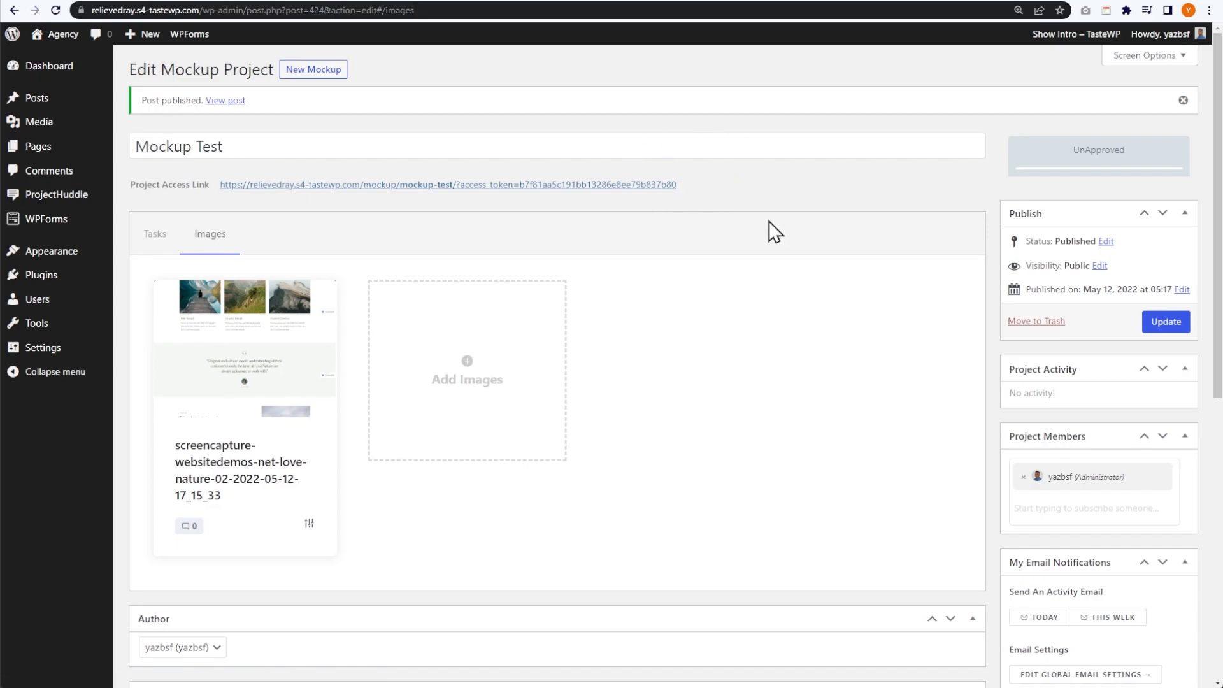
- Open the mockup image through its project access link and add the comment "Lets try a different image here" on the mountain photo
click(498, 186)
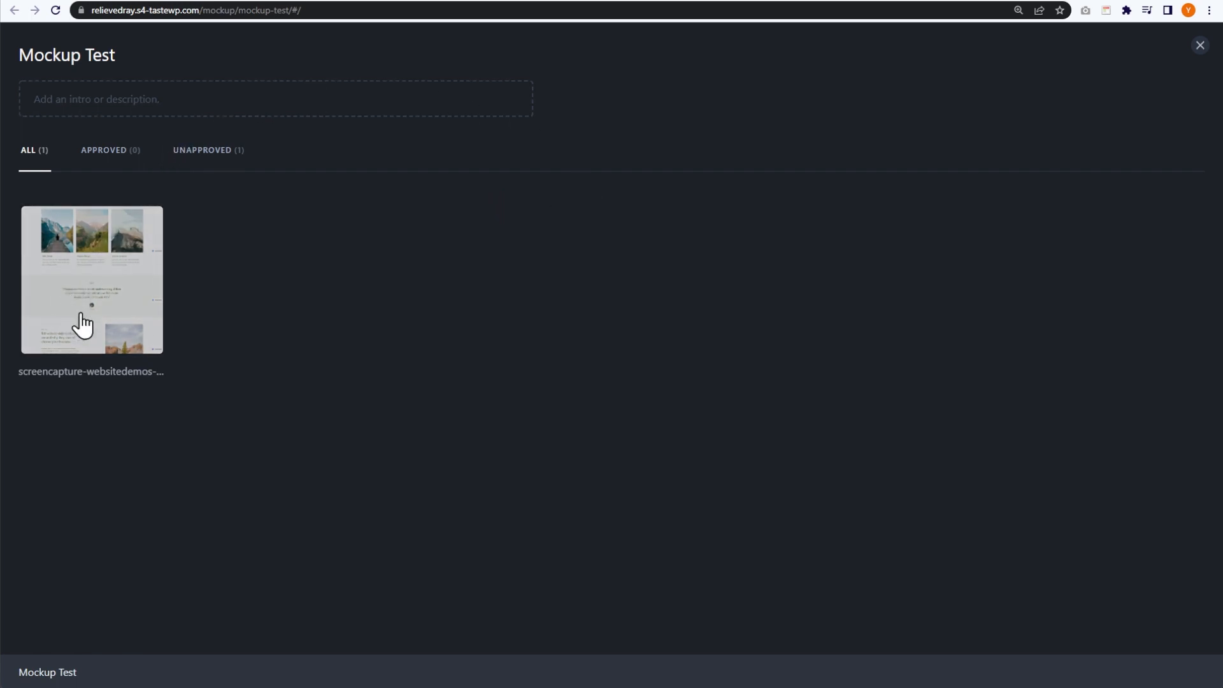
click(136, 259)
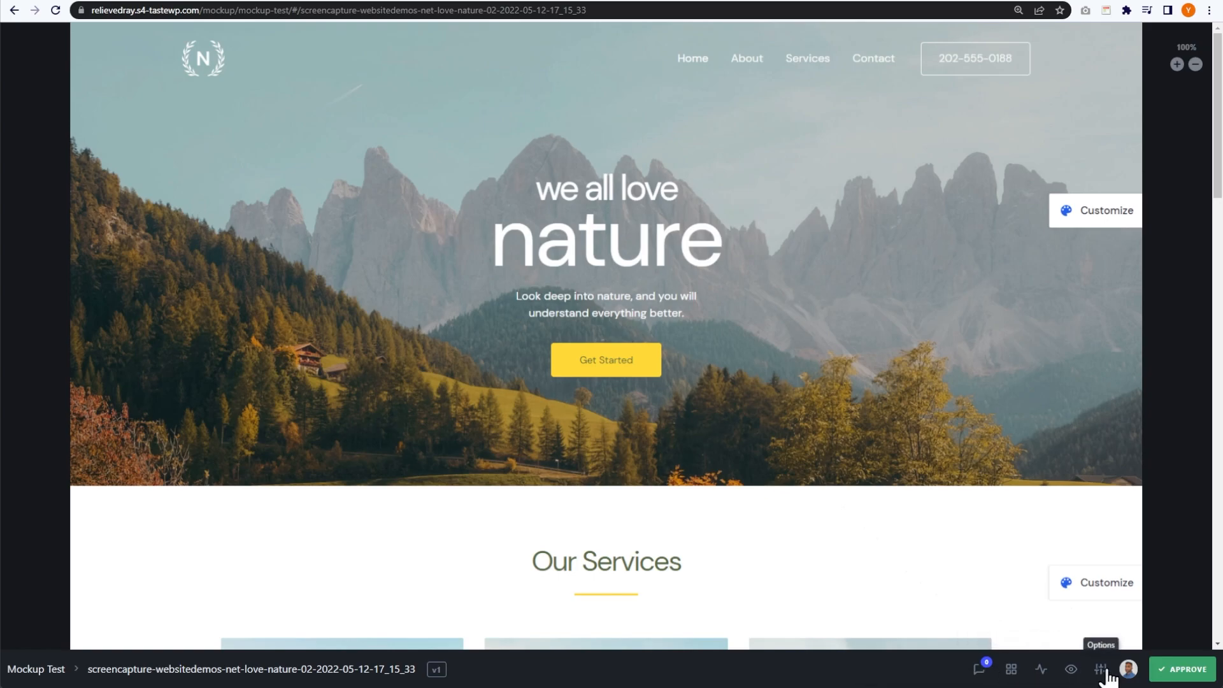
click(978, 672)
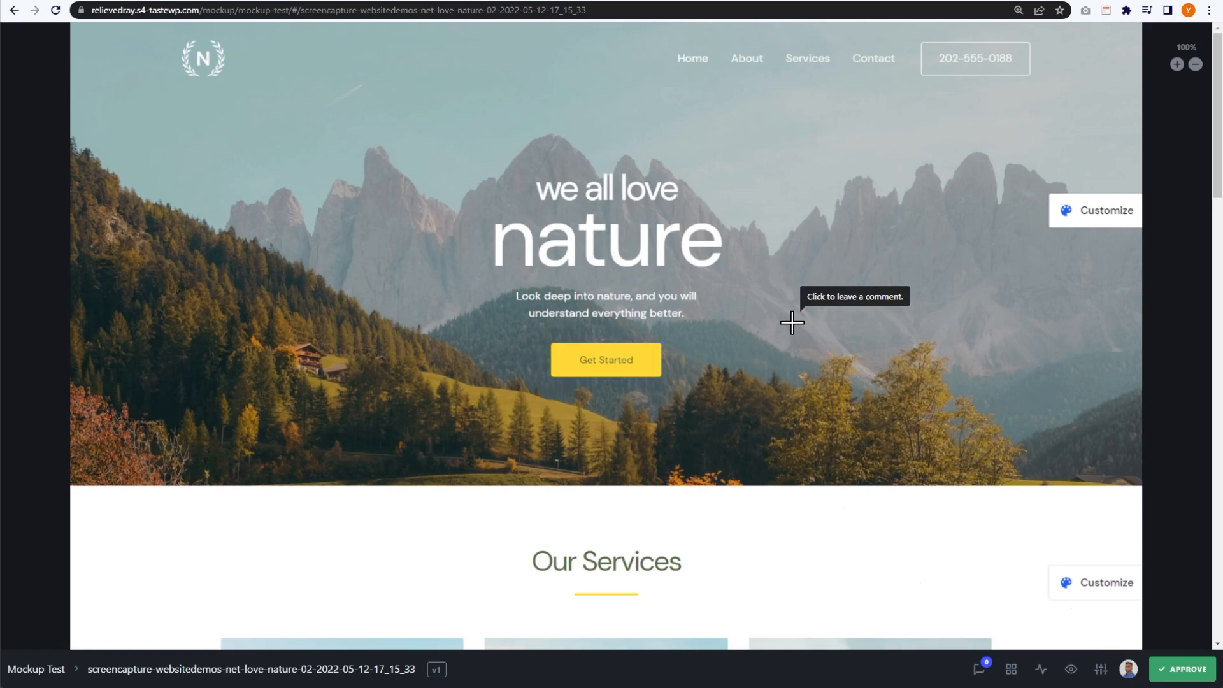
click(273, 169)
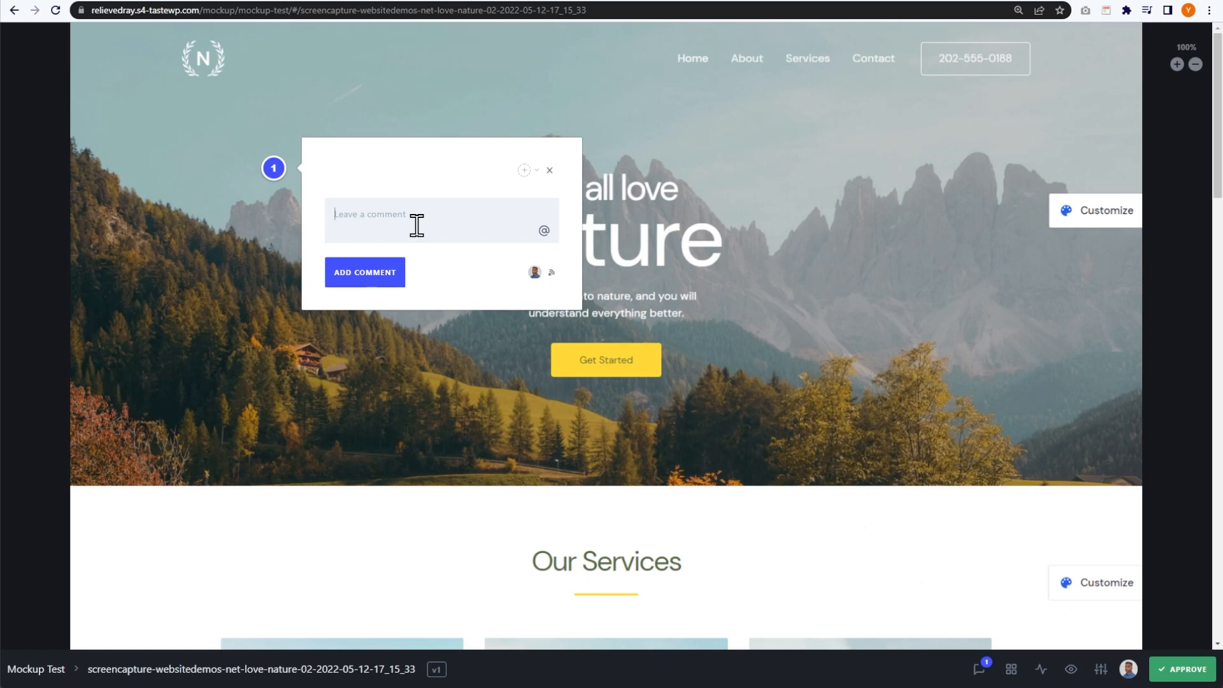
text(Lets try a different image here)
click(375, 280)
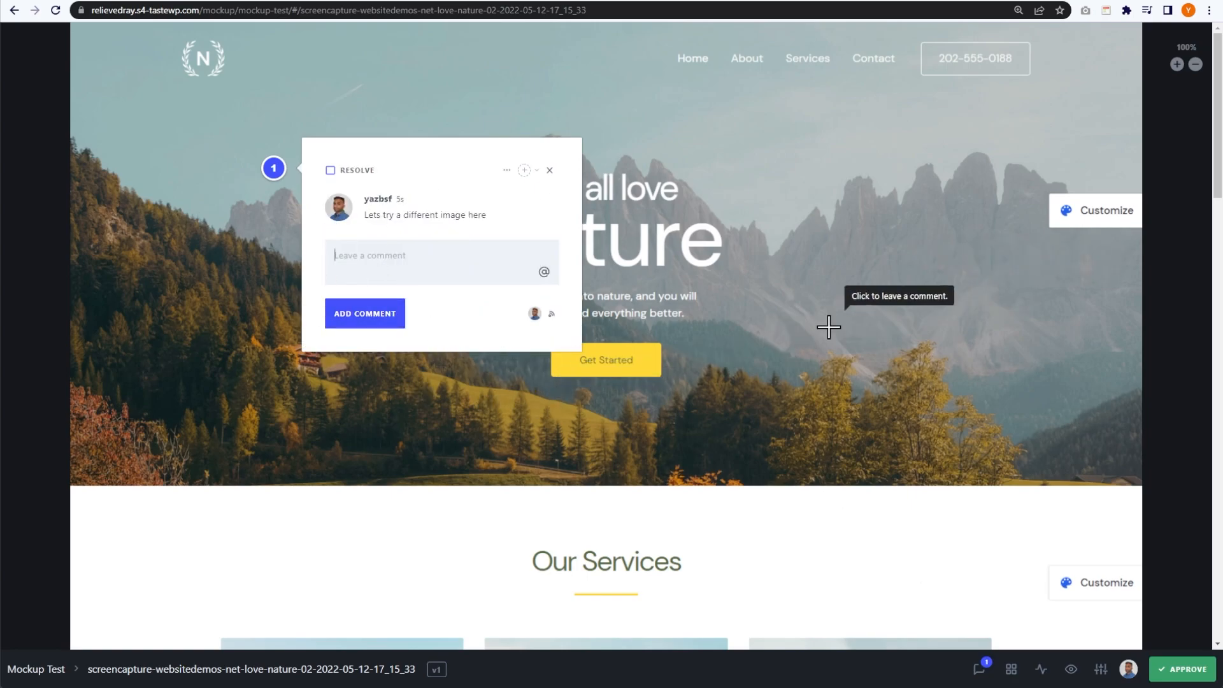
- Return to the Mockup Test editing page on the agency site and review its list of tasks
scroll(828, 327, down, 20)
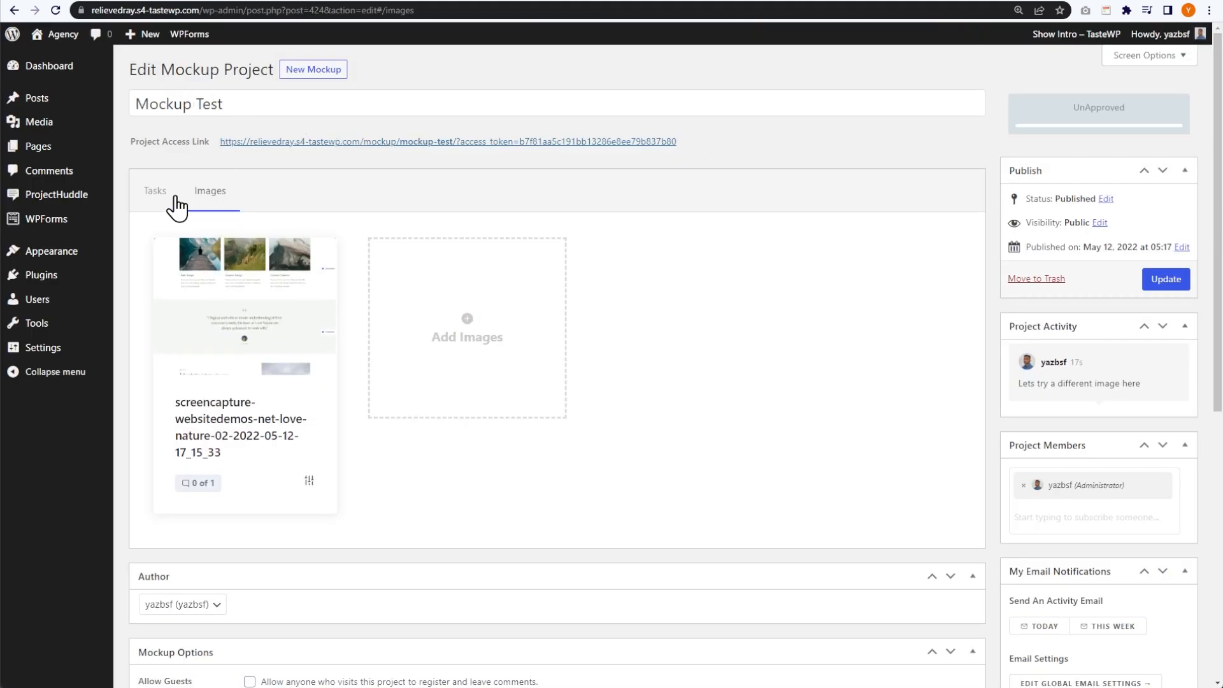
click(164, 197)
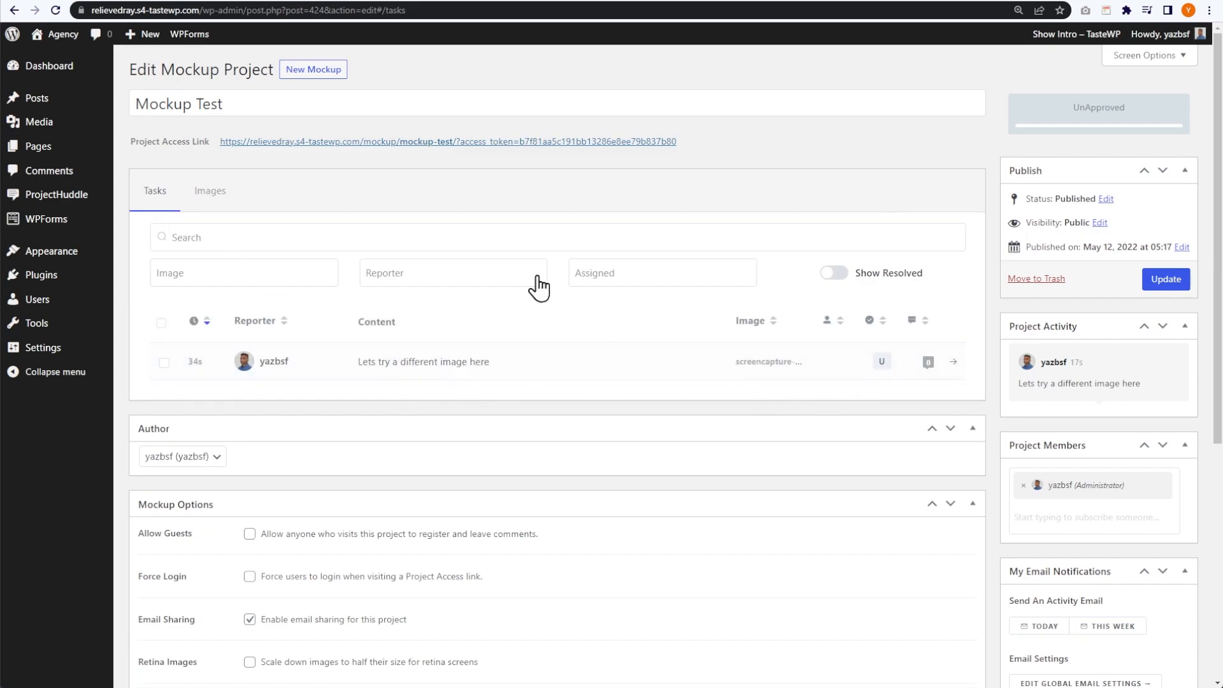
click(225, 1)
- Review the ProjectHuddle plugin settings for customization, websites, comments, approvals, emails and advanced options
mouse_move(68, 199)
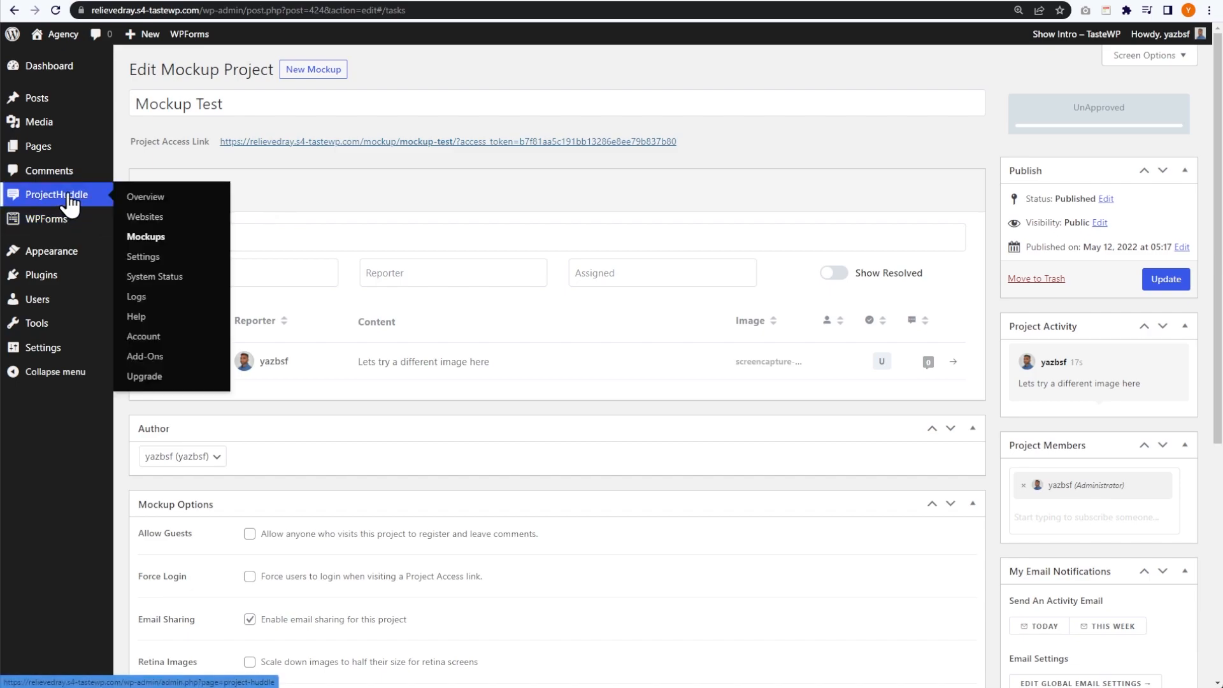
click(145, 256)
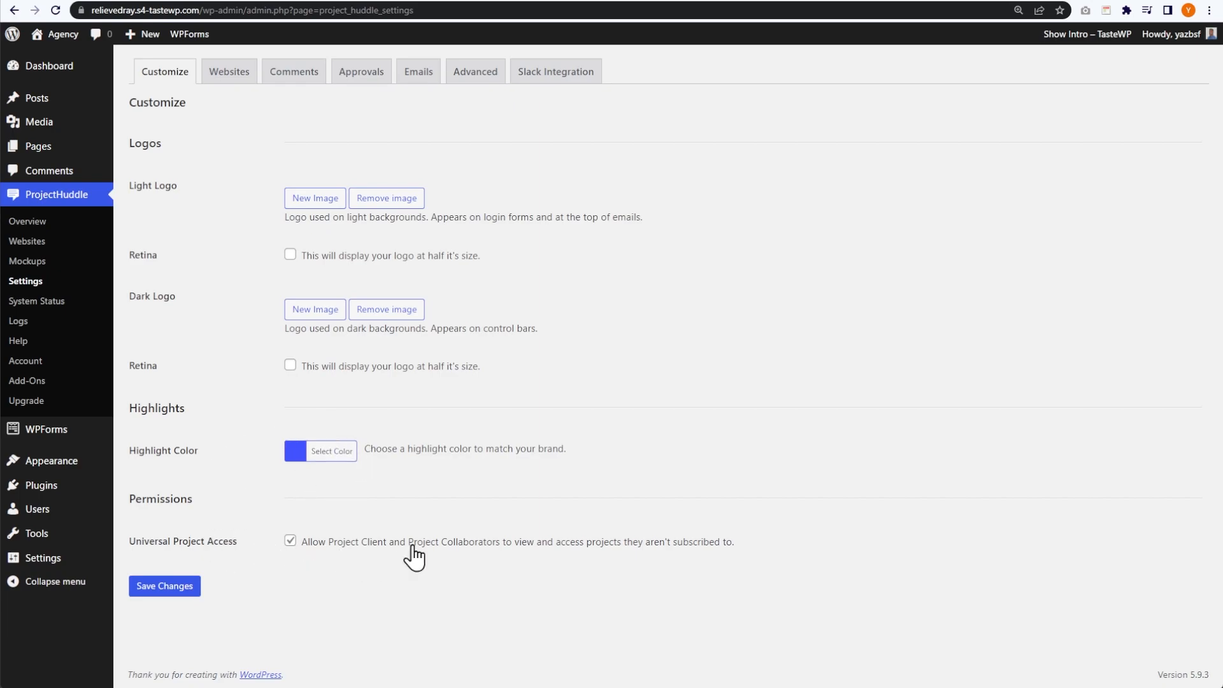
click(245, 75)
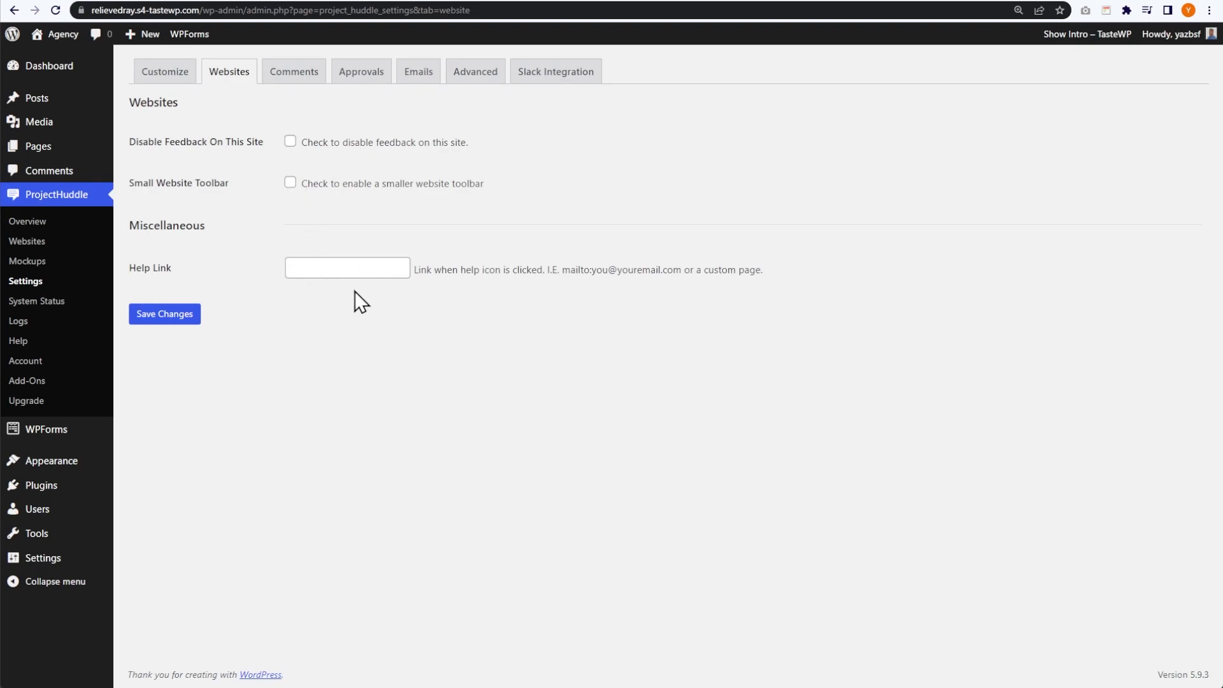
click(296, 76)
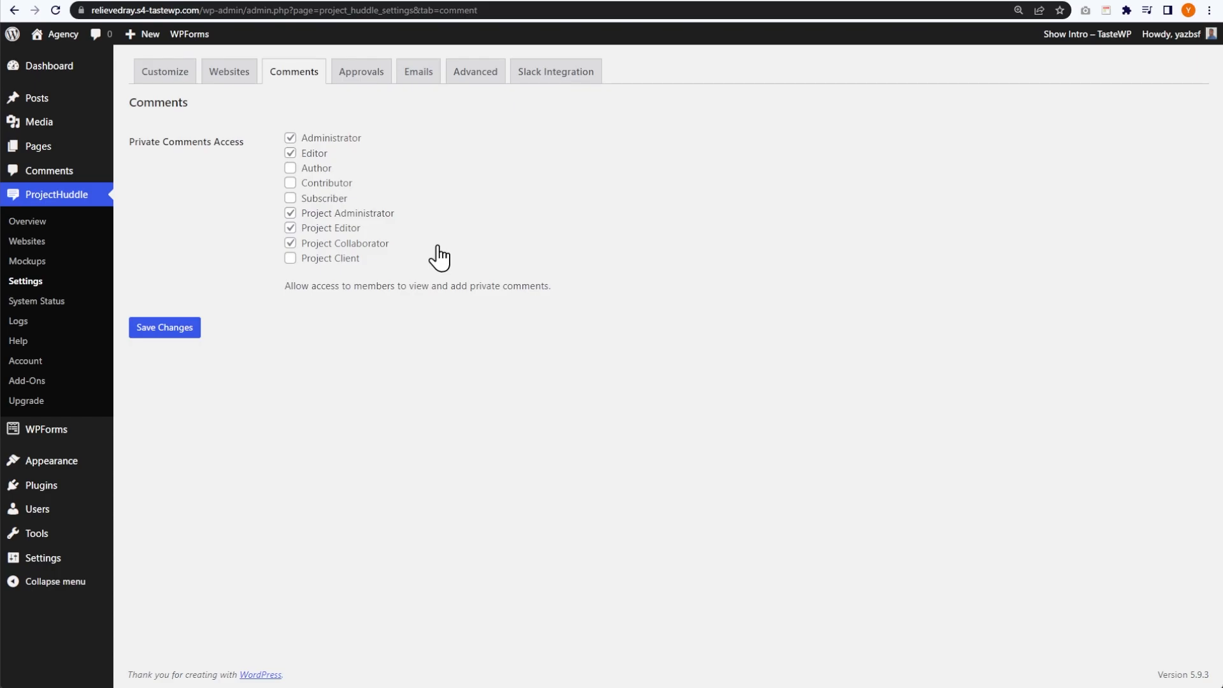
click(367, 76)
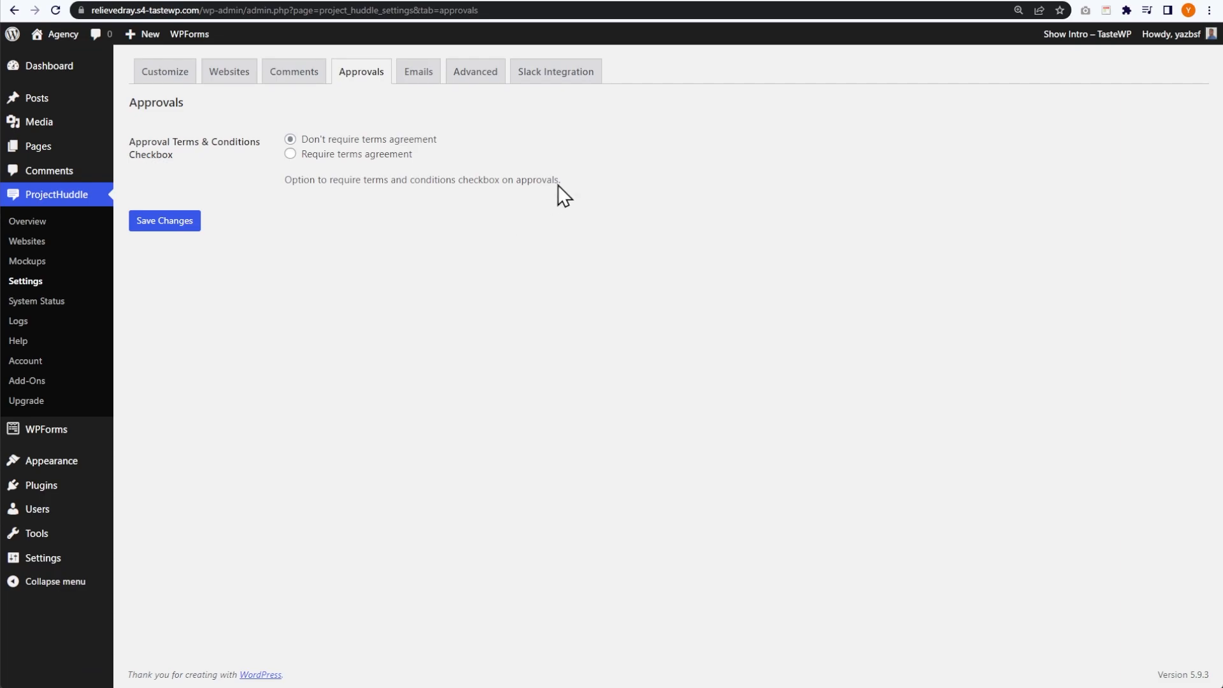
click(419, 77)
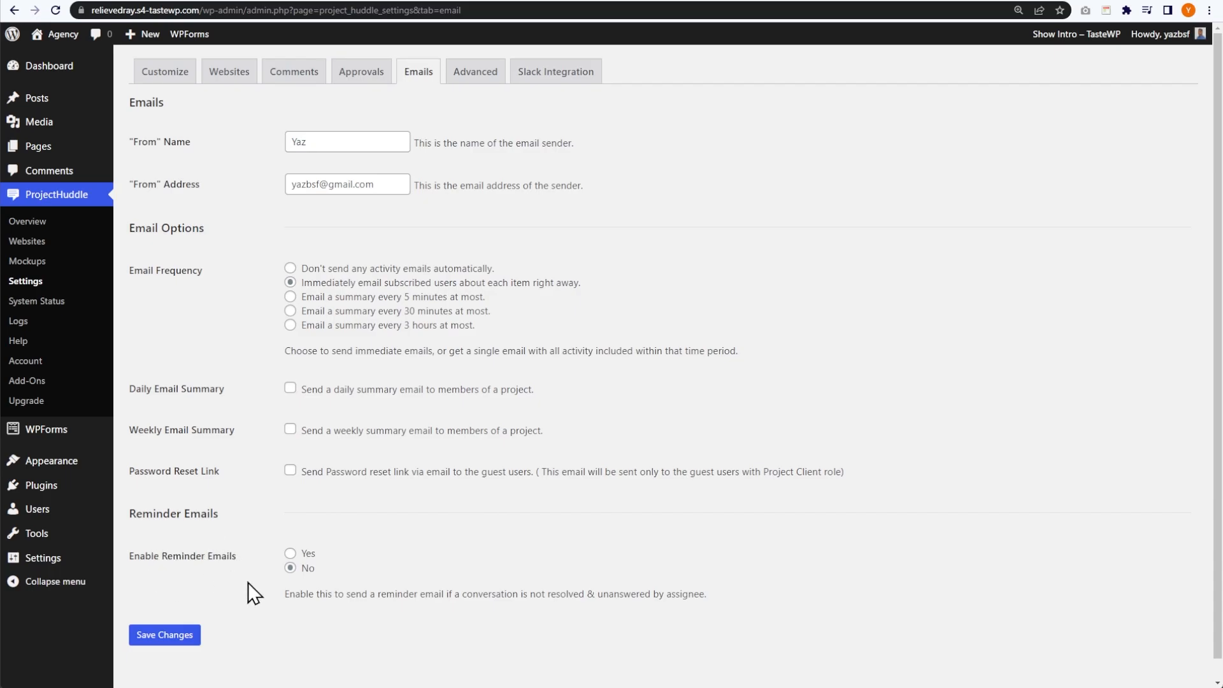
click(482, 75)
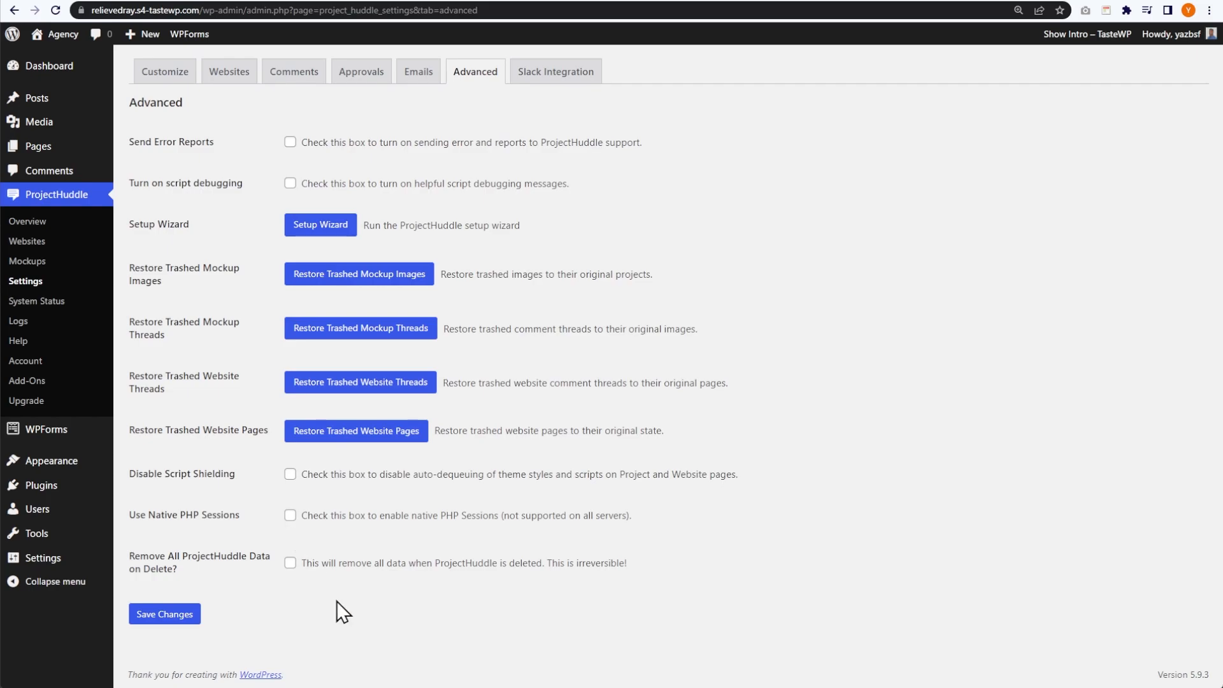
- Enable Slack notifications in ProjectHuddle's Slack Integration settings and review the webhook and trigger options
click(581, 77)
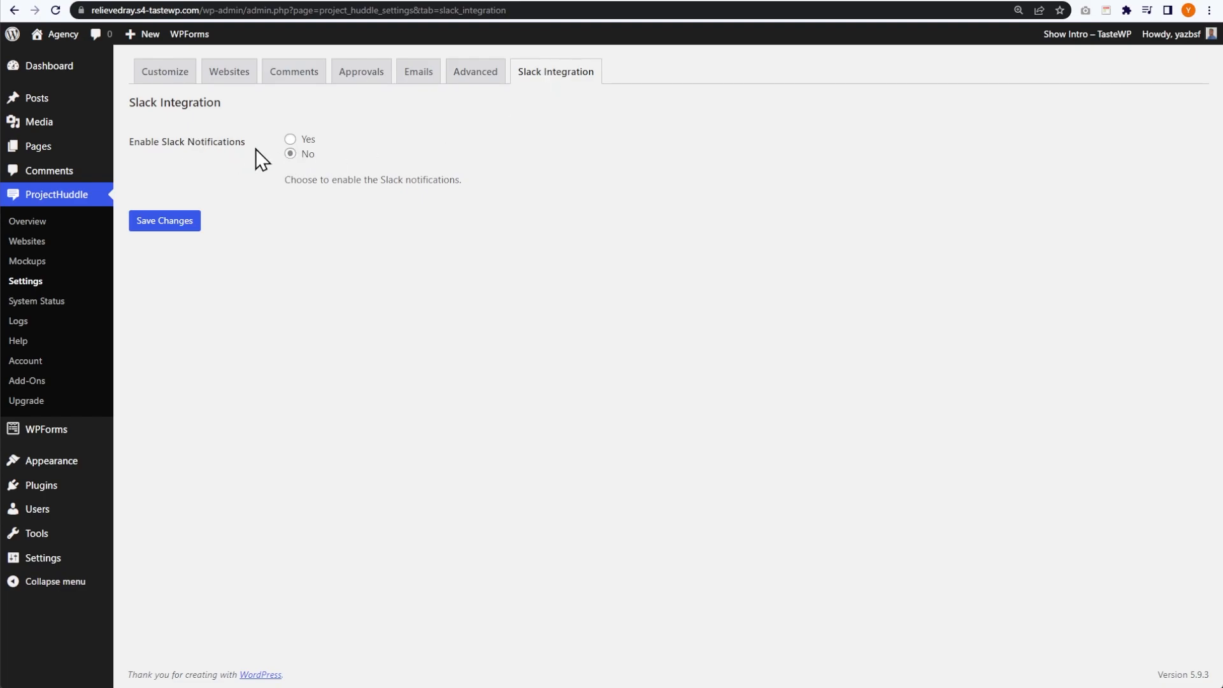
click(290, 140)
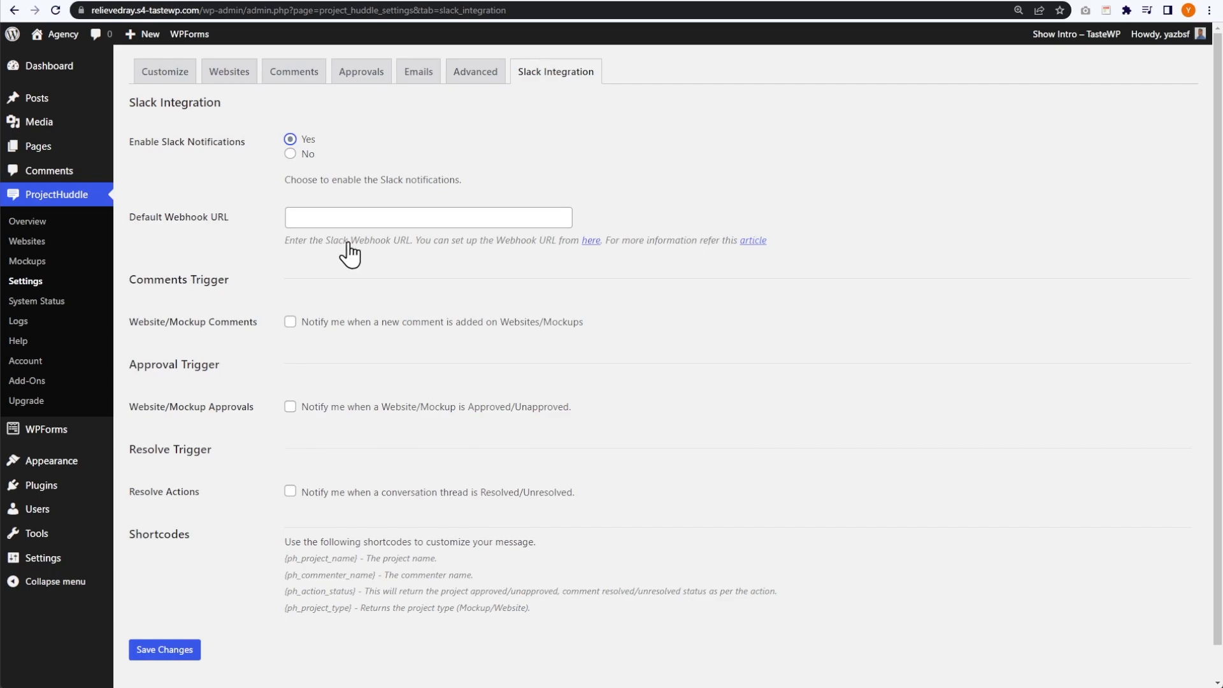
click(489, 244)
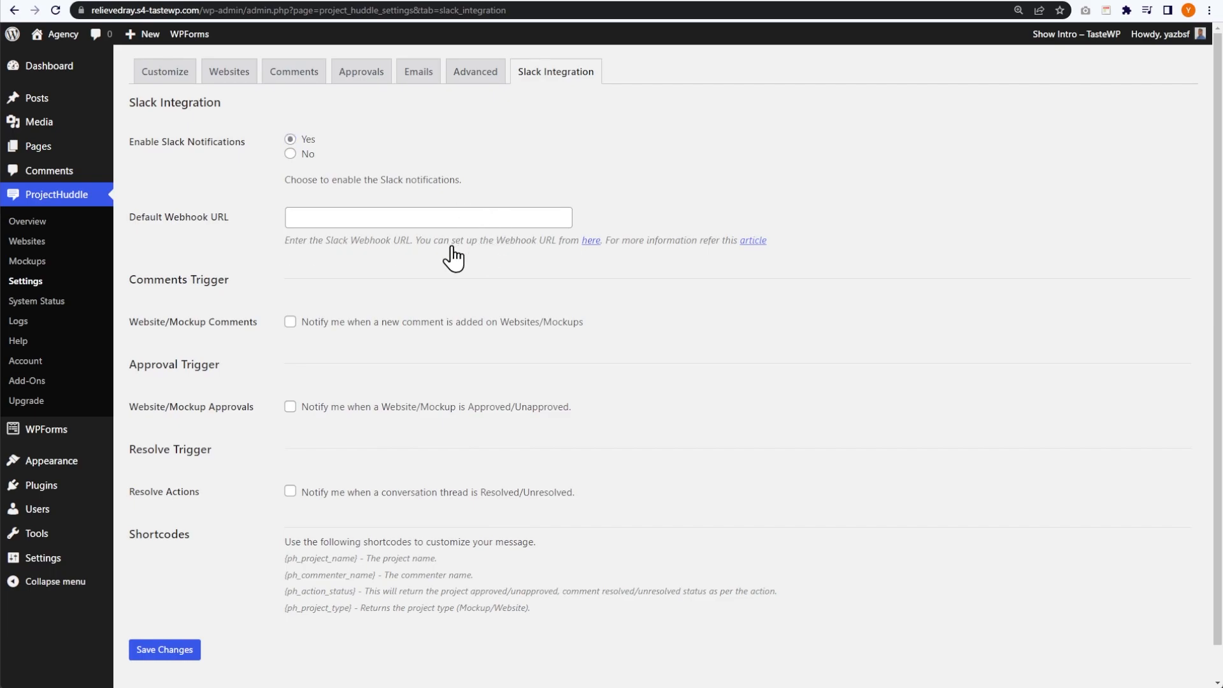